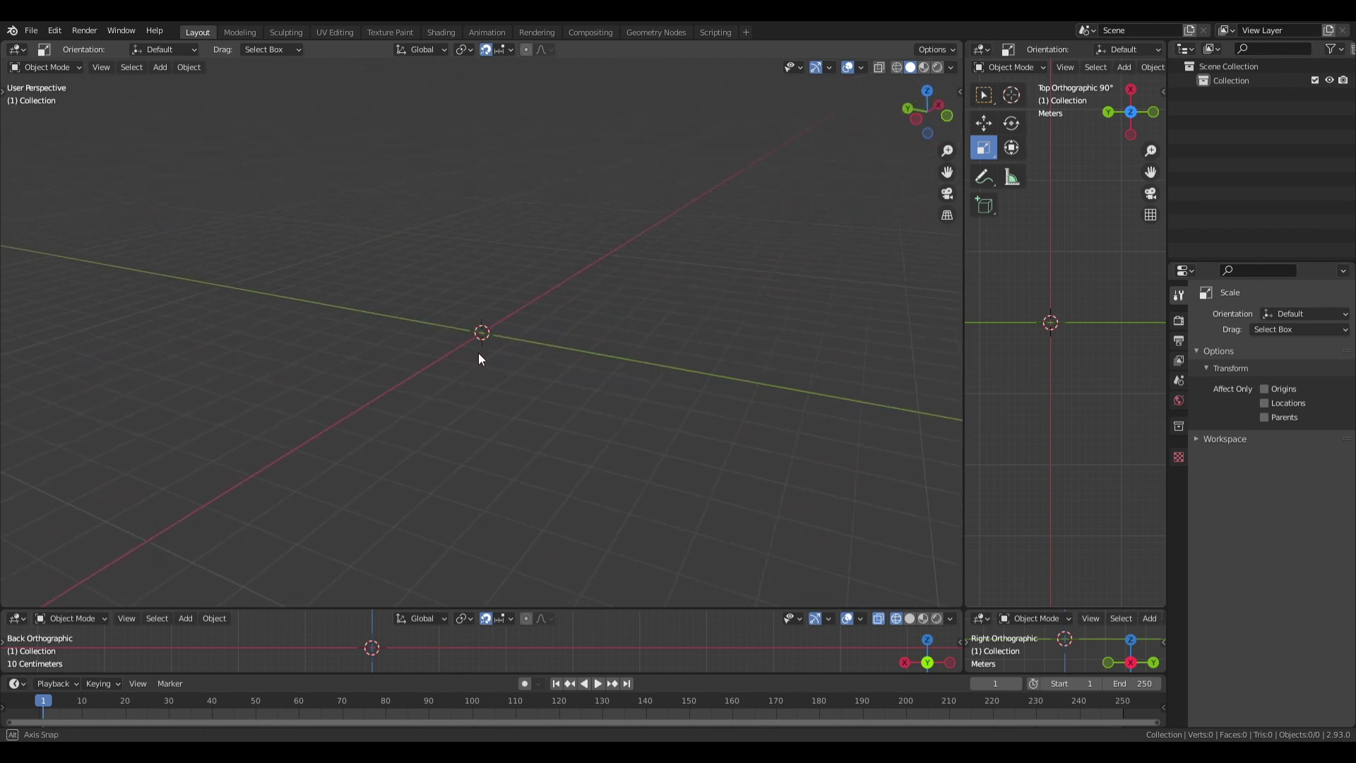
# - Add a cylinder mesh at the origin and stretch it lengthwise into a tall, thin barrel
pyautogui.hotkey('shift', 'a')
pyautogui.moveTo(464, 338)
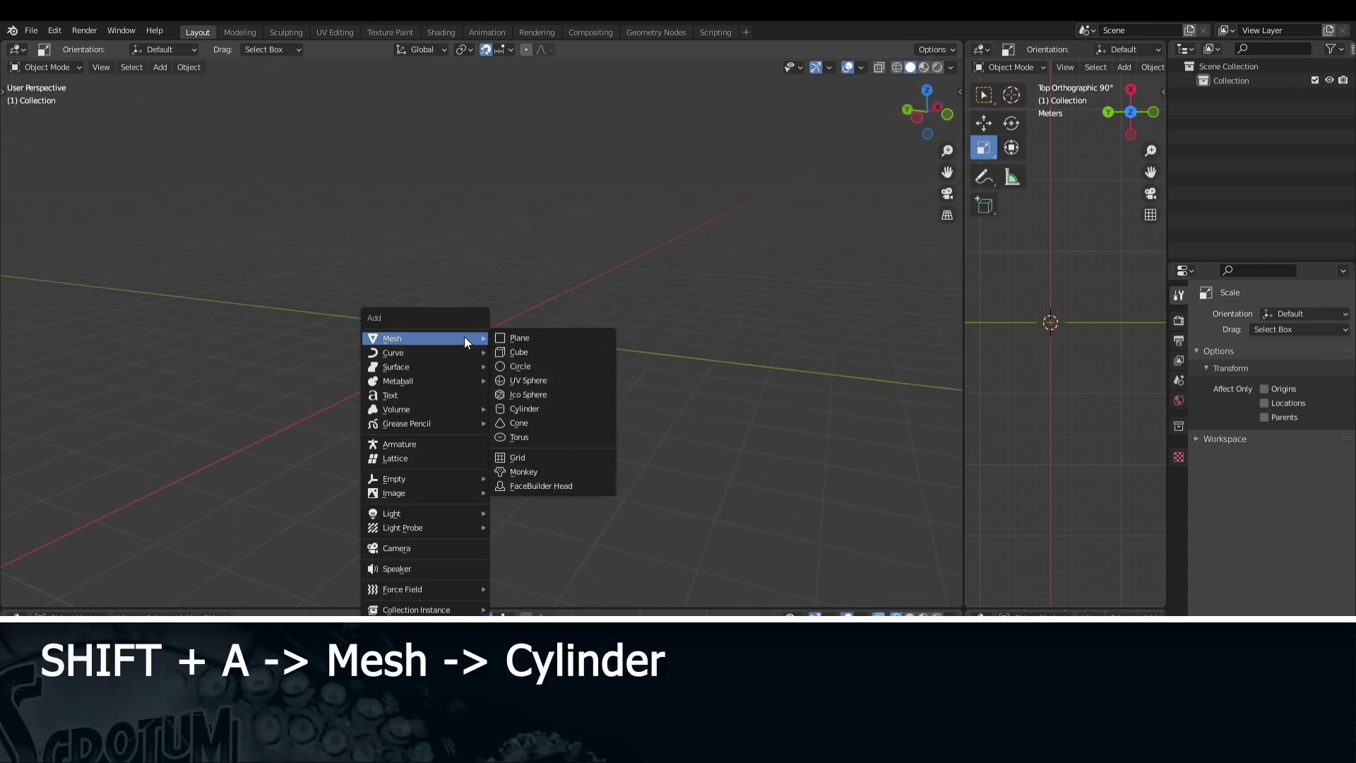
pyautogui.click(543, 405)
pyautogui.moveTo(477, 248); pyautogui.dragTo(406, 212)
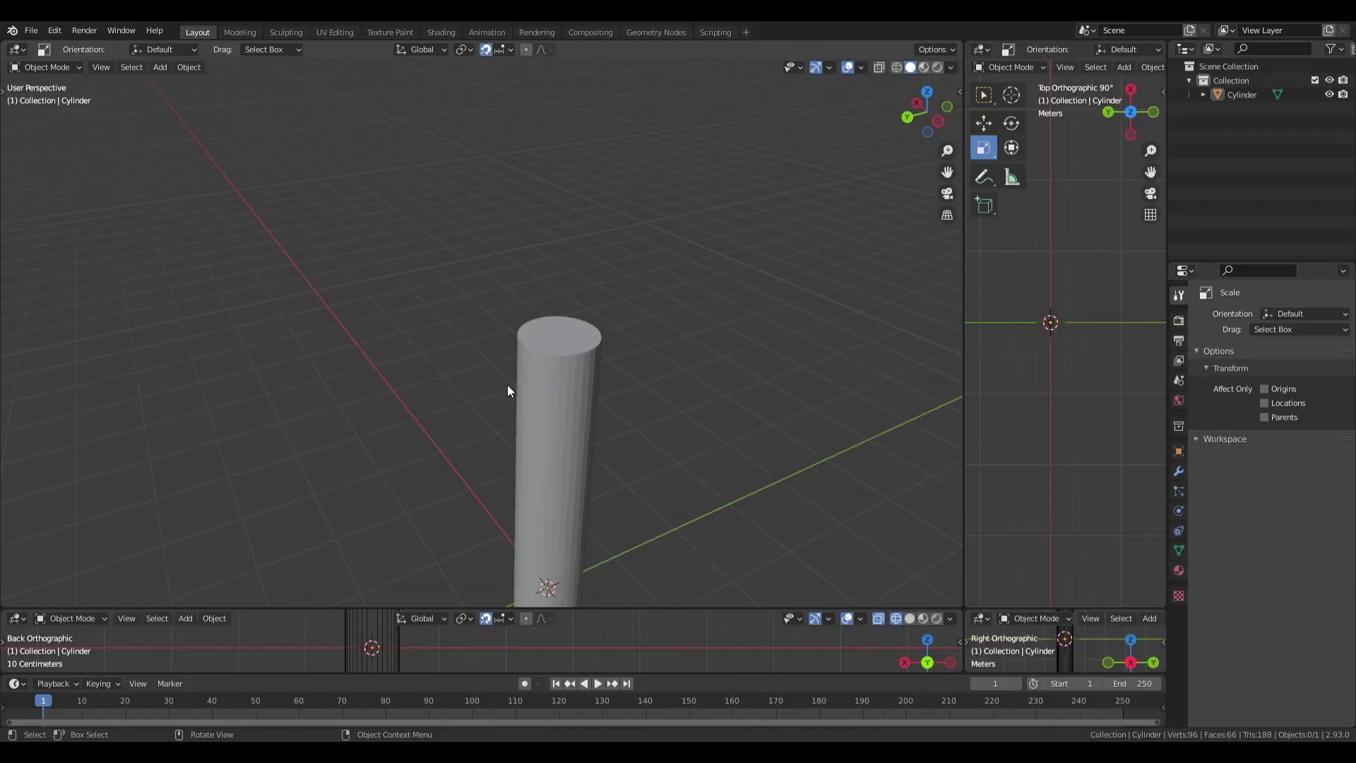
# - Edit the cylinder's mesh in face selection mode and inset its top face
pyautogui.click(522, 383)
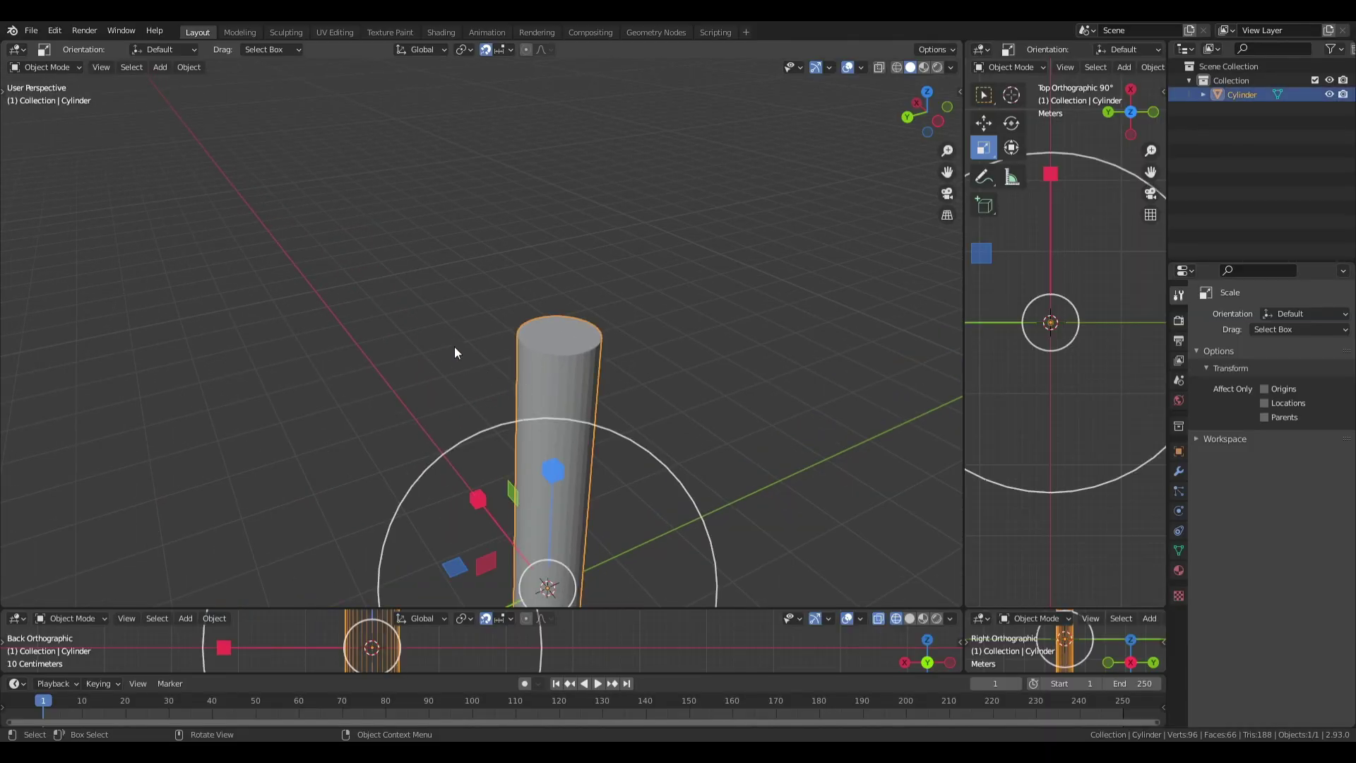
pyautogui.press('Tab')
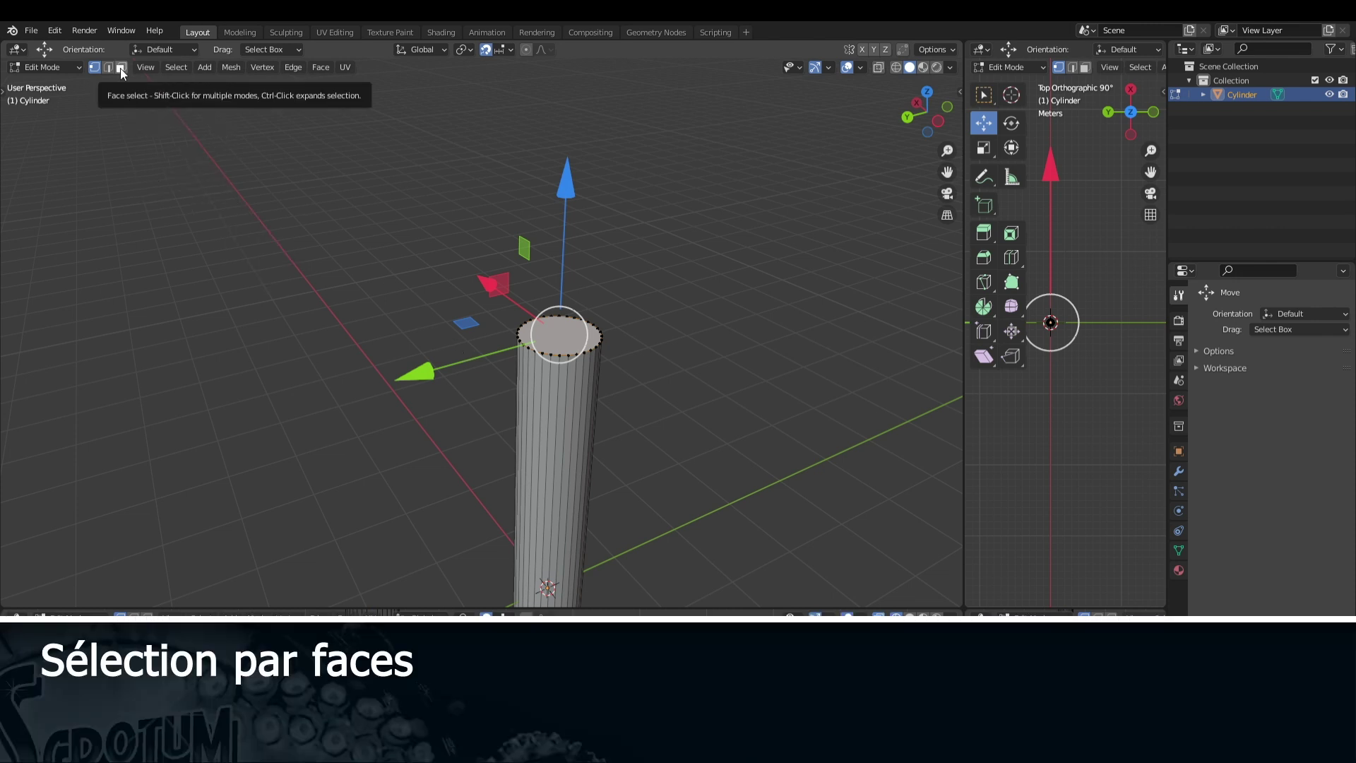
pyautogui.click(121, 68)
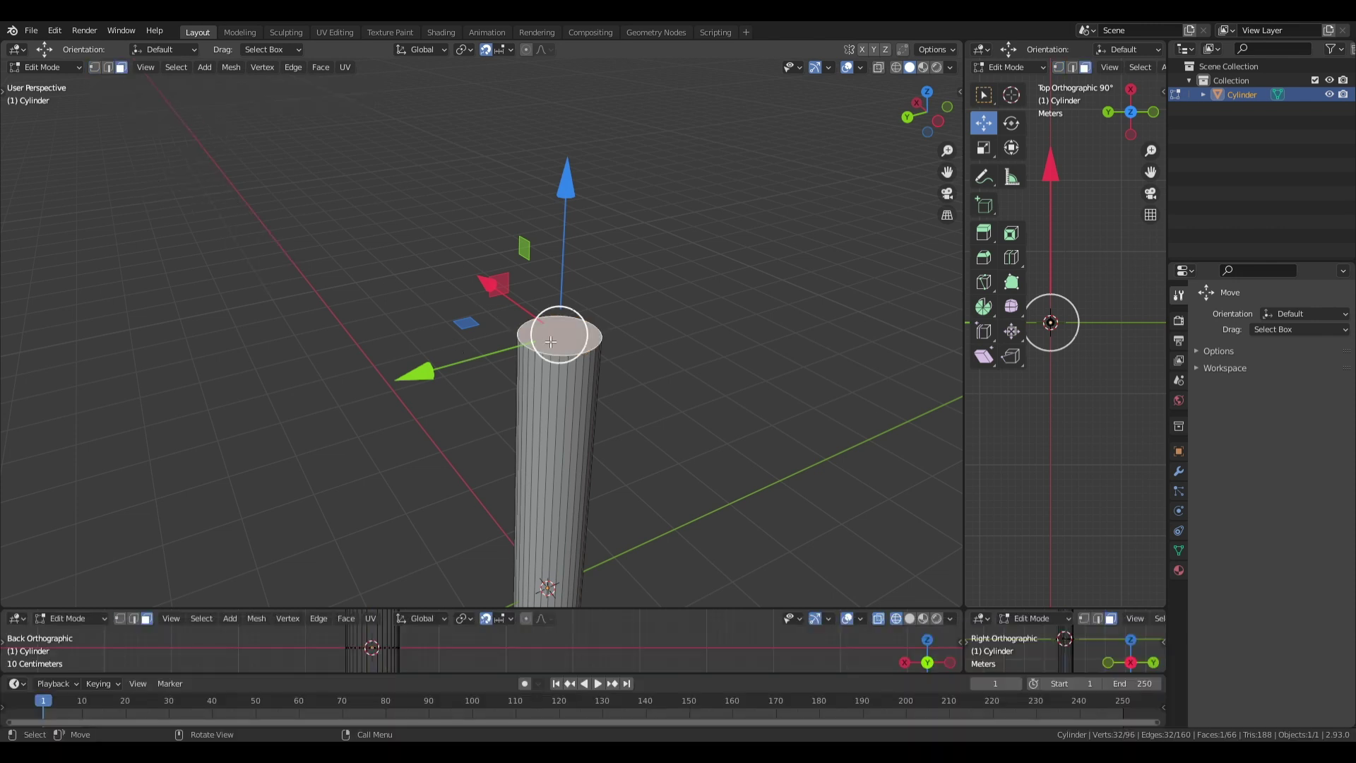
pyautogui.press('i')
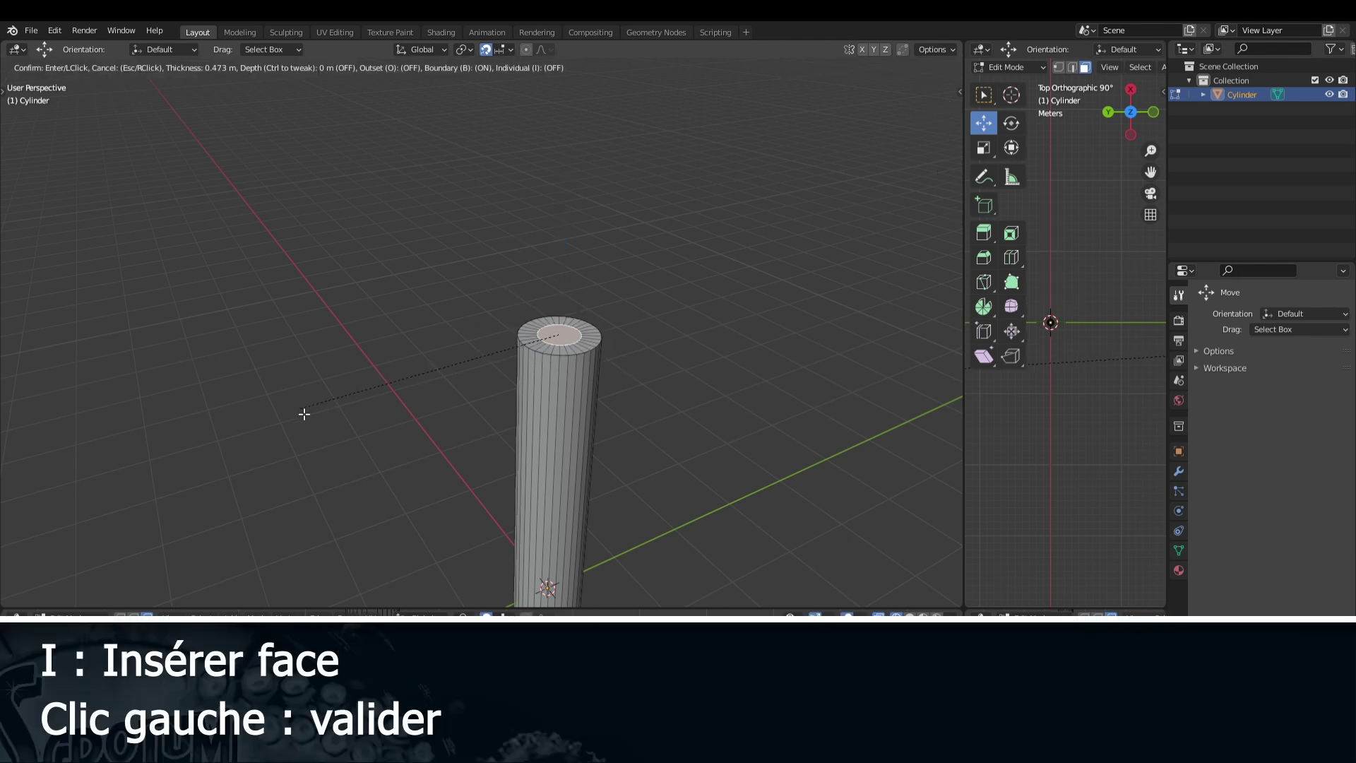
pyautogui.click(268, 428)
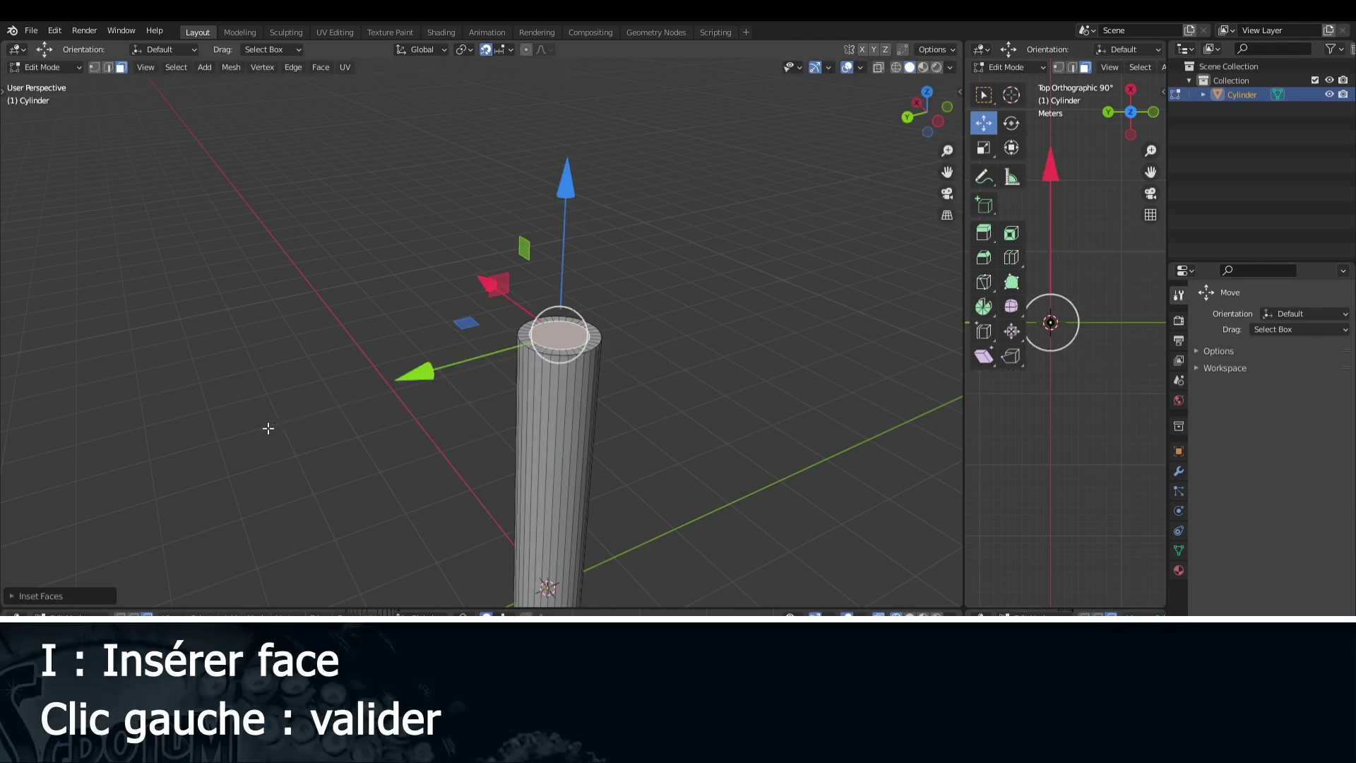
# - Extrude the inset top face upward about 0.39 m
pyautogui.press('e')
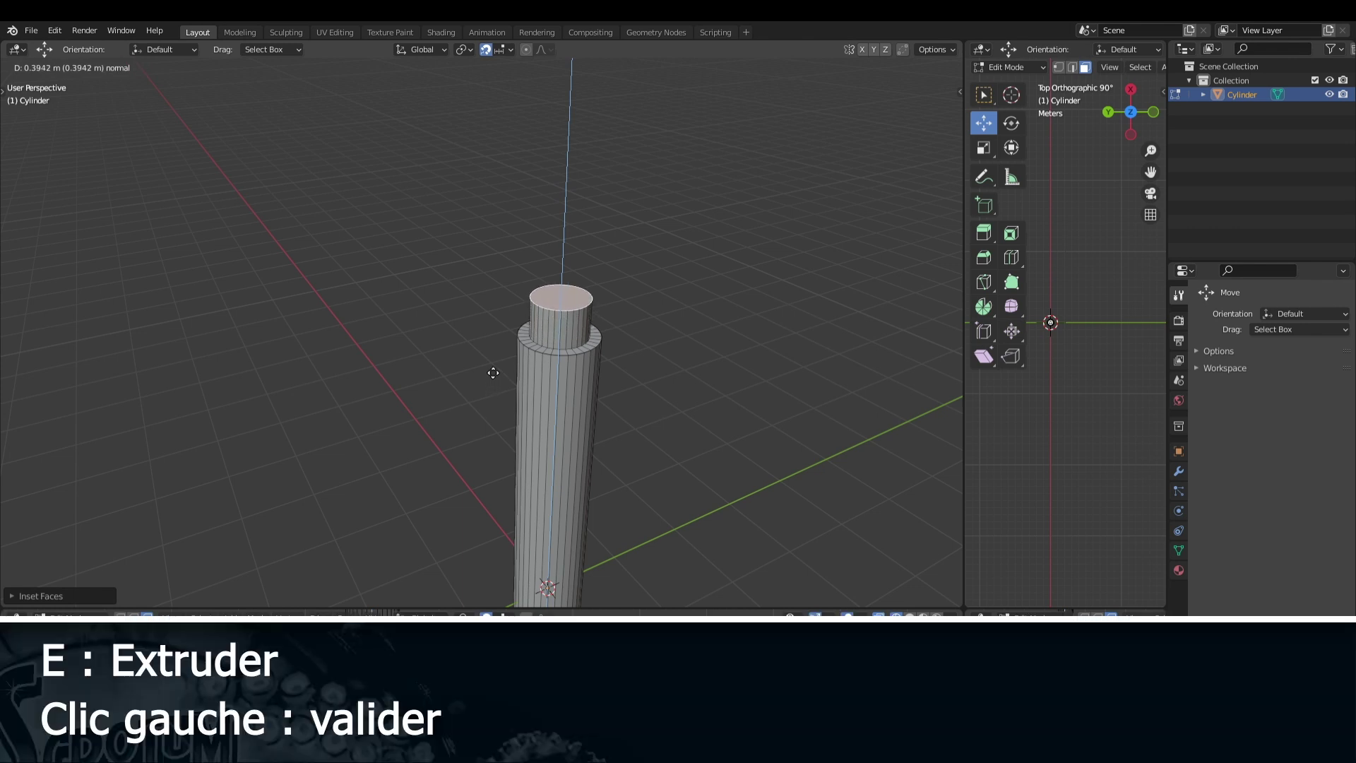
pyautogui.click(493, 372)
pyautogui.click(485, 376)
# - Inset the cylinder's bottom face with zero thickness
pyautogui.moveTo(485, 376); pyautogui.dragTo(274, 214, button='middle')
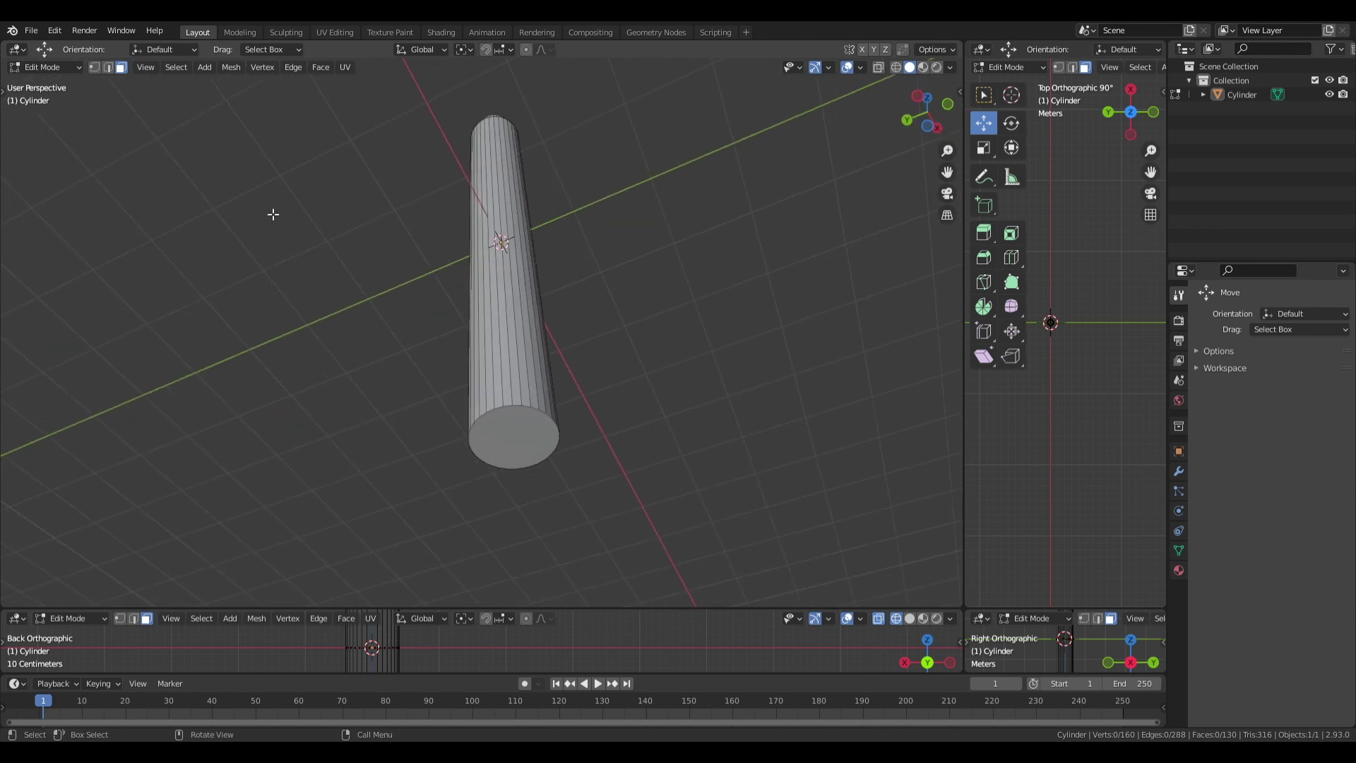
pyautogui.click(488, 453)
pyautogui.press('i')
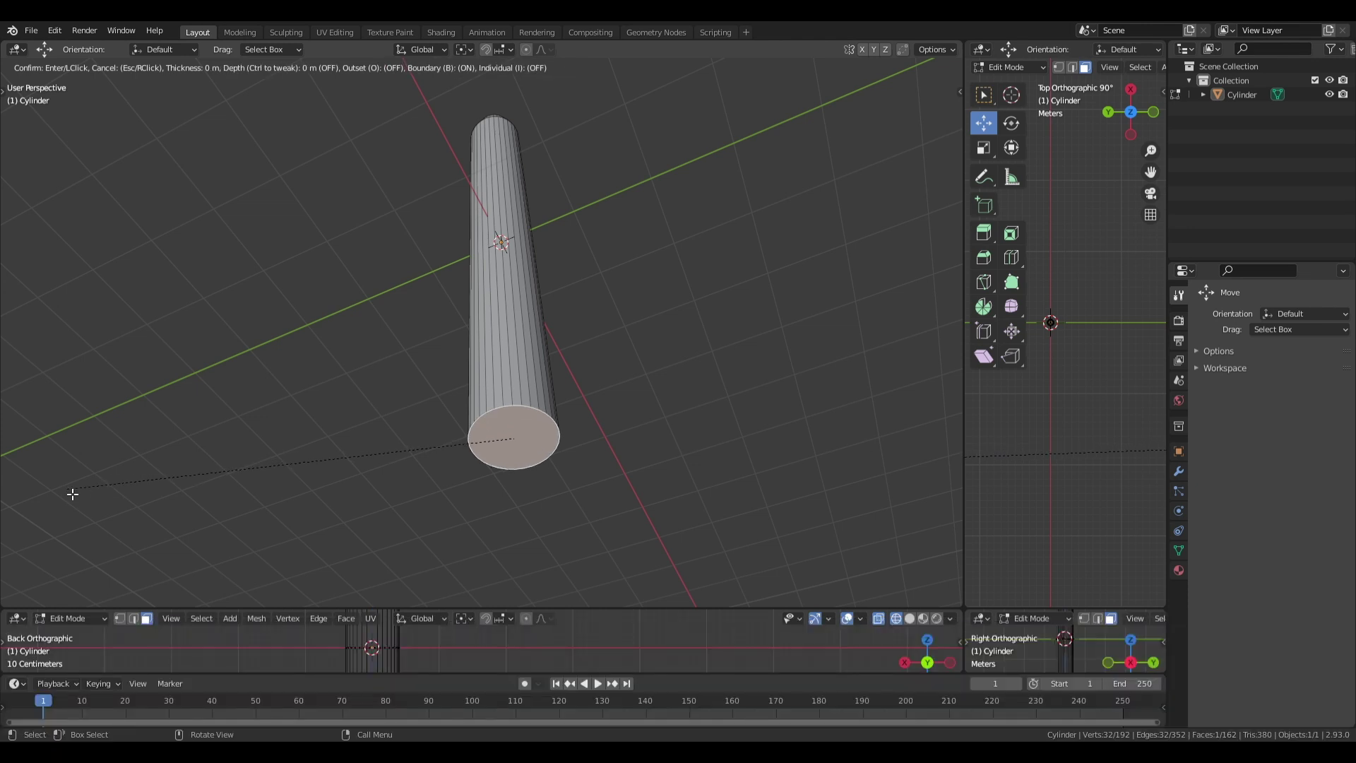
pyautogui.click(73, 493)
# - Scale the new bottom face to about 1.09 without proportional editing and extrude it downward to form the wider cap
pyautogui.press('s')
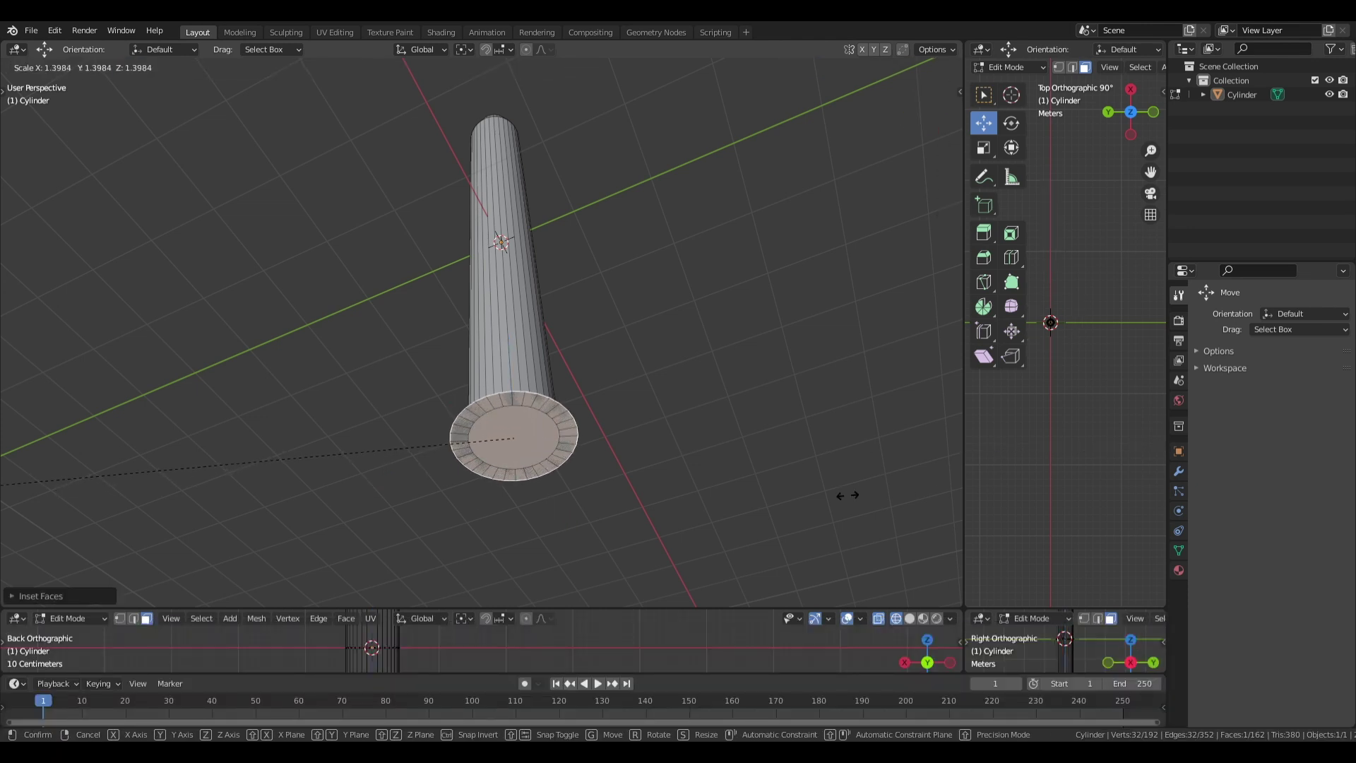
pyautogui.press('o')
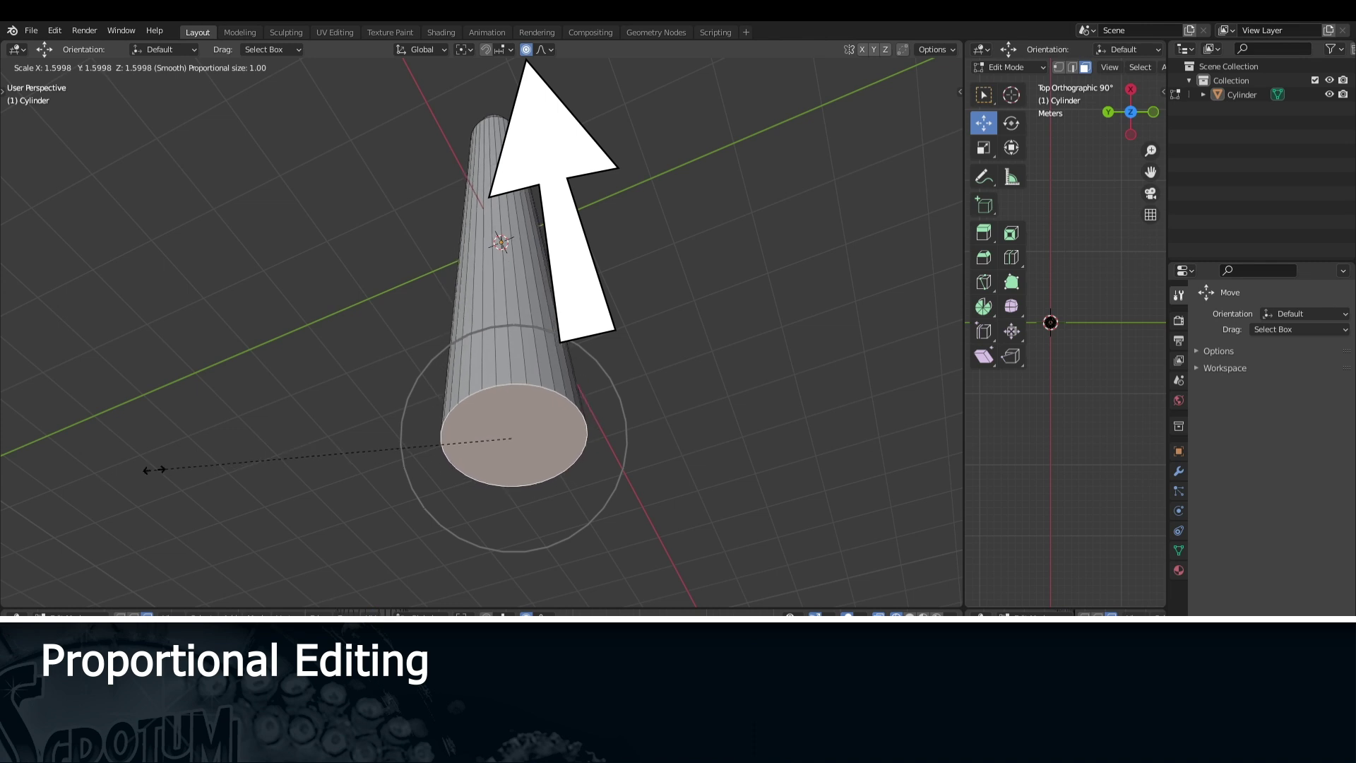
pyautogui.press('o')
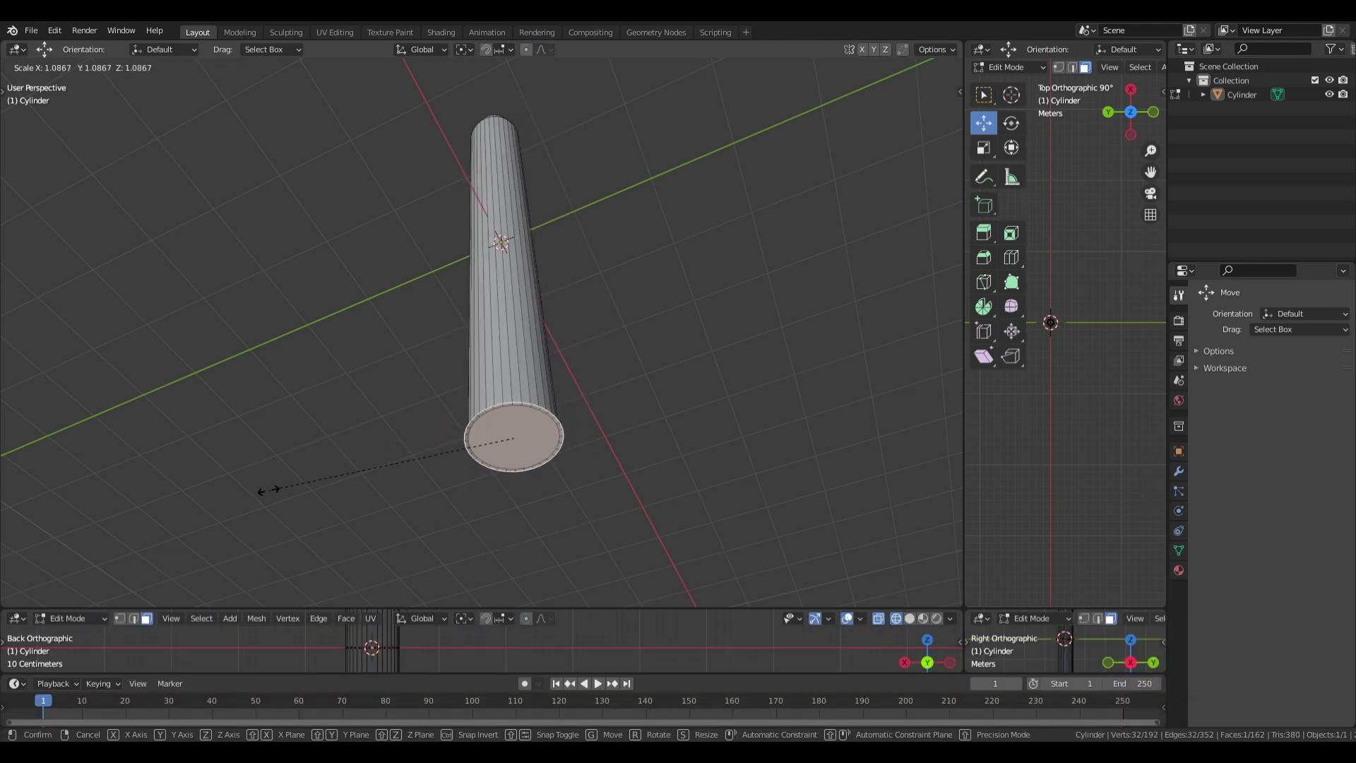
pyautogui.click(269, 490)
pyautogui.press('e')
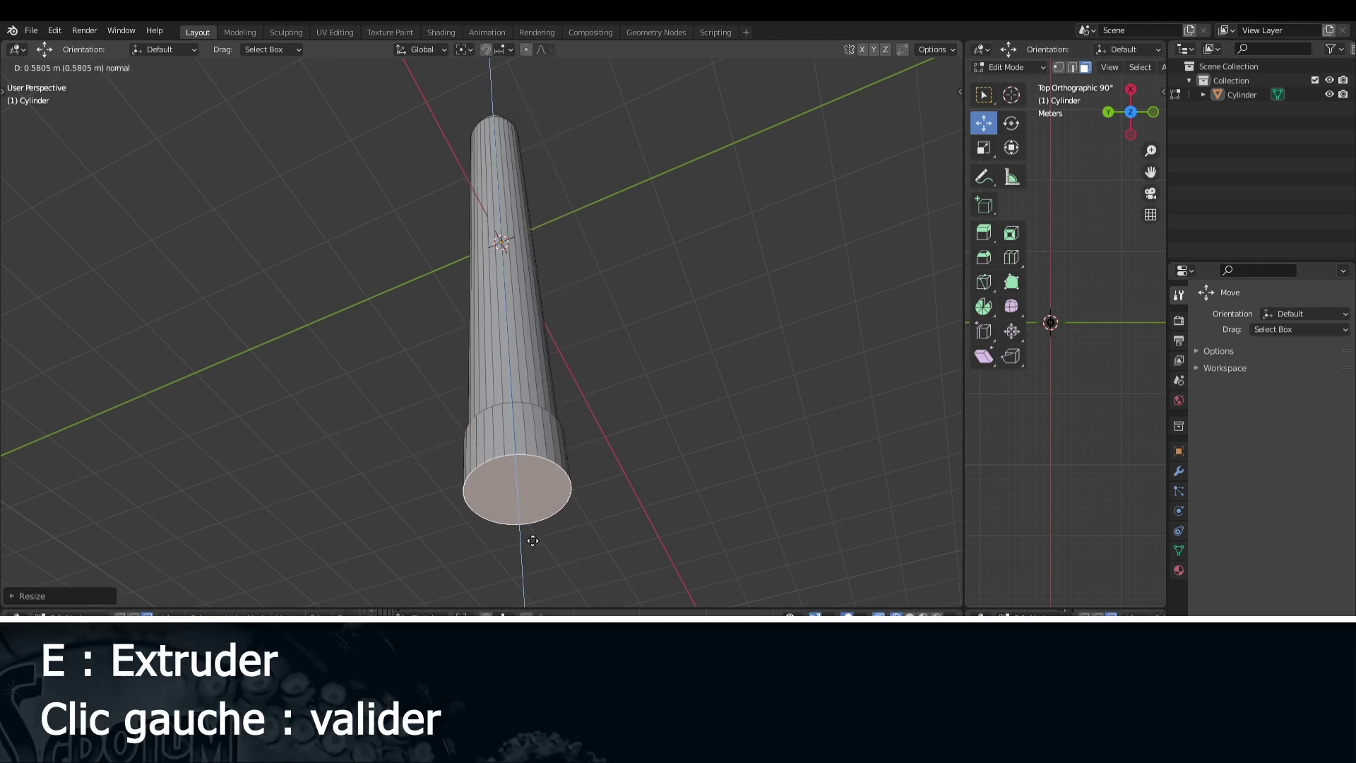
pyautogui.click(532, 222)
# - Inset the cap's end face and extrude it inward into a shallow recess
pyautogui.moveTo(534, 254); pyautogui.dragTo(342, 425, button='middle')
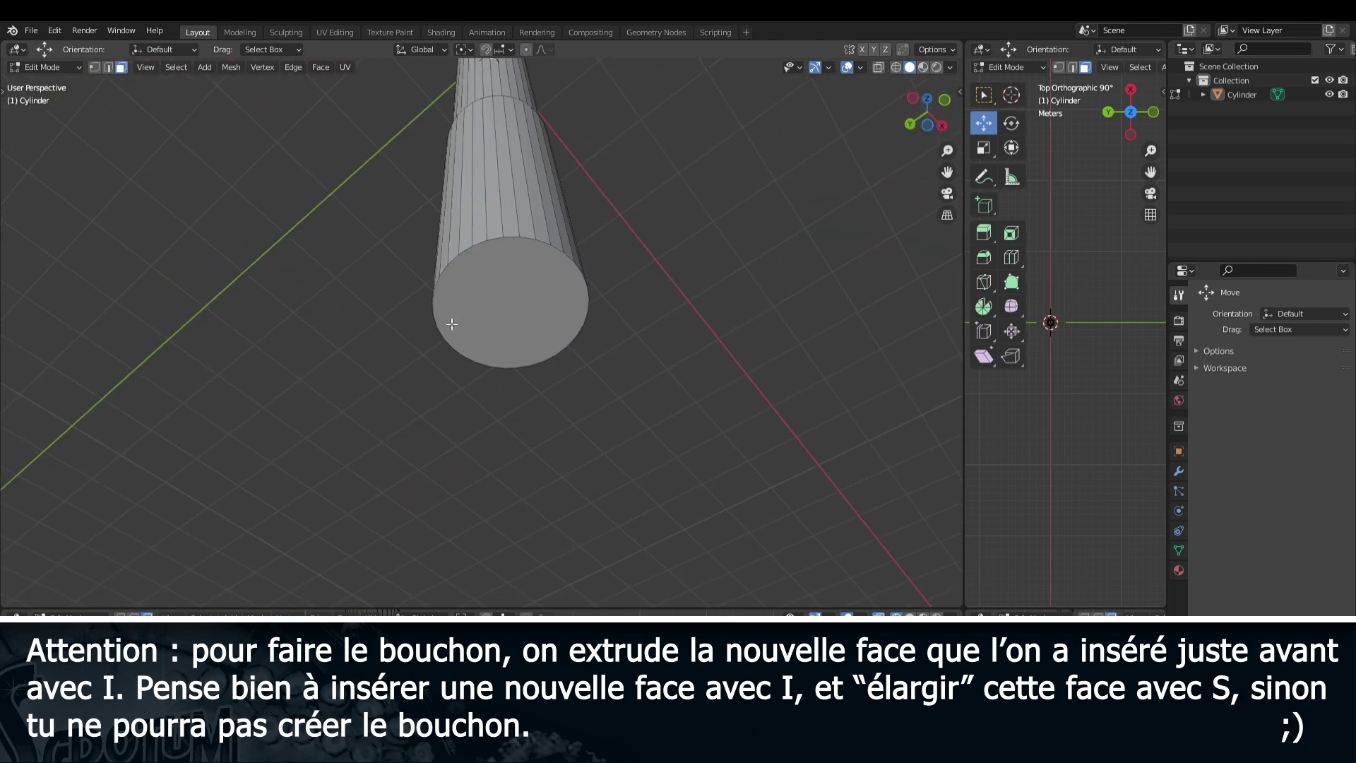
pyautogui.click(478, 313)
pyautogui.press('i')
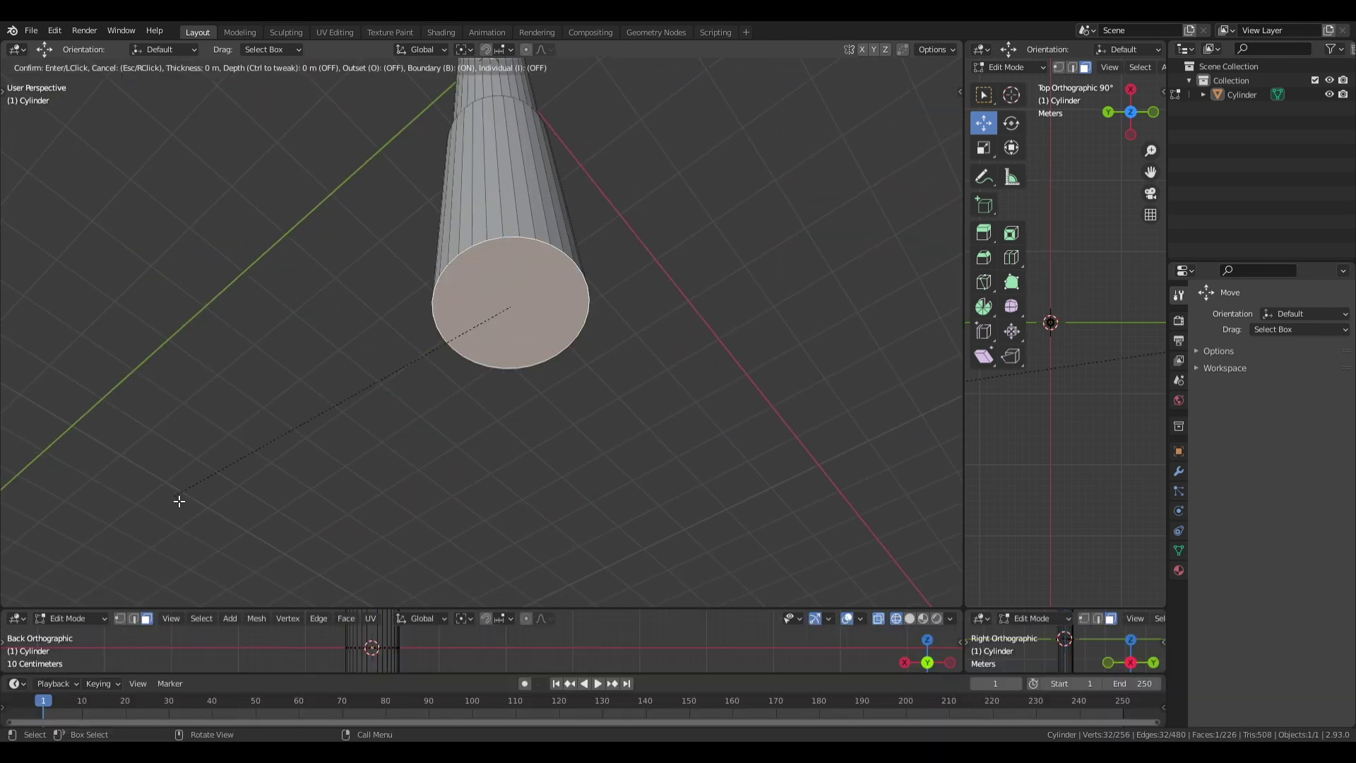
pyautogui.click(278, 436)
pyautogui.press('e')
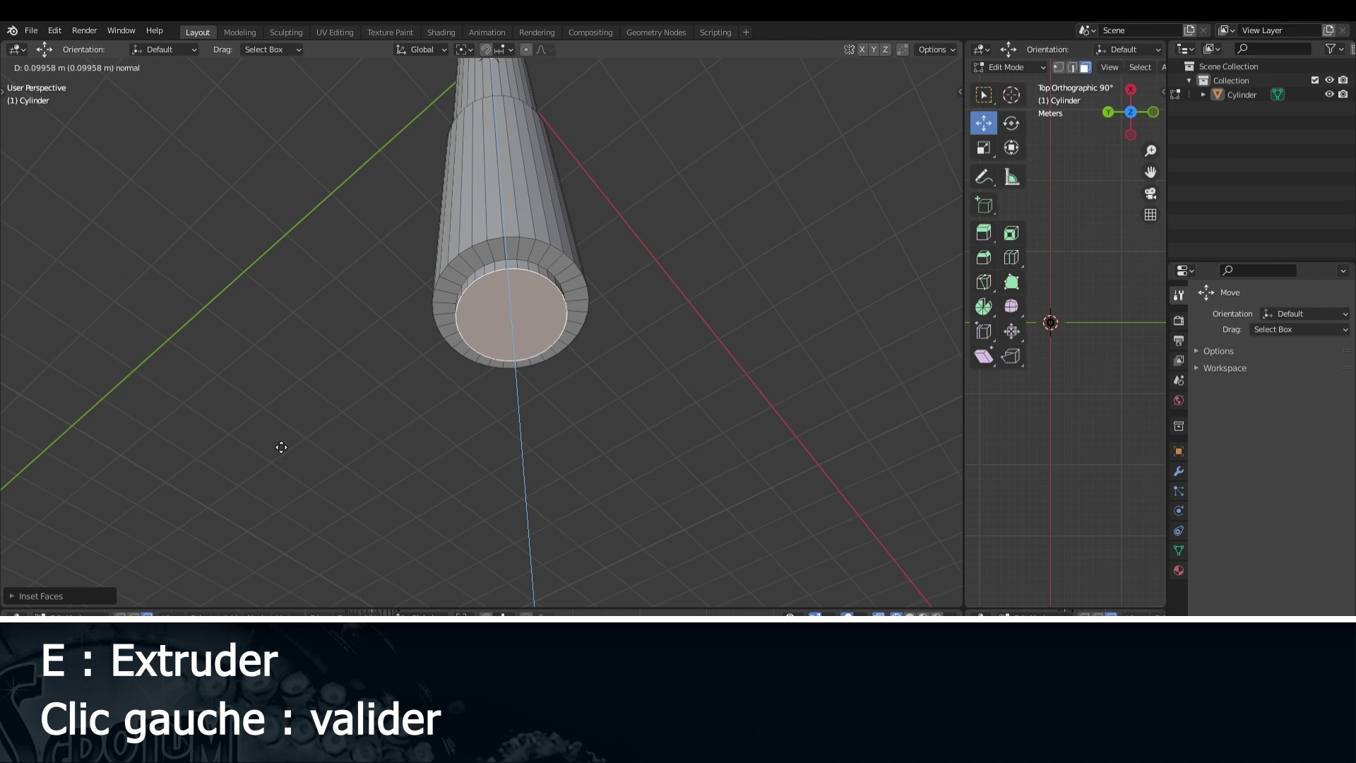
pyautogui.click(268, 394)
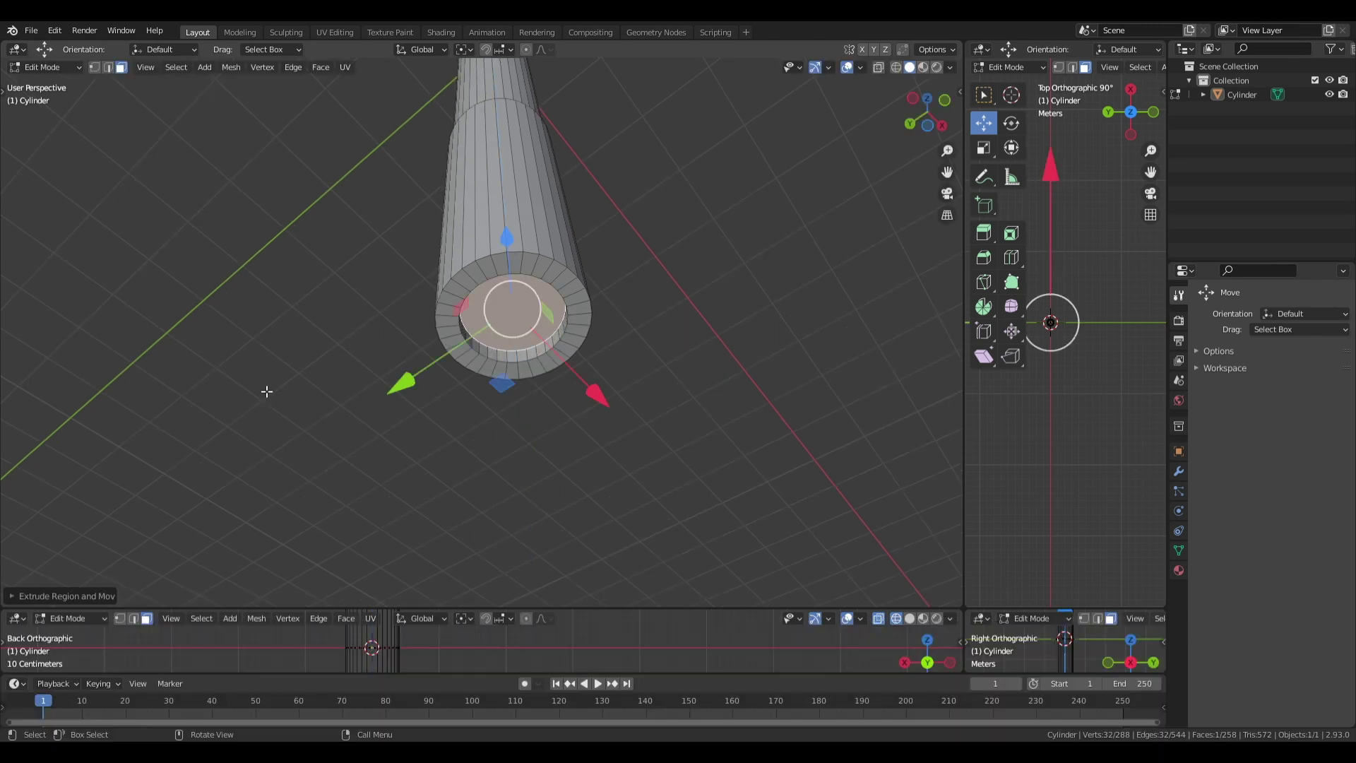
# - Inset the floor of the recess and extrude the smaller face outward about 0.06 m
pyautogui.press('i')
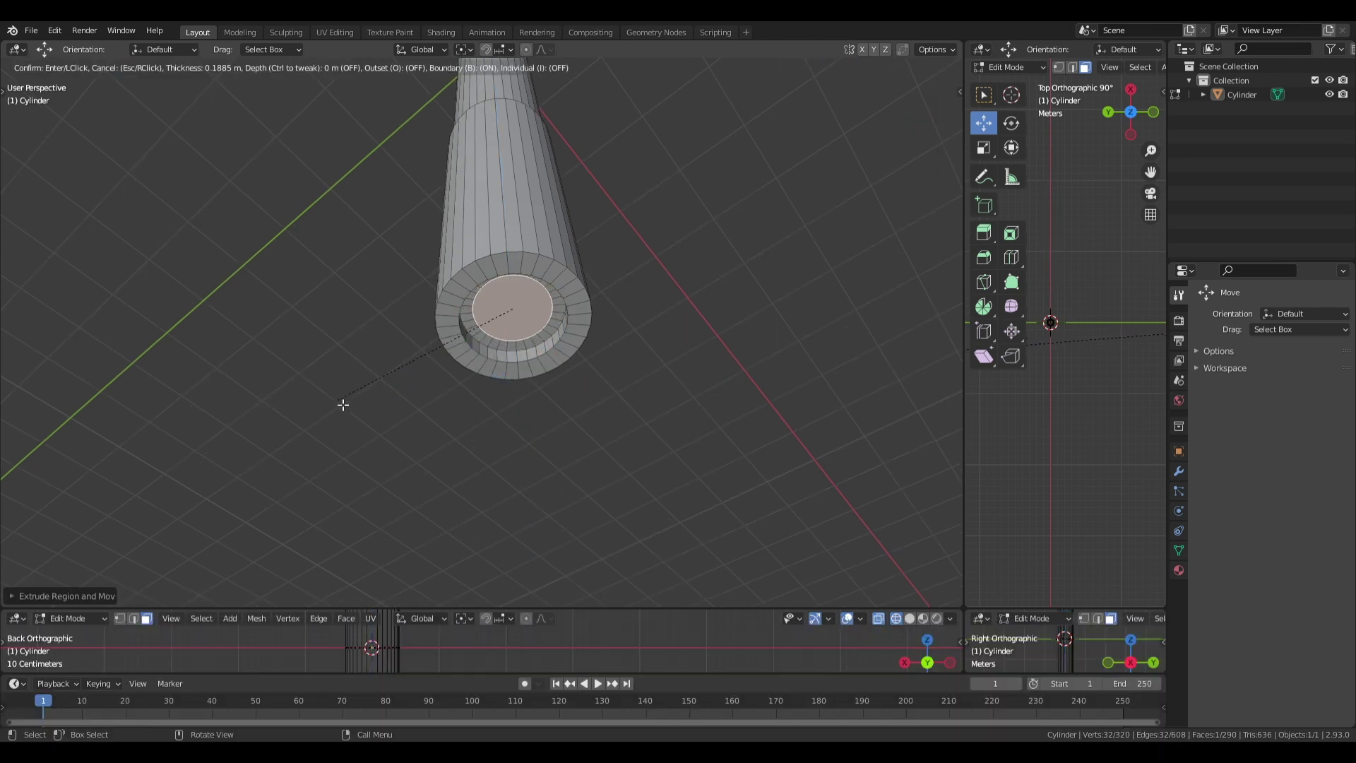
pyautogui.click(372, 395)
pyautogui.press('e')
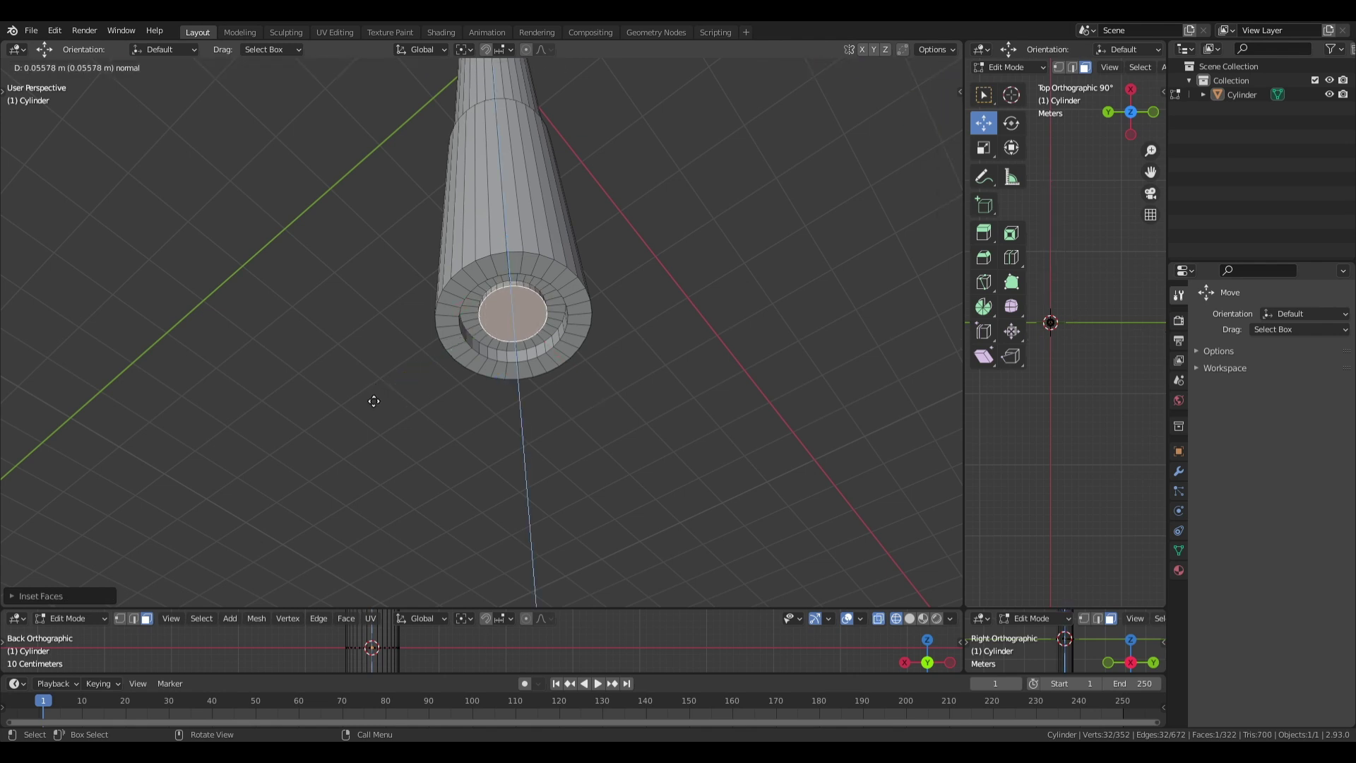
pyautogui.click(374, 404)
pyautogui.click(311, 409)
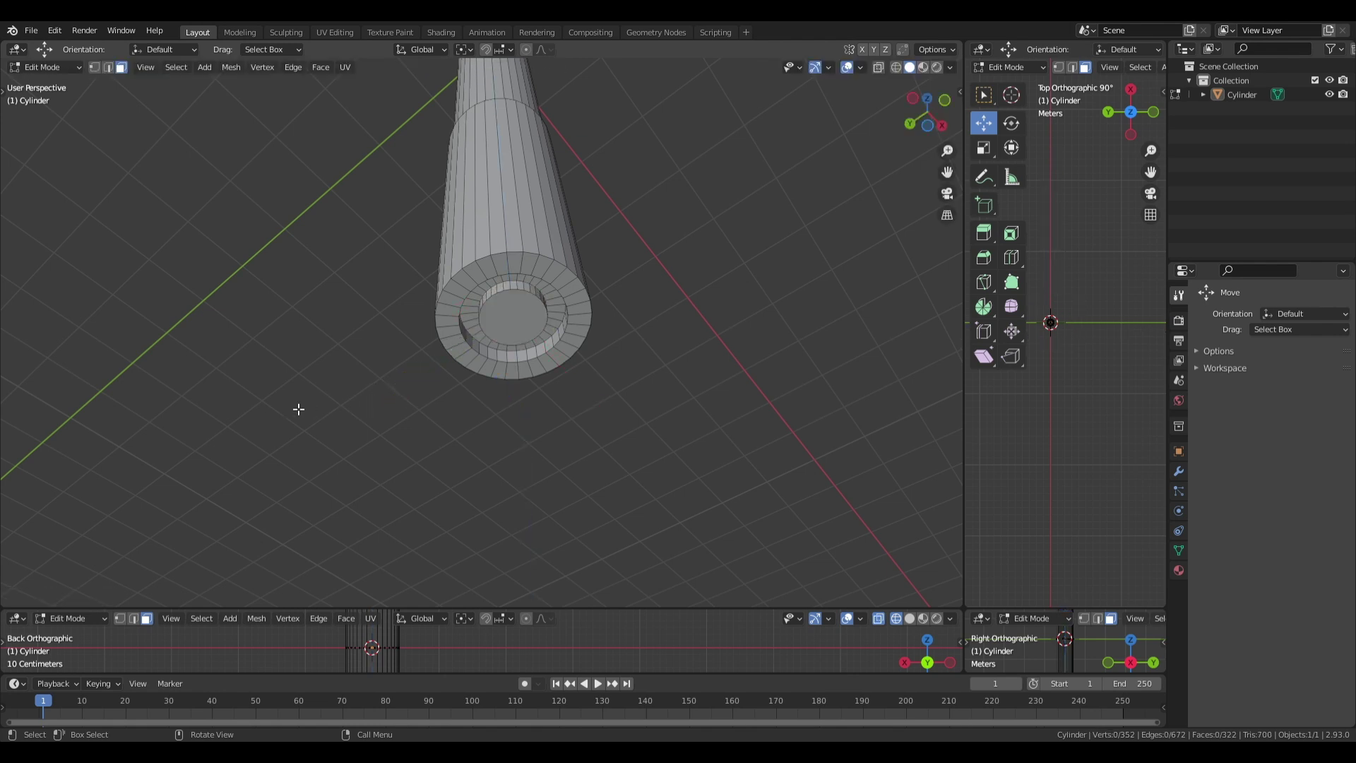
# - Undo the insets and extrusions made on the cap's end face
pyautogui.hotkey('ctrl', 'z')
pyautogui.hotkey('ctrl', 'z')
pyautogui.hotkey('ctrl', 'z')
pyautogui.hotkey('ctrl', 'z')
# - Inset the cap's end face about 0.23 m and extrude it slightly outward
pyautogui.press('i')
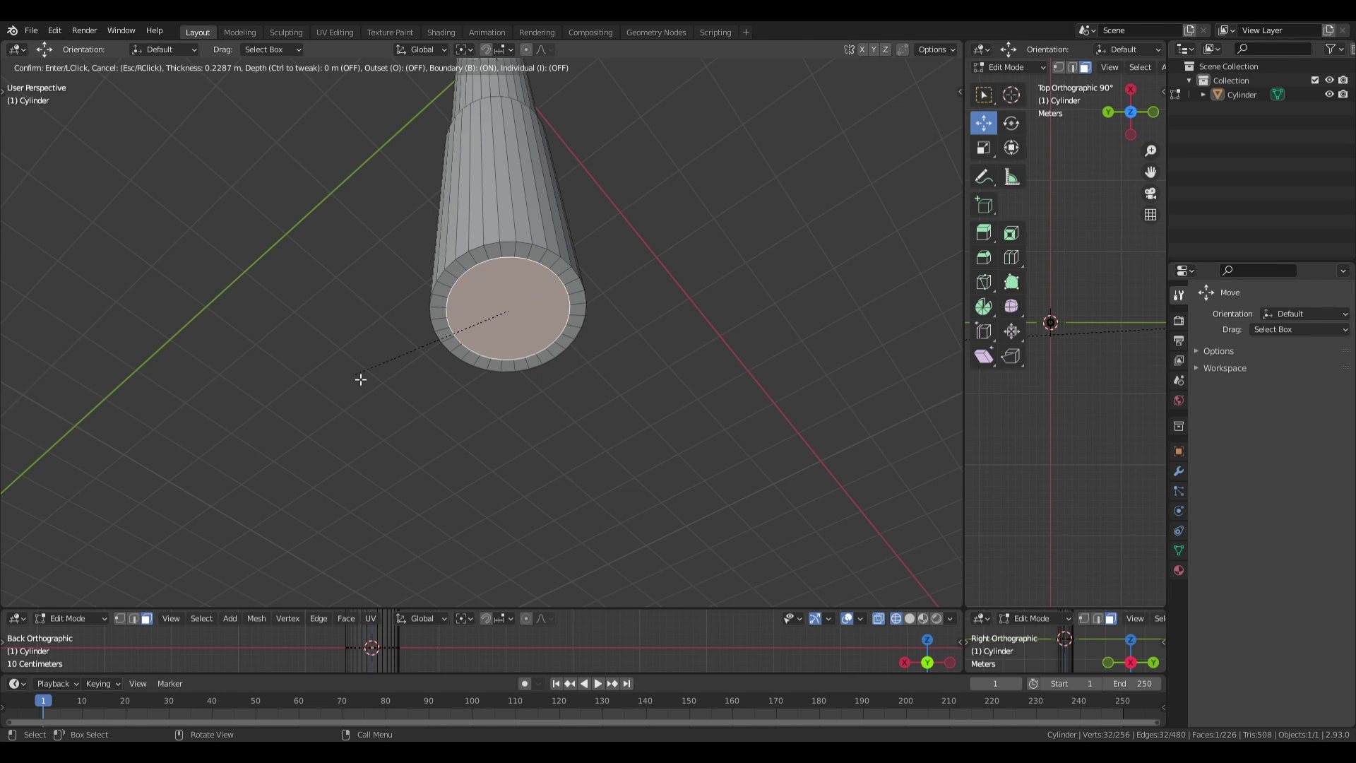
pyautogui.click(360, 379)
pyautogui.press('e')
pyautogui.click(362, 390)
pyautogui.click(304, 409)
# - Add two loop cuts around the lower part of the cap, one near its end and another a little above it
pyautogui.moveTo(304, 409); pyautogui.dragTo(315, 489, button='middle')
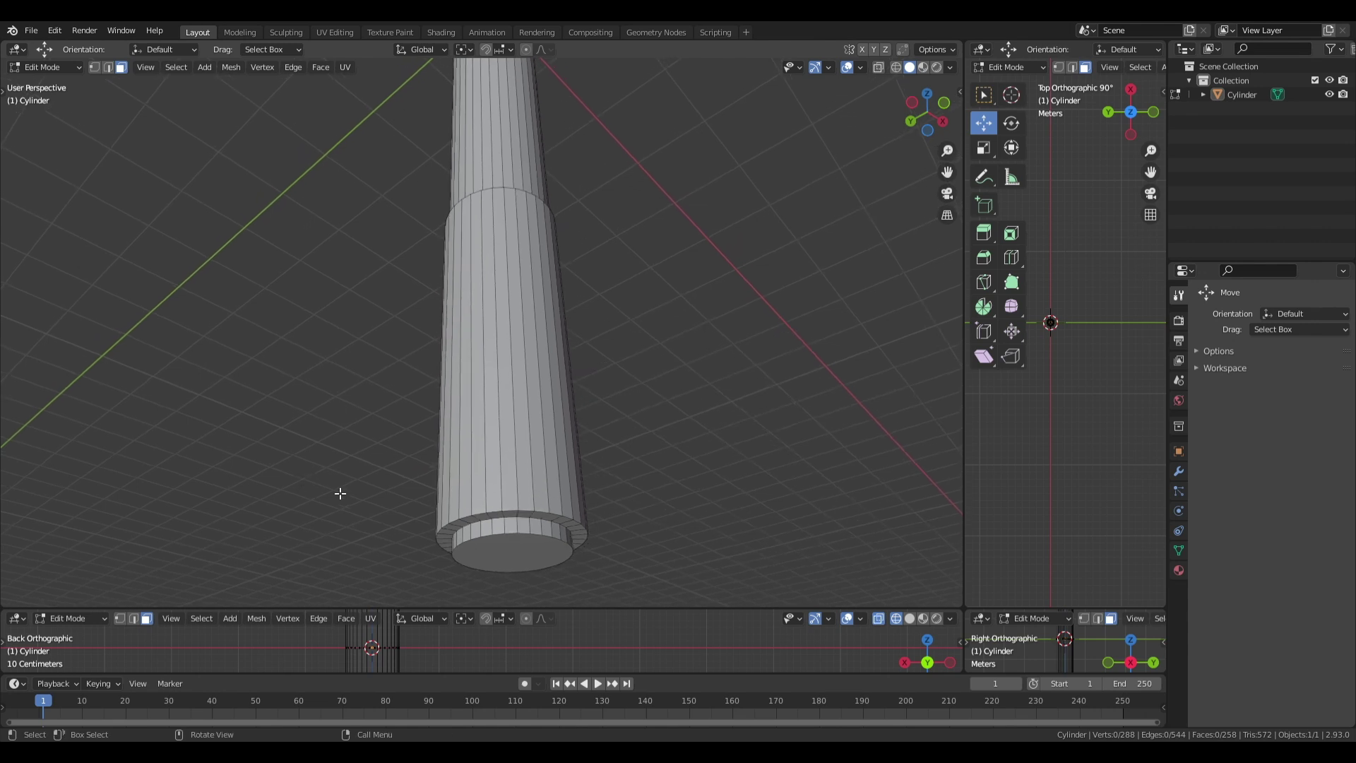
pyautogui.hotkey('ctrl', 'r')
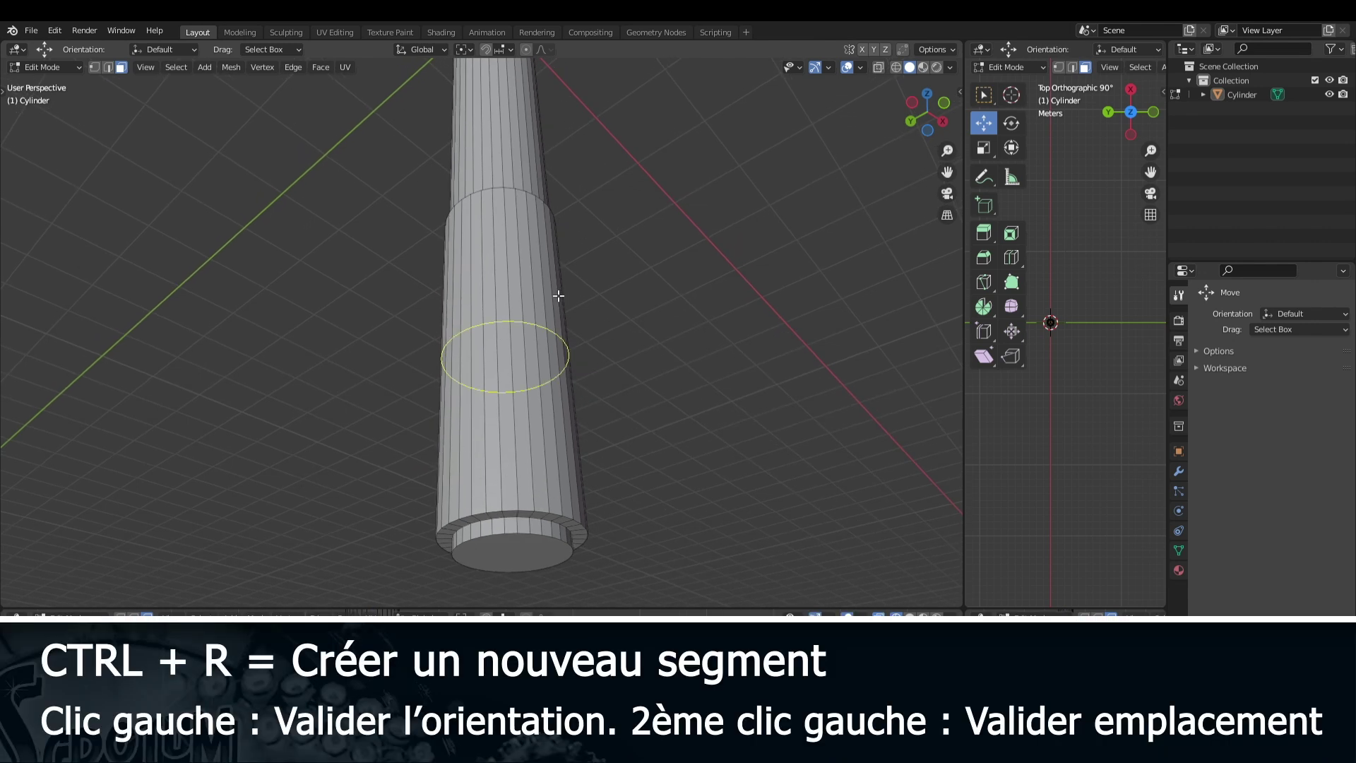
pyautogui.click(535, 328)
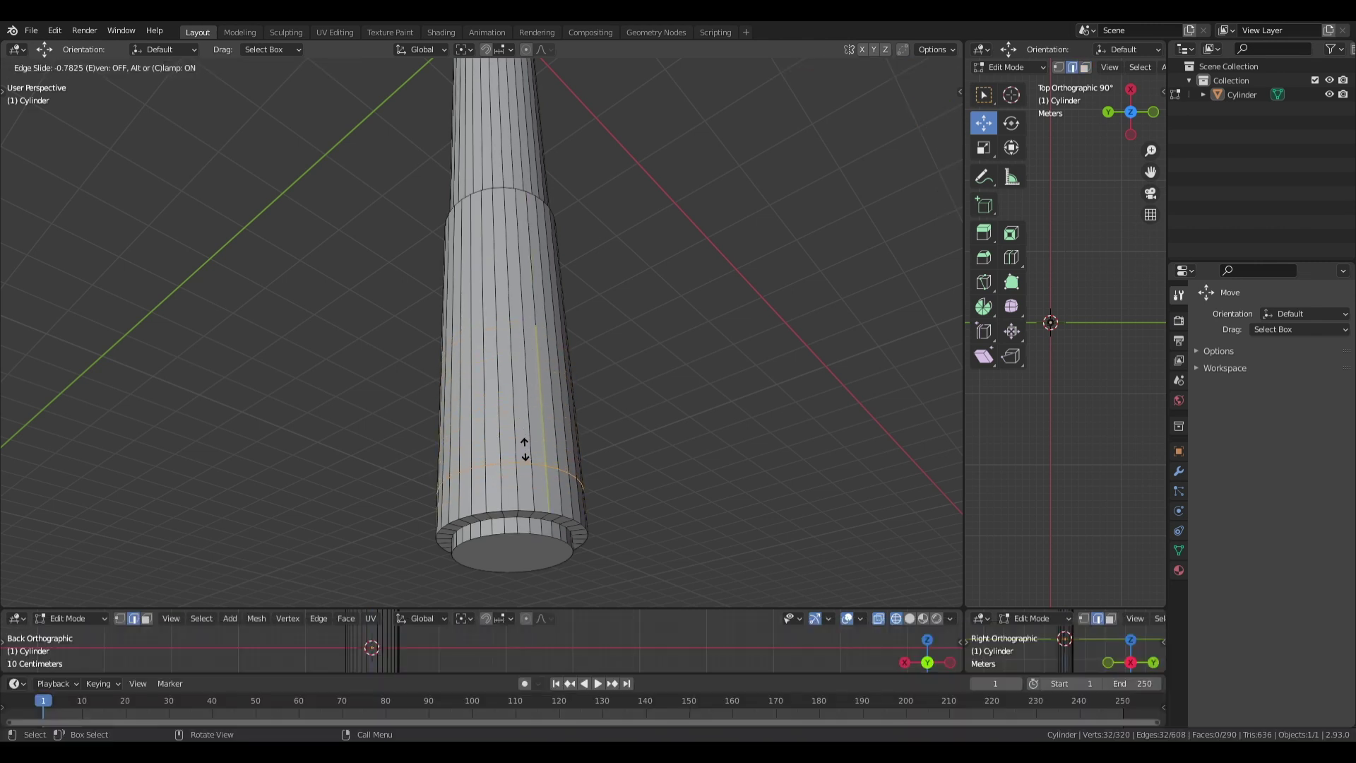
pyautogui.click(528, 444)
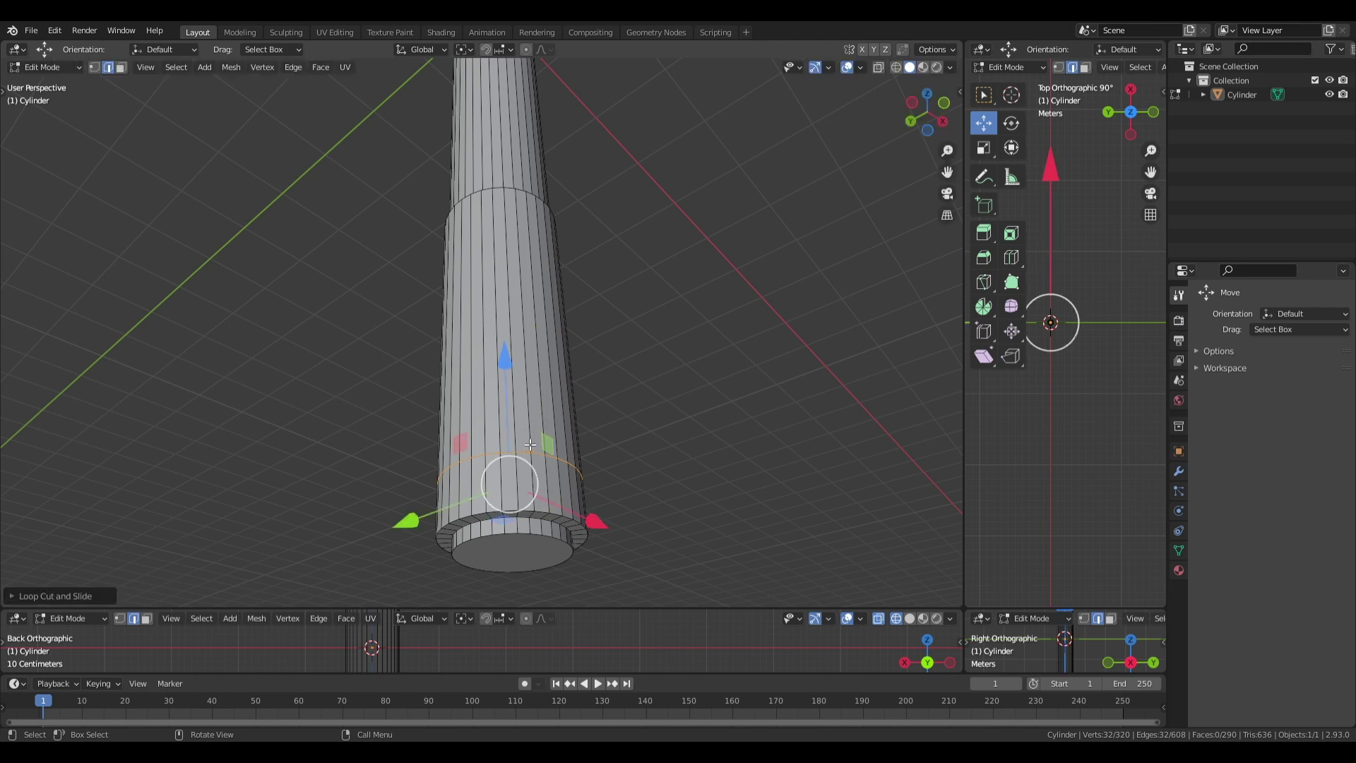
pyautogui.hotkey('ctrl', 'r')
pyautogui.click(459, 384)
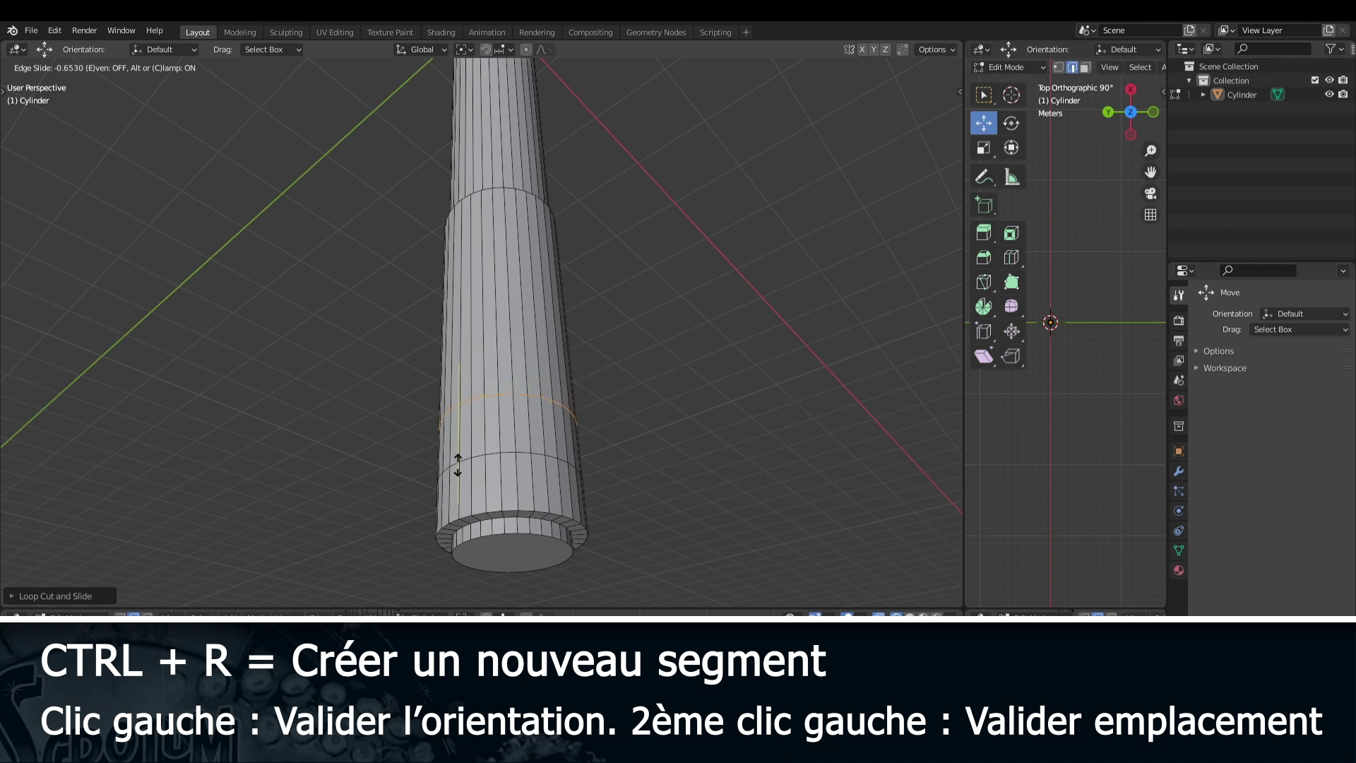
pyautogui.click(460, 465)
# - Select three adjacent faces between the two loop cuts and extrude them outward about 0.1 m as the clip's base
pyautogui.moveTo(408, 466); pyautogui.dragTo(385, 404, button='middle')
pyautogui.scroll(2, 385, 404)
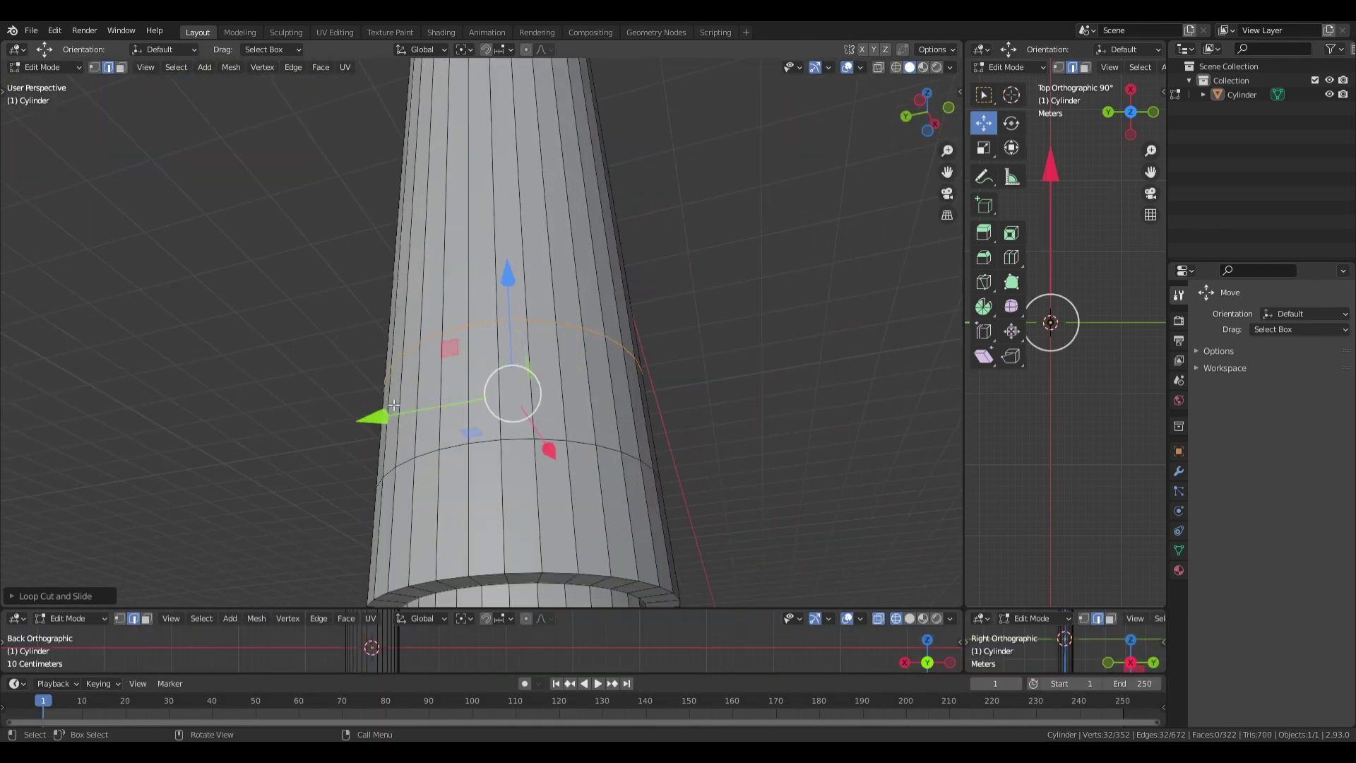
pyautogui.click(121, 73)
pyautogui.click(515, 381)
pyautogui.keyDown('shift'); pyautogui.click(544, 382); pyautogui.keyUp('shift')
pyautogui.keyDown('shift'); pyautogui.click(576, 385); pyautogui.keyUp('shift')
pyautogui.press('e')
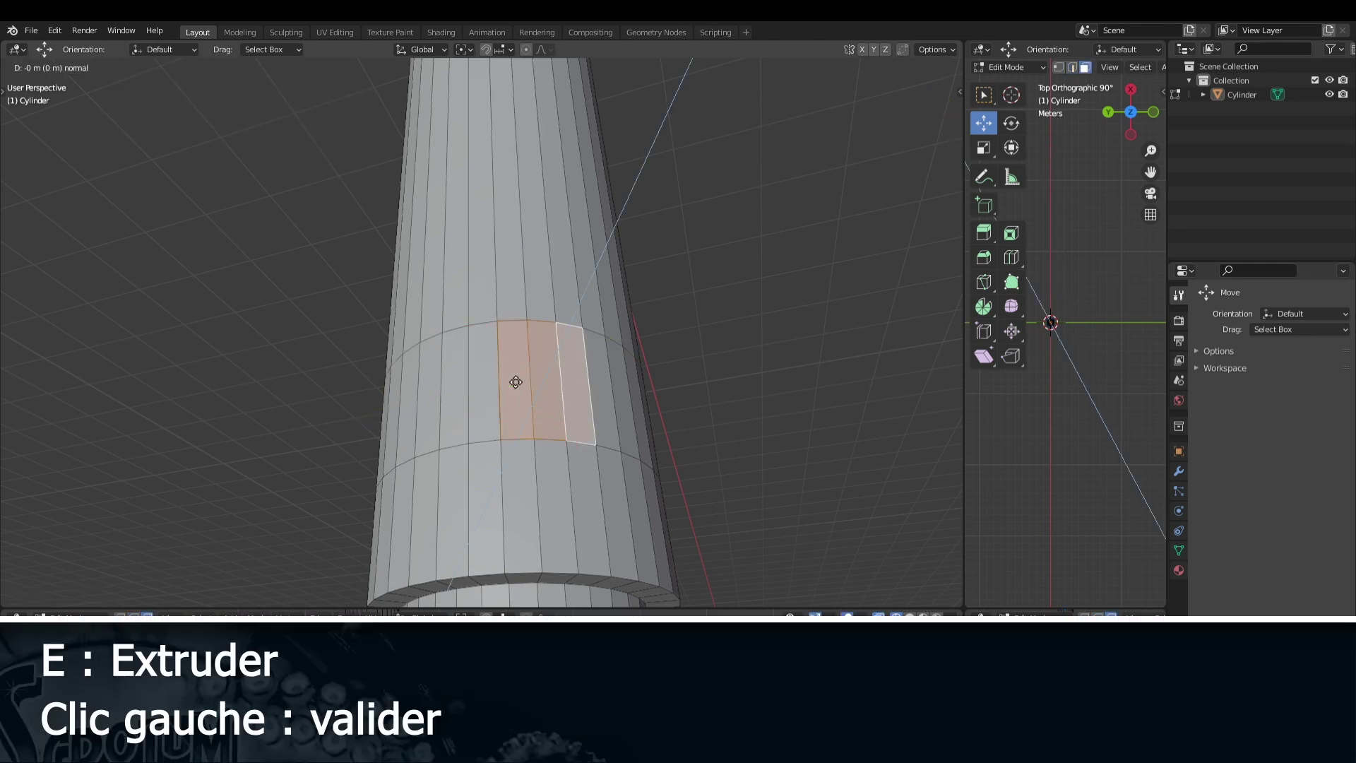
pyautogui.click(528, 370)
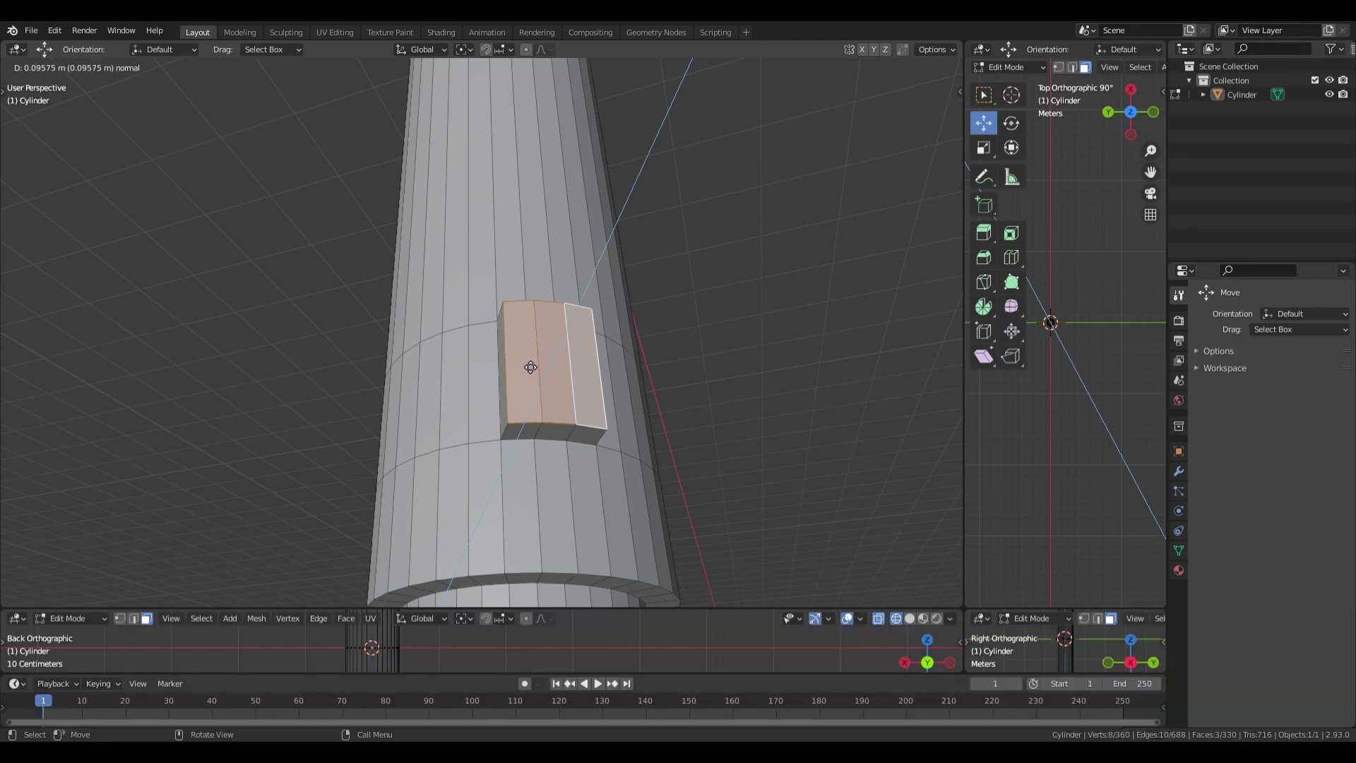
# - Add a loop cut through the raised block, dividing its thickness into an inner and an outer part
pyautogui.moveTo(530, 367); pyautogui.dragTo(522, 428, button='middle')
pyautogui.hotkey('ctrl', 'r')
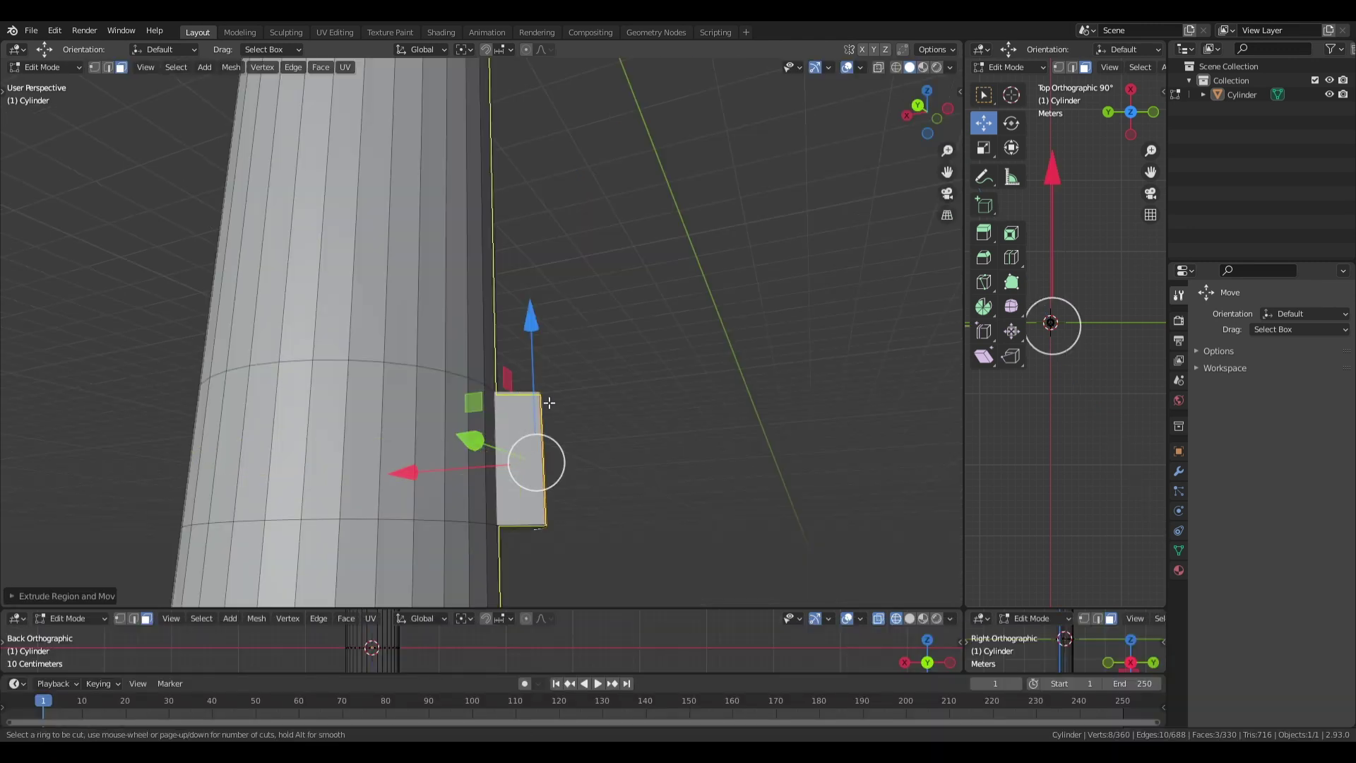
pyautogui.click(524, 399)
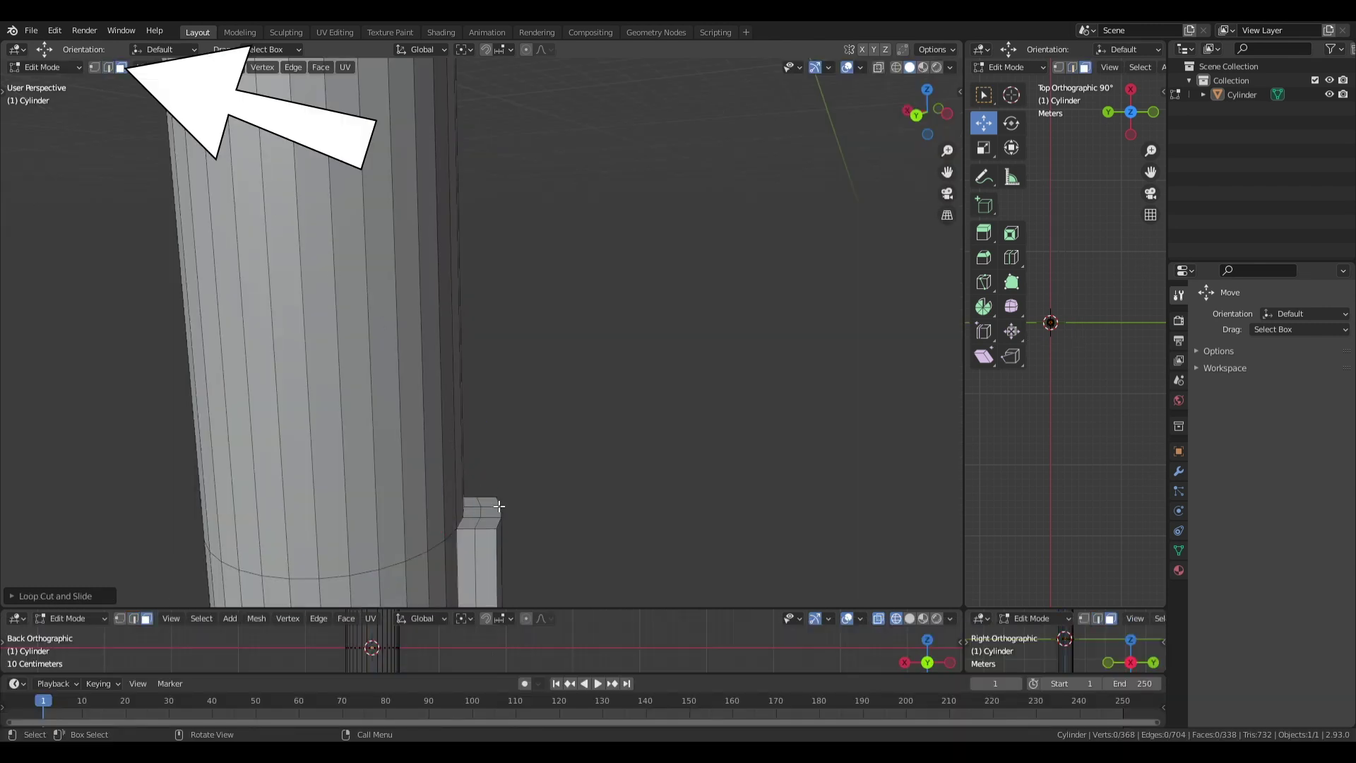
# - Select the three side faces in the outer half of the raised block and extrude them along the cap to form the clip
pyautogui.keyDown('alt'); pyautogui.click(499, 506); pyautogui.keyUp('alt')
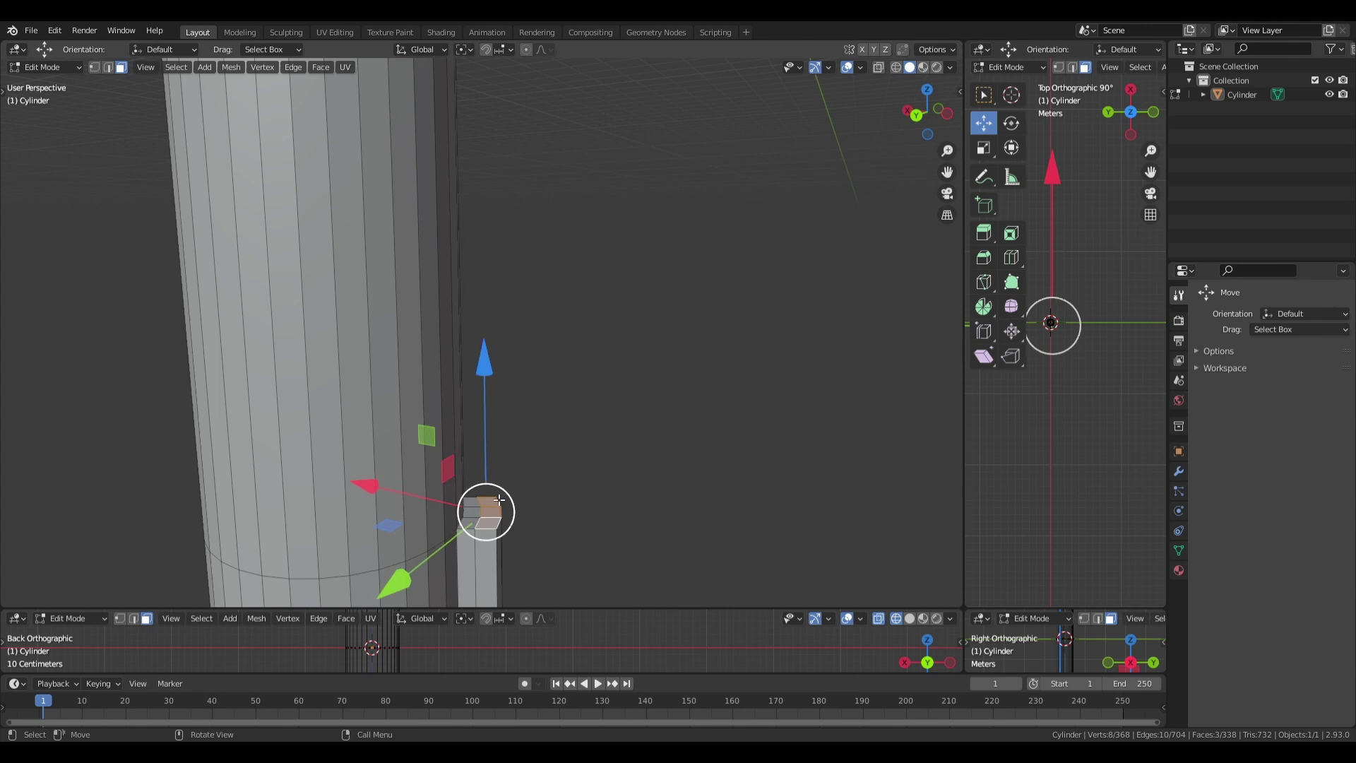
pyautogui.scroll(-5, 494, 494)
pyautogui.press('e')
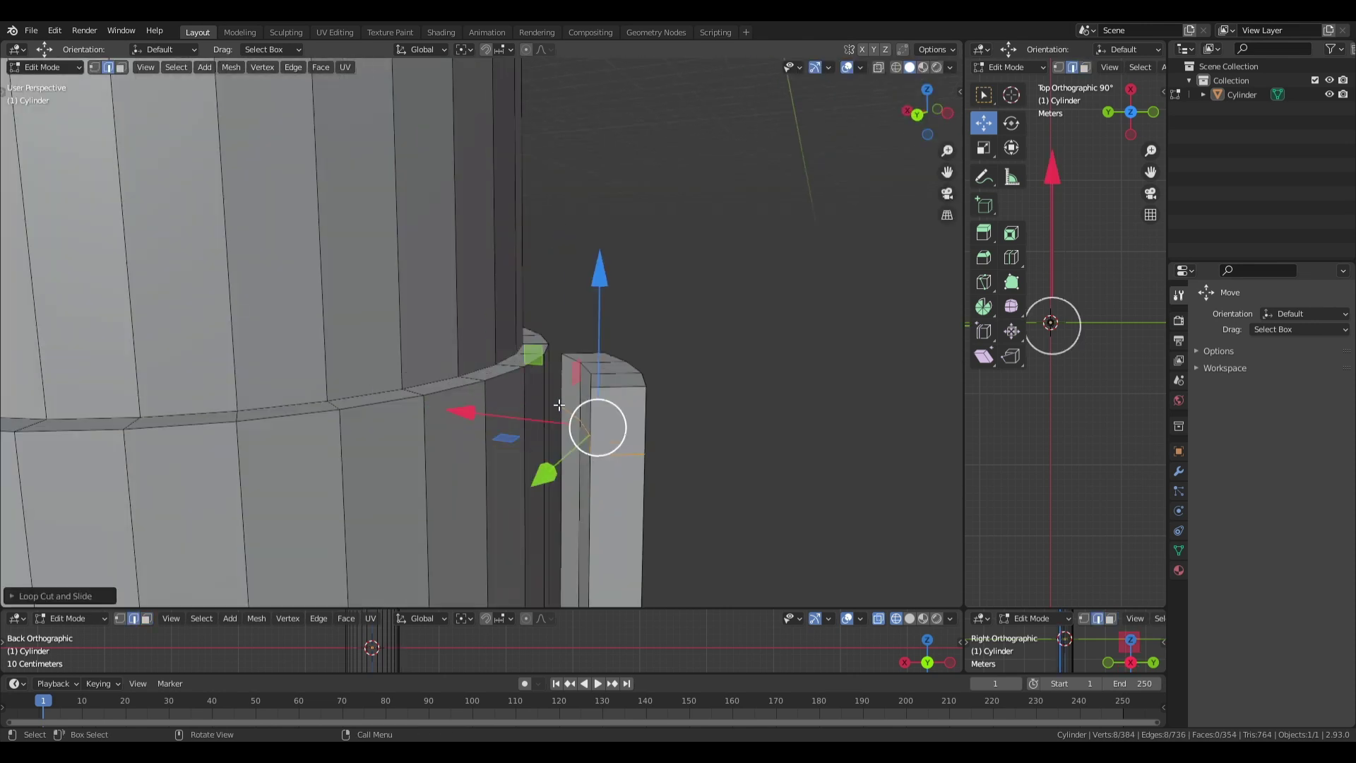
# - Extrude the inner faces at the clip's tip about 0.02 m toward the cap, and bevel the edges
pyautogui.keyDown('alt'); pyautogui.click(586, 398); pyautogui.keyUp('alt')
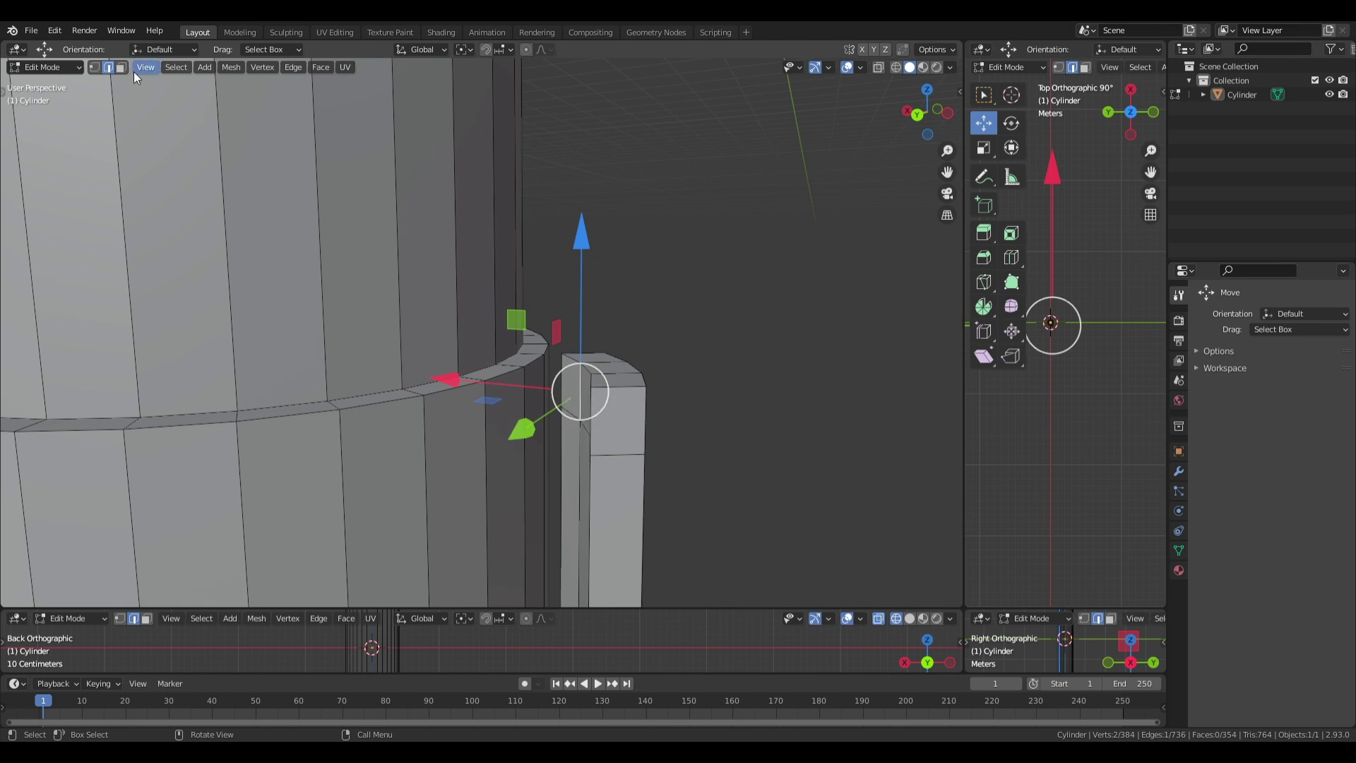
pyautogui.press('3')
pyautogui.click(583, 405)
pyautogui.press('e')
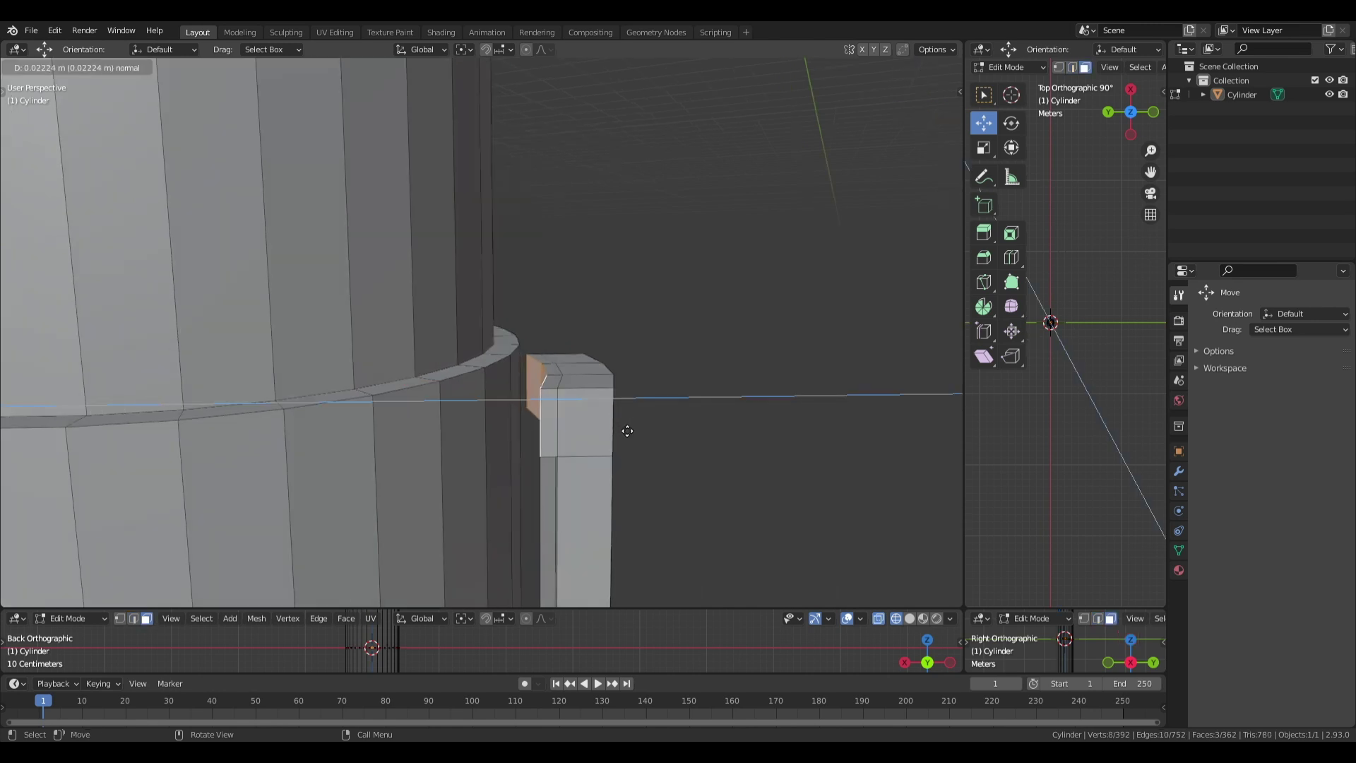
pyautogui.click(625, 432)
pyautogui.hotkey('ctrl', 'b')
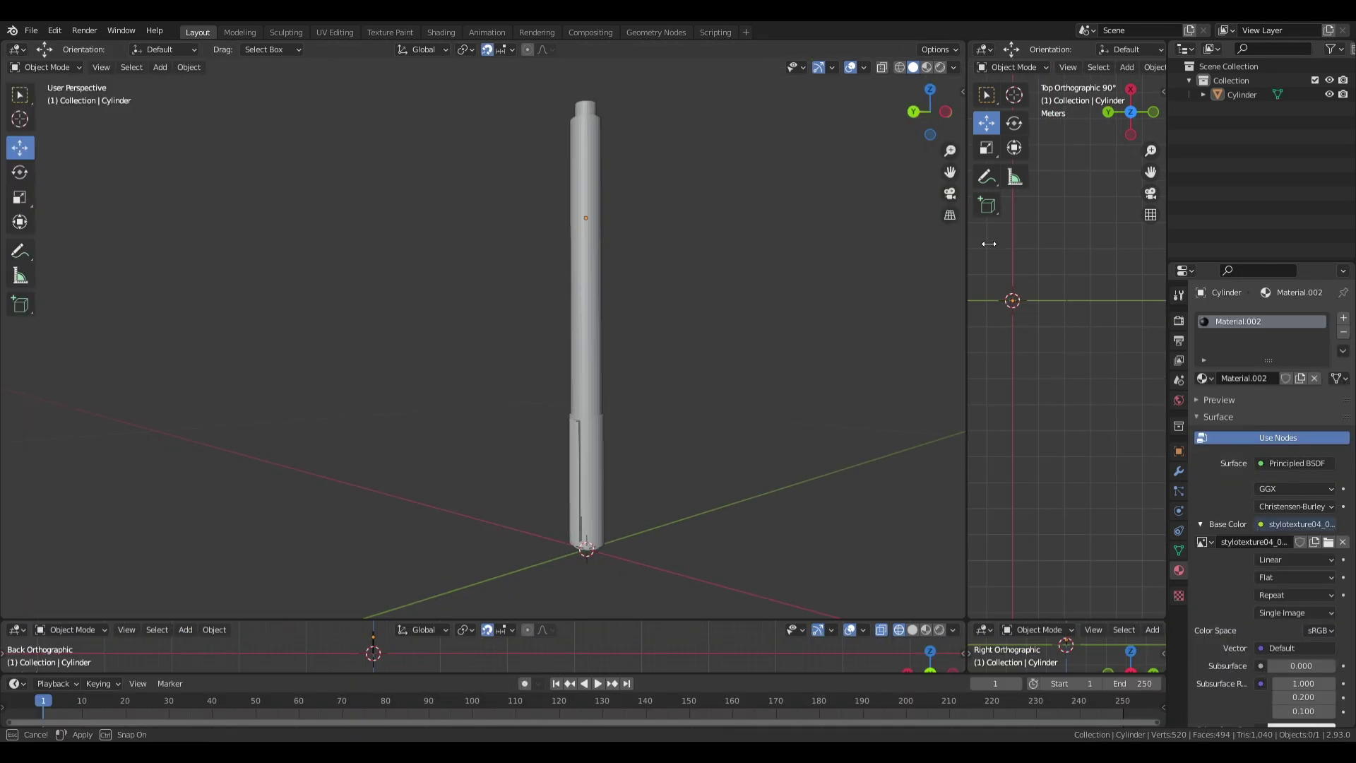
# - Enlarge the main viewport and apply smooth shading to the pen
pyautogui.moveTo(989, 244); pyautogui.dragTo(1057, 244)
pyautogui.moveTo(776, 338); pyautogui.dragTo(690, 340, button='middle')
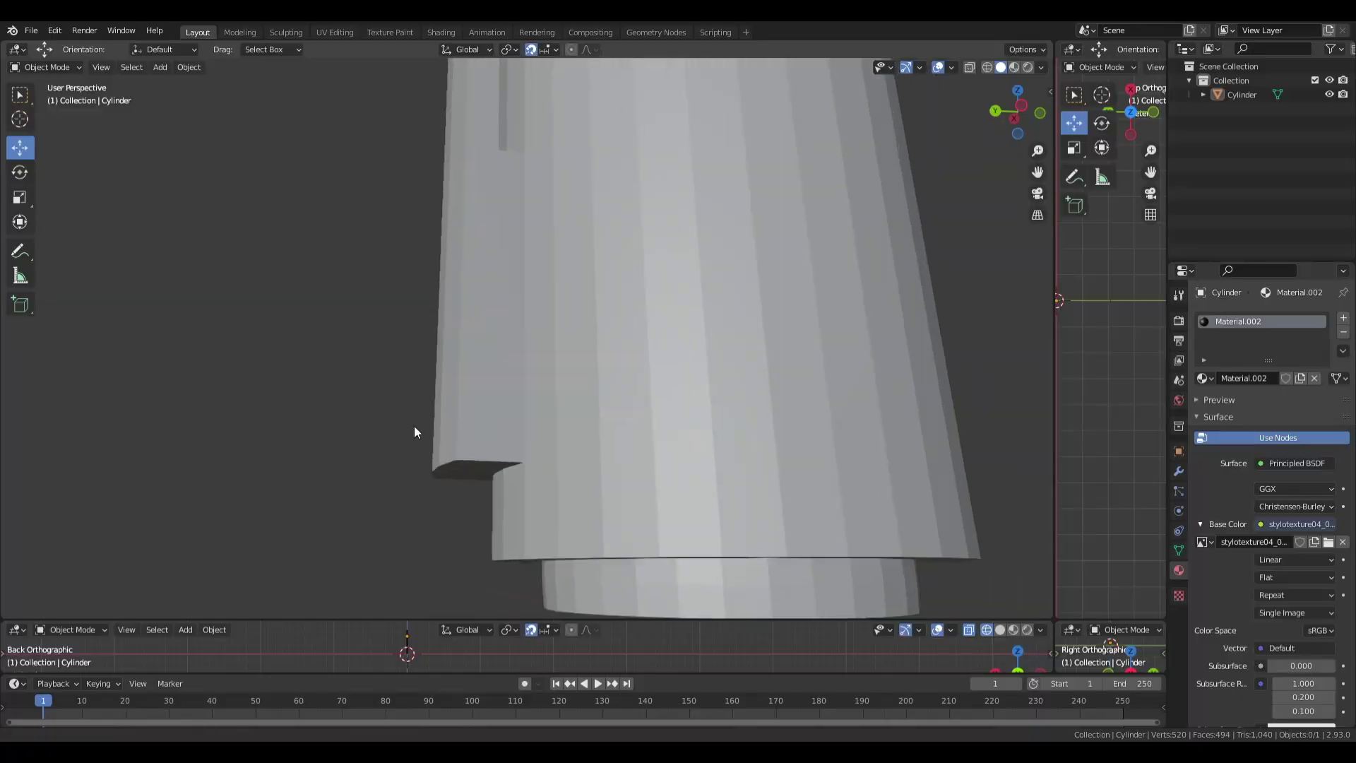
pyautogui.moveTo(414, 426); pyautogui.dragTo(407, 418, button='middle')
pyautogui.click(542, 342)
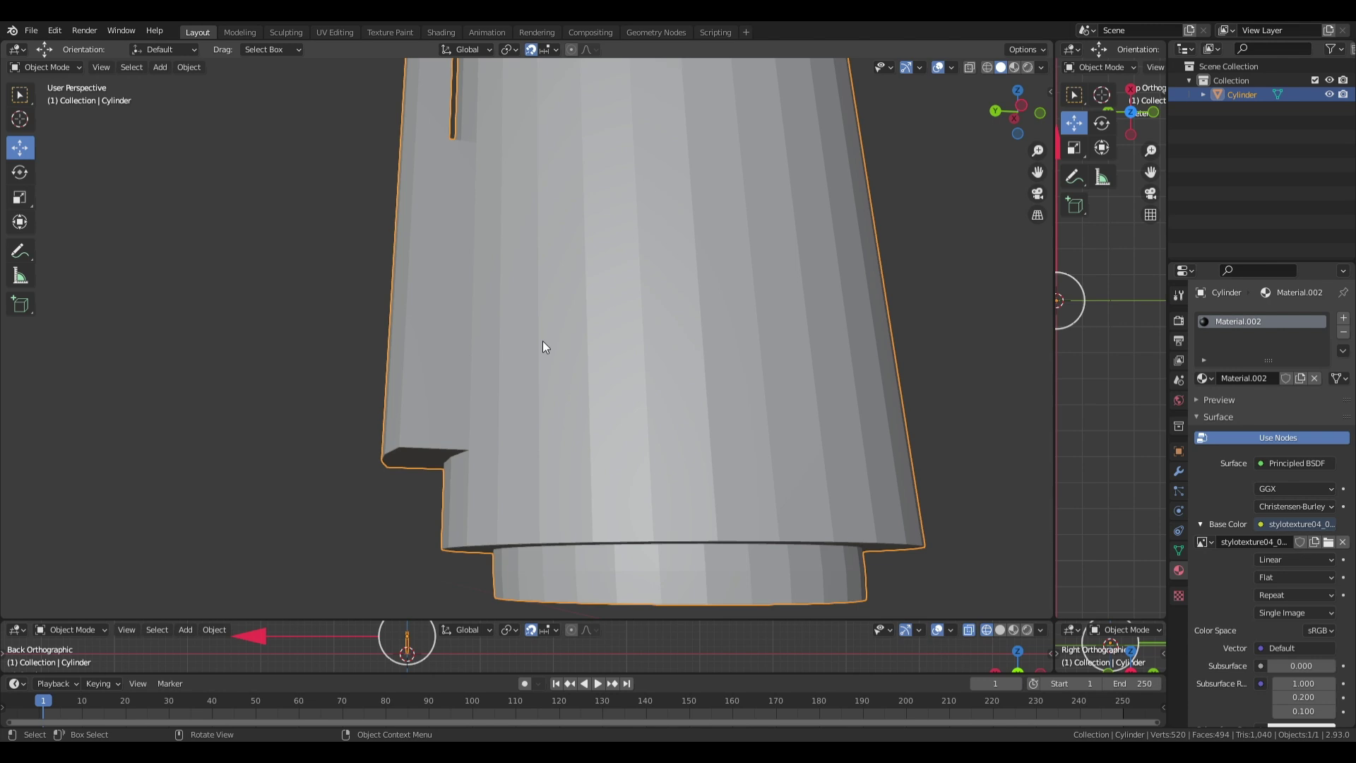
pyautogui.rightClick(542, 342)
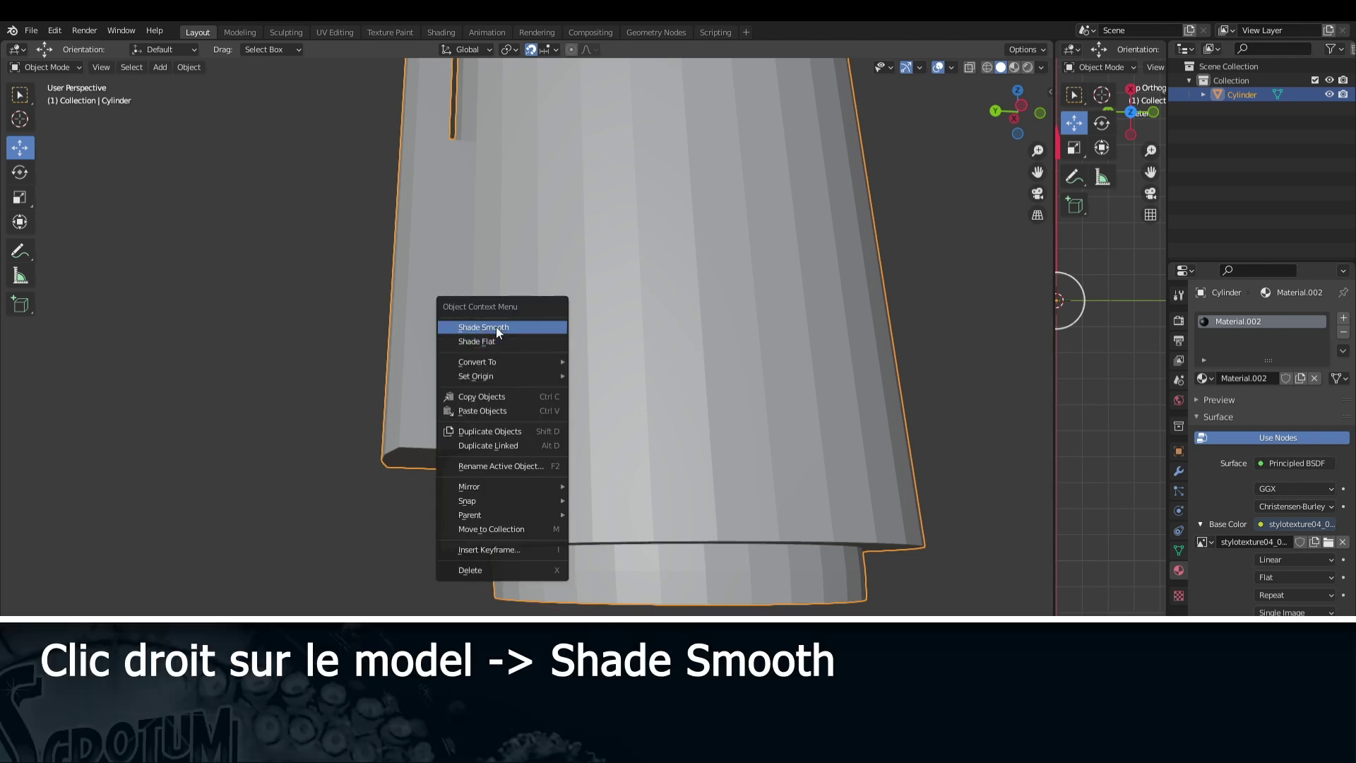
pyautogui.click(497, 328)
pyautogui.click(288, 363)
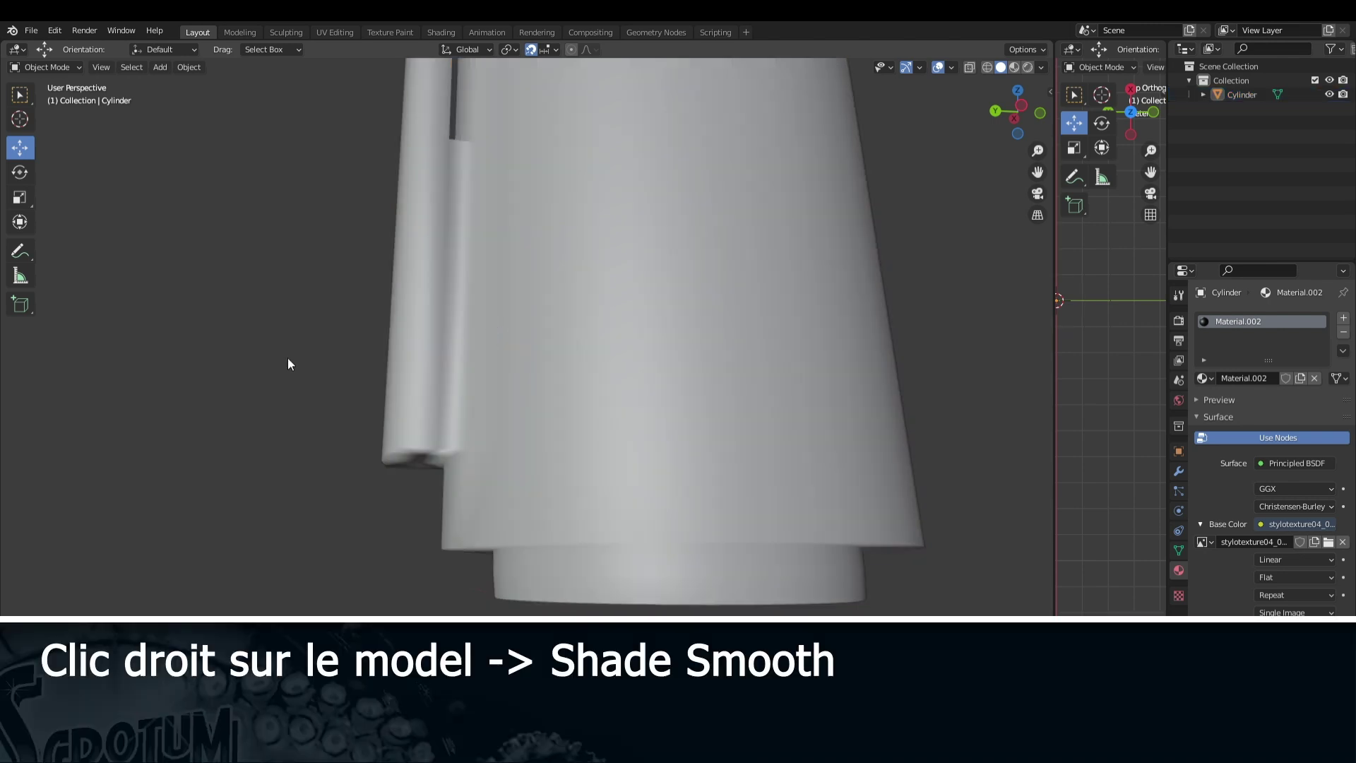
pyautogui.scroll(-3, 291, 363)
pyautogui.moveTo(299, 354)
pyautogui.mouseDown(button='middle')
pyautogui.moveTo(324, 325)
pyautogui.moveTo(315, 367)
pyautogui.moveTo(311, 354)
pyautogui.moveTo(342, 490)
pyautogui.moveTo(328, 495)
pyautogui.mouseUp(button='middle')
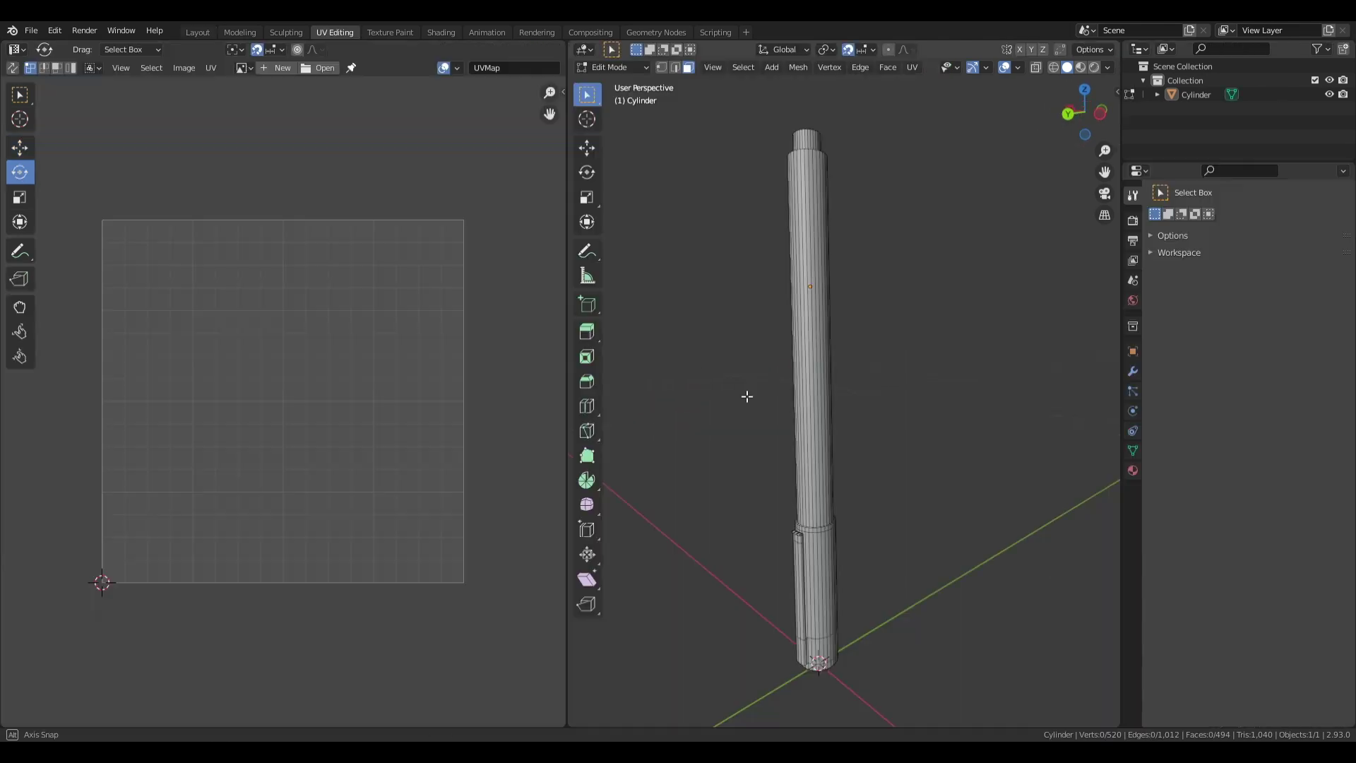
# - Select single faces on the pen's barrel to examine where each one lies in the UV layout
pyautogui.moveTo(744, 394); pyautogui.dragTo(734, 396, button='middle')
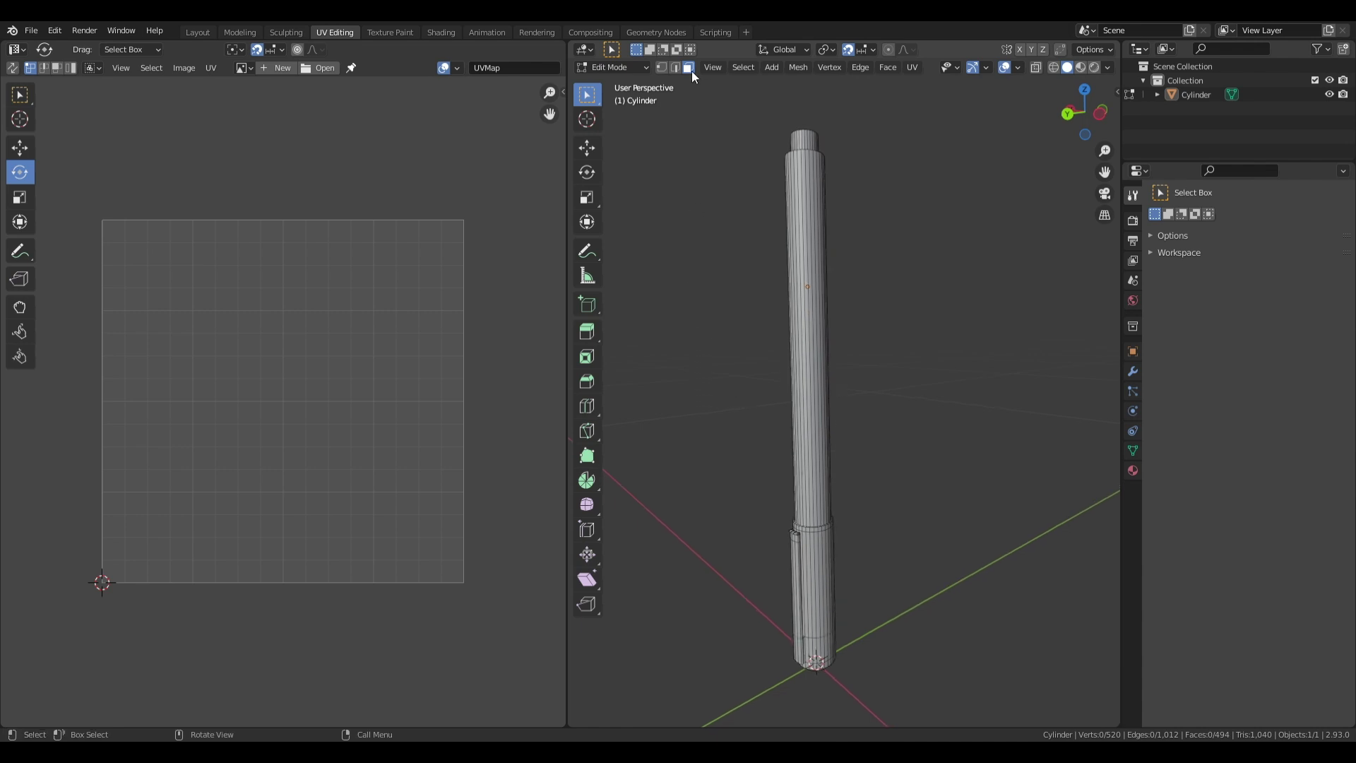
pyautogui.click(809, 272)
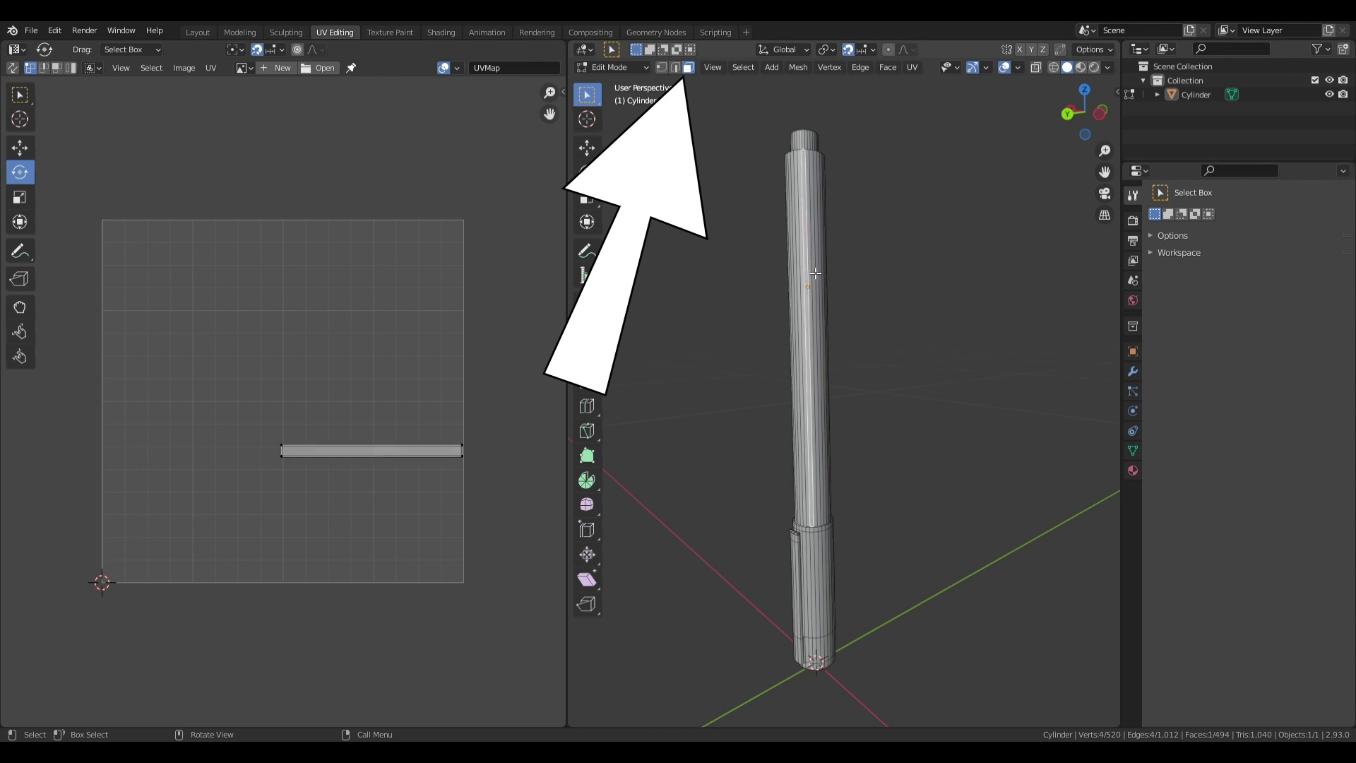
pyautogui.click(815, 274)
pyautogui.click(805, 273)
pyautogui.scroll(6, 806, 274)
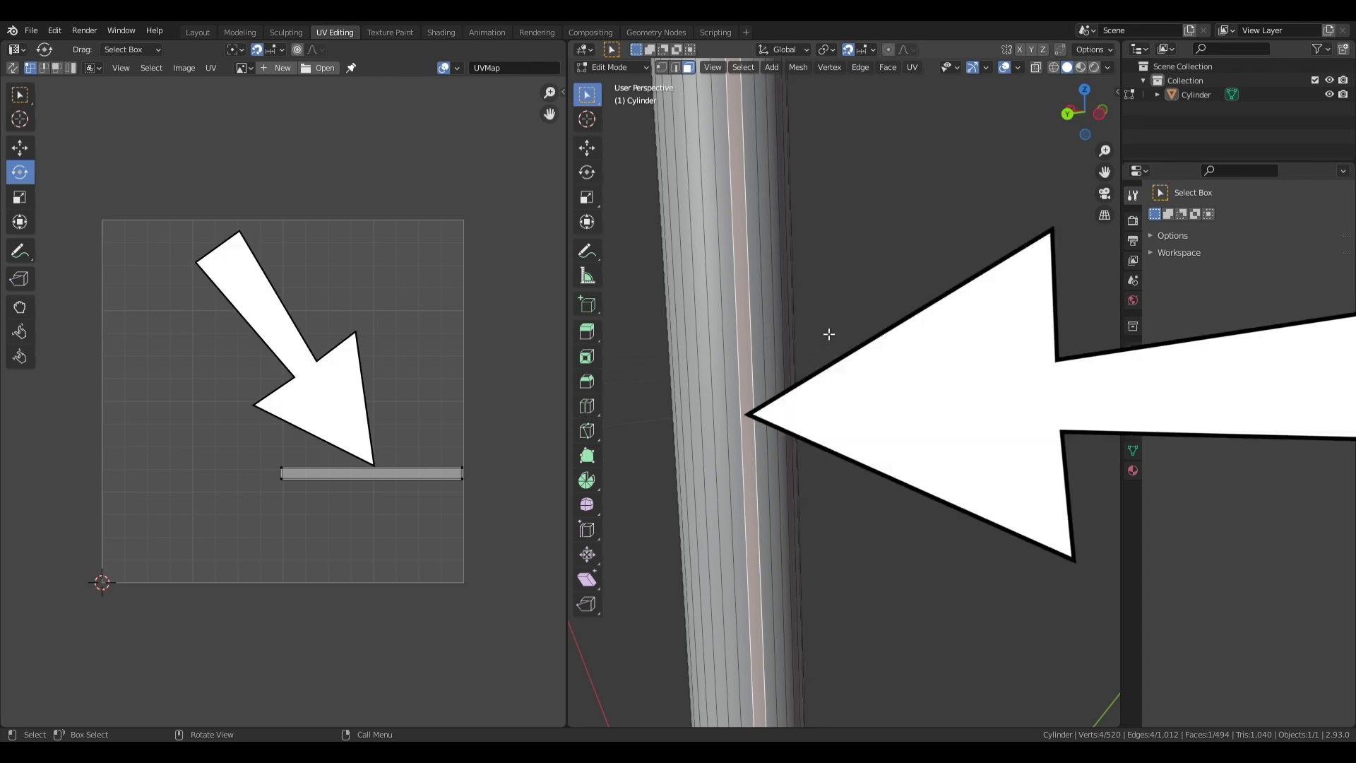
pyautogui.scroll(-8, 829, 334)
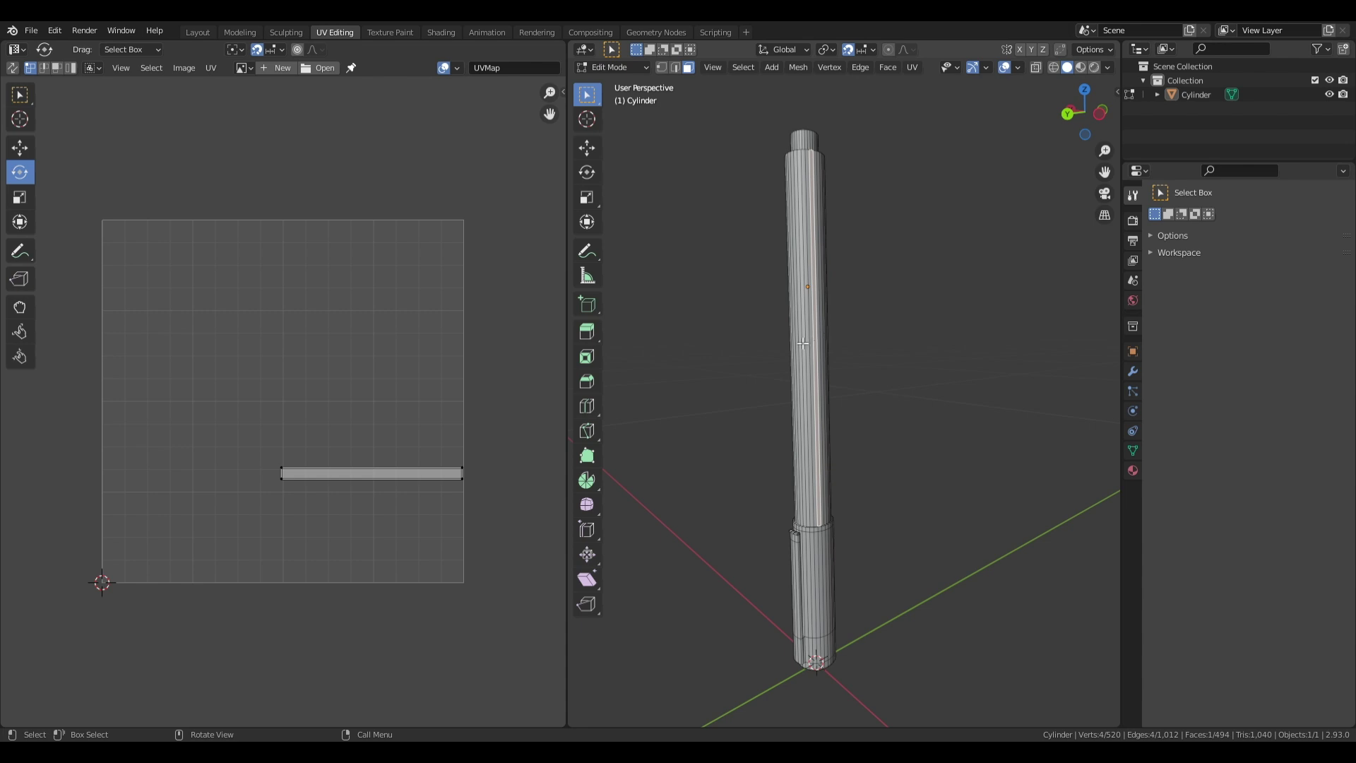
# - Box-select the barrel's faces from several sides around the pen, adding each group to the selection
pyautogui.moveTo(709, 231); pyautogui.dragTo(959, 370)
pyautogui.moveTo(968, 367); pyautogui.dragTo(715, 342, button='middle')
pyautogui.keyDown('shift'); pyautogui.moveTo(714, 342); pyautogui.dragTo(965, 374); pyautogui.keyUp('shift')
pyautogui.moveTo(965, 375); pyautogui.dragTo(751, 349, button='middle')
pyautogui.keyDown('shift'); pyautogui.moveTo(751, 350); pyautogui.dragTo(894, 371); pyautogui.keyUp('shift')
pyautogui.moveTo(993, 391); pyautogui.dragTo(747, 393, button='middle')
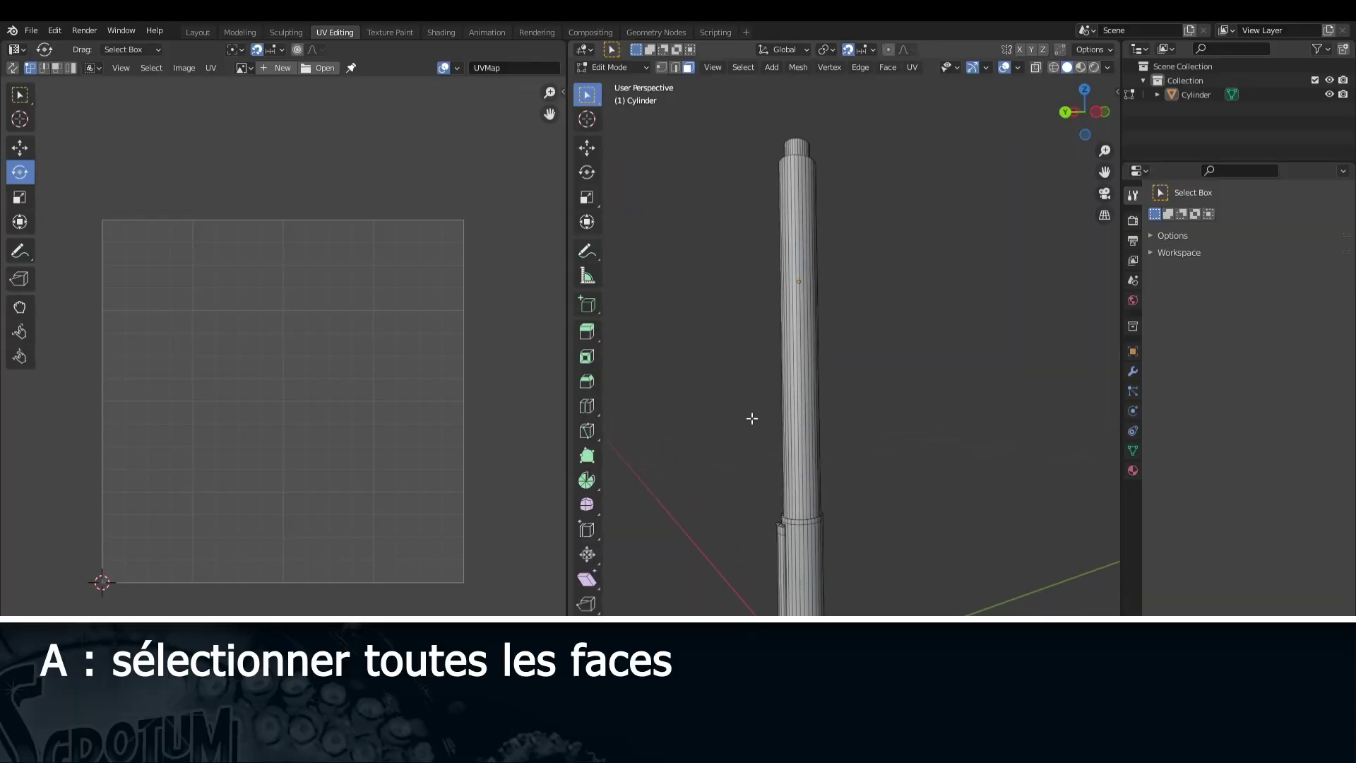
# - Select all faces, and individually the cap's end face and a barrel face, to examine their places in the UV layout
pyautogui.press('a')
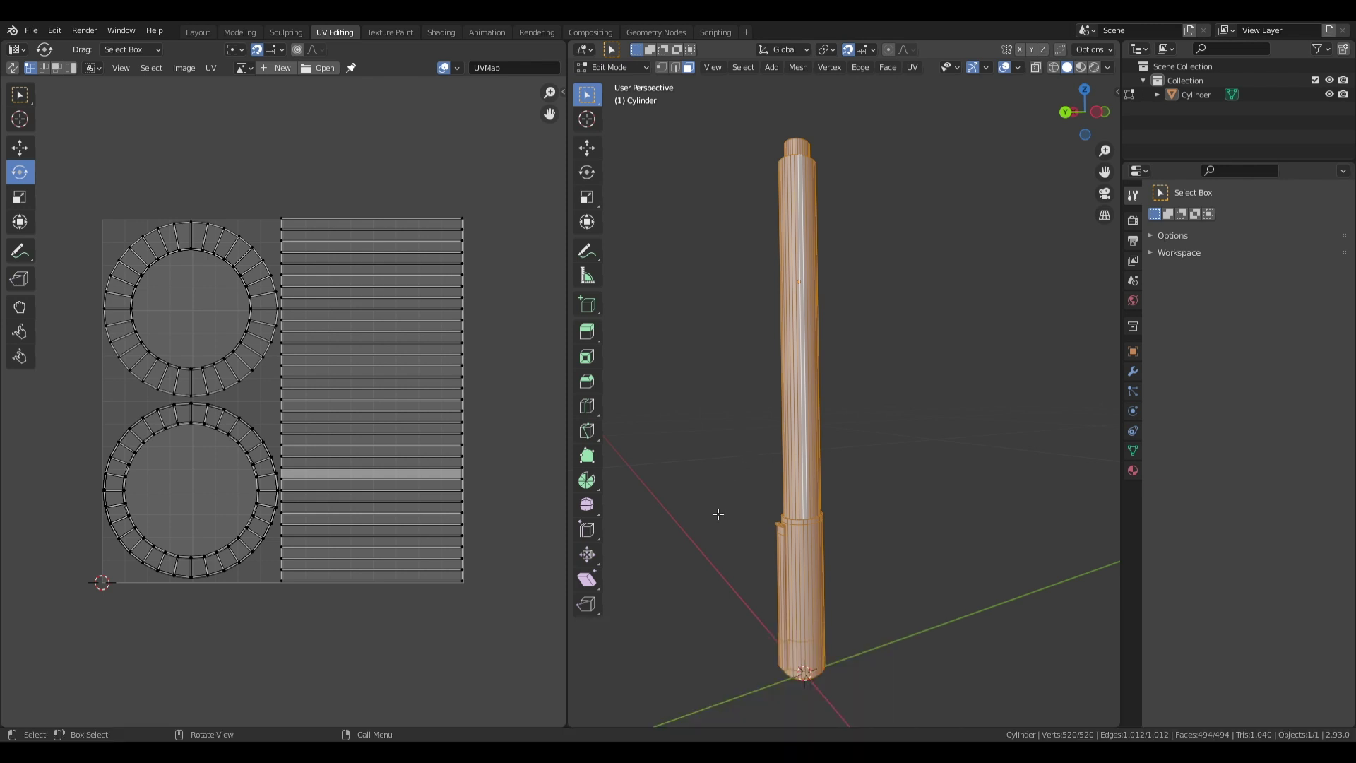
pyautogui.moveTo(712, 512); pyautogui.dragTo(716, 386, button='middle')
pyautogui.click(766, 427)
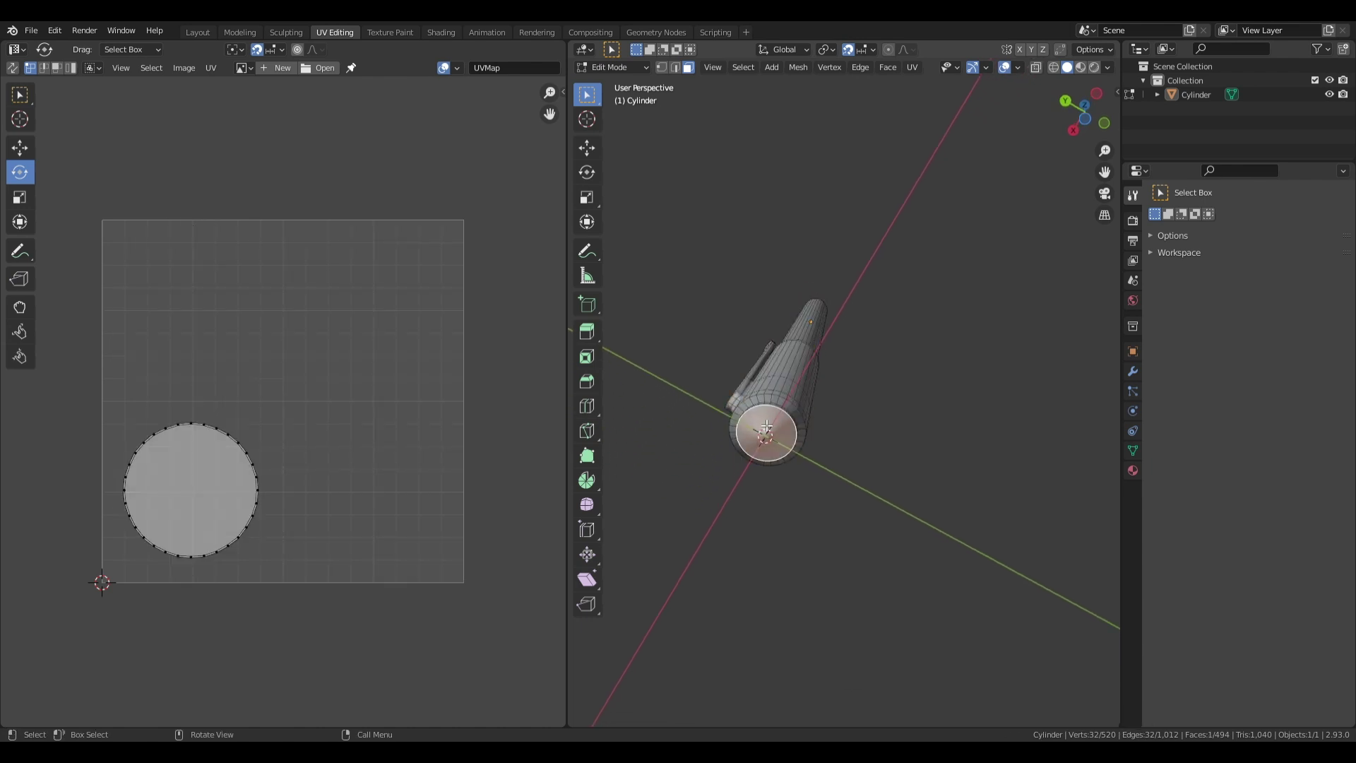
pyautogui.click(807, 339)
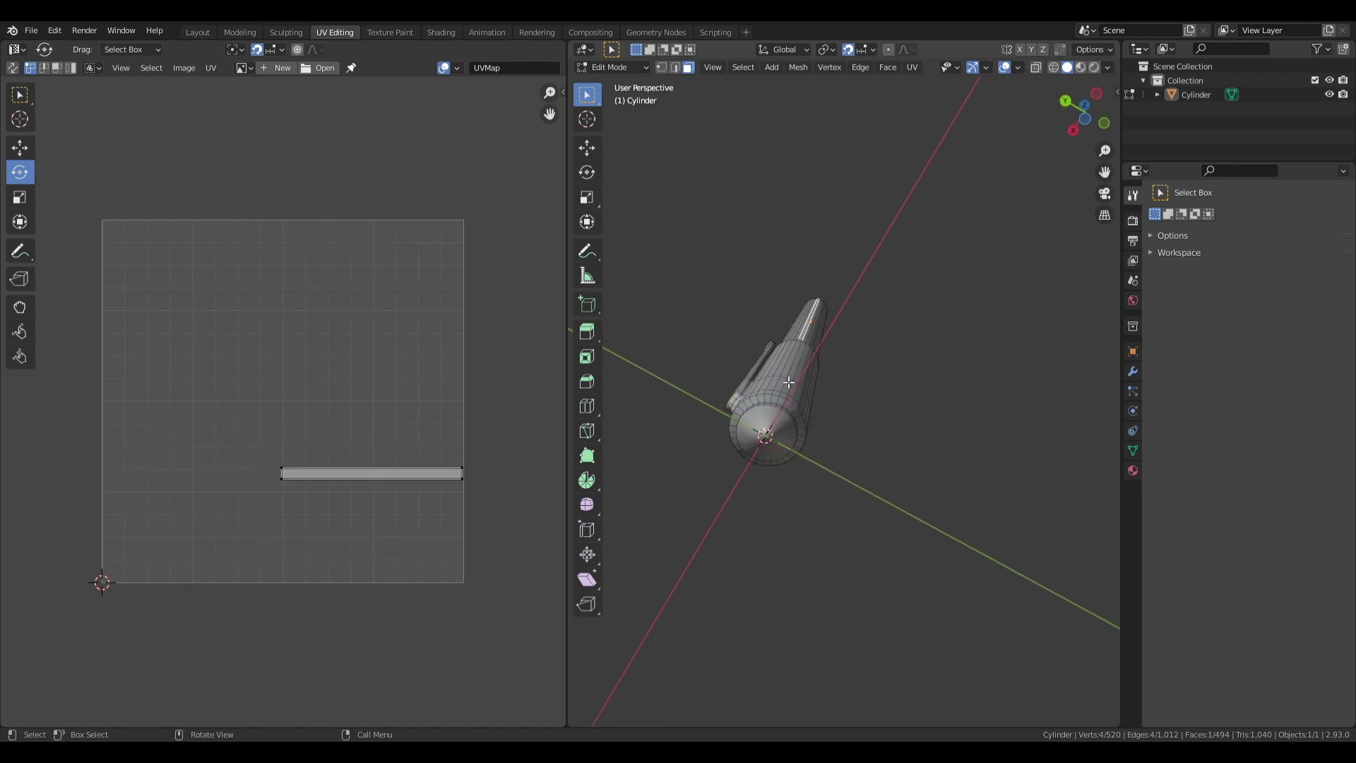
pyautogui.click(770, 423)
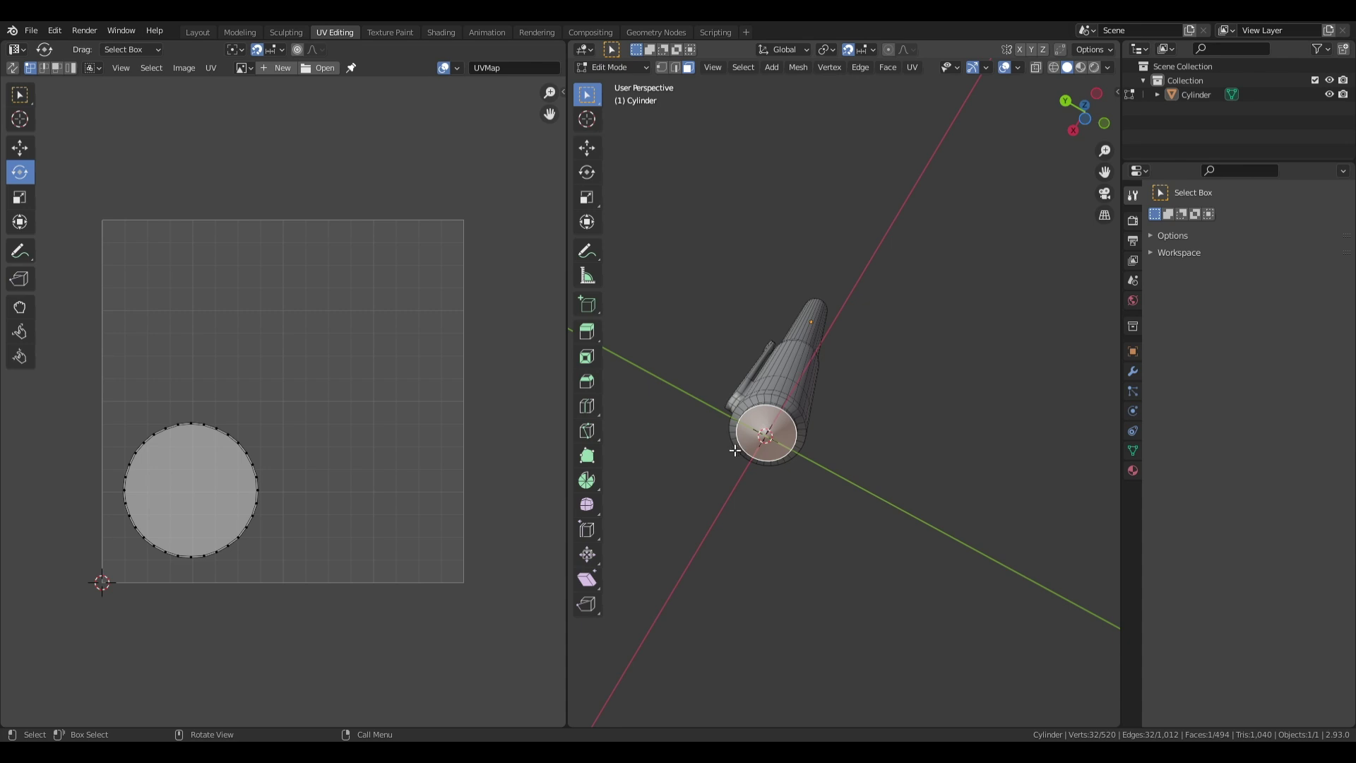
# - Select all the pen's faces and open the UV commands, and open the file commands
pyautogui.press('a')
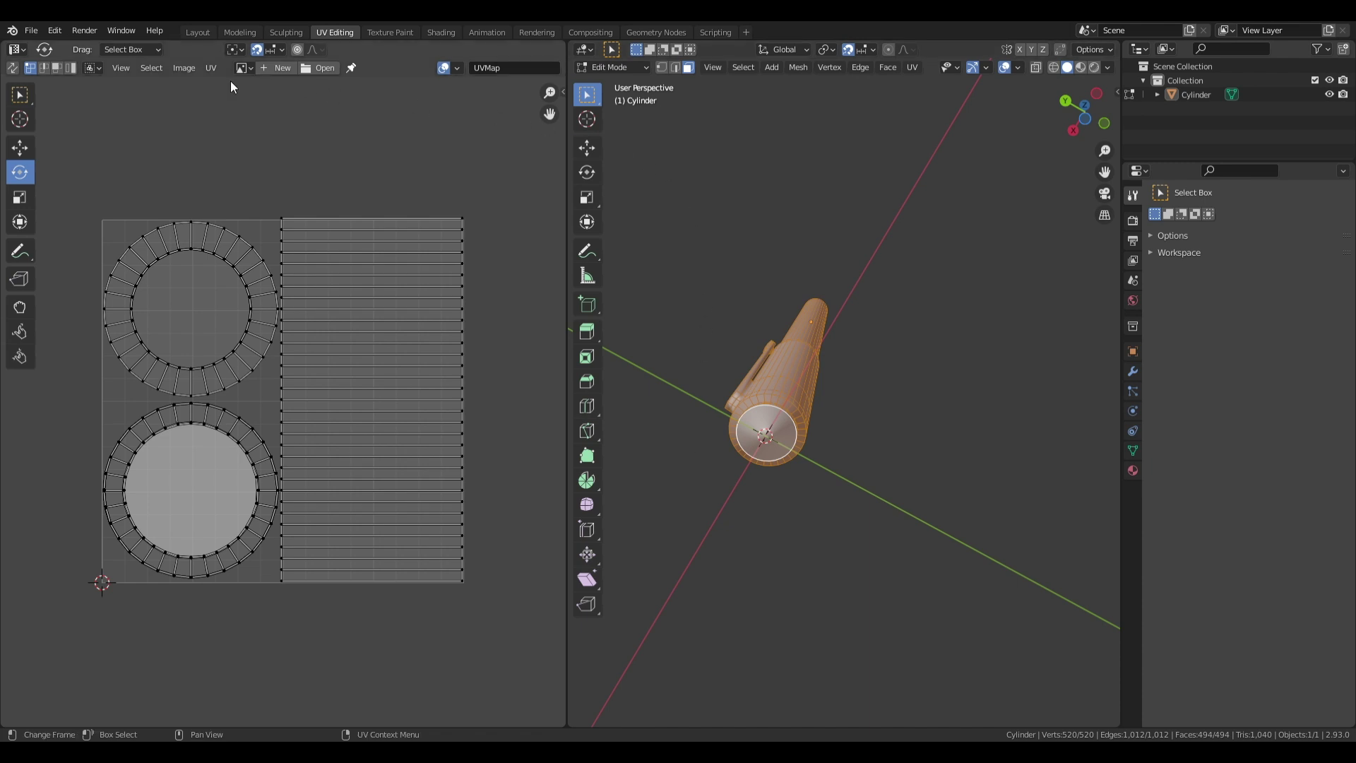
pyautogui.click(211, 68)
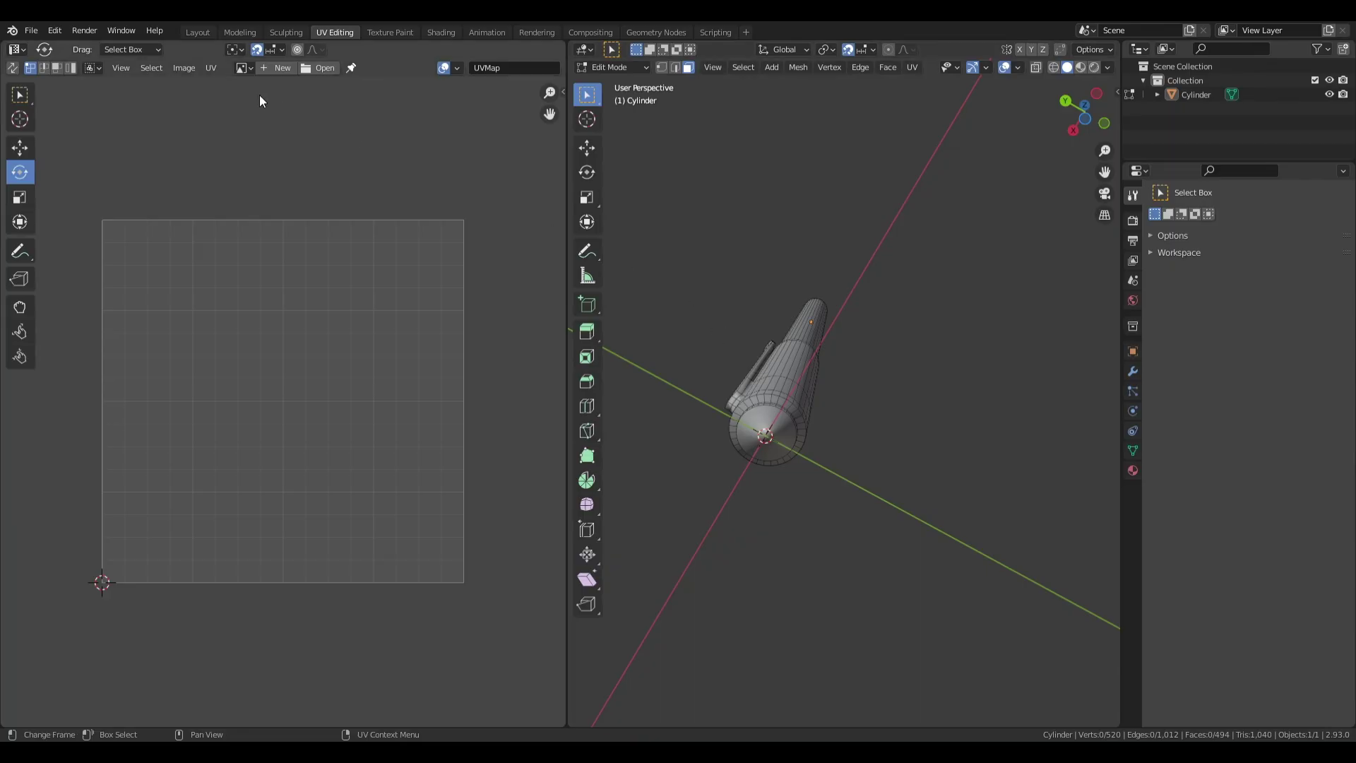
pyautogui.click(39, 30)
pyautogui.moveTo(56, 235)
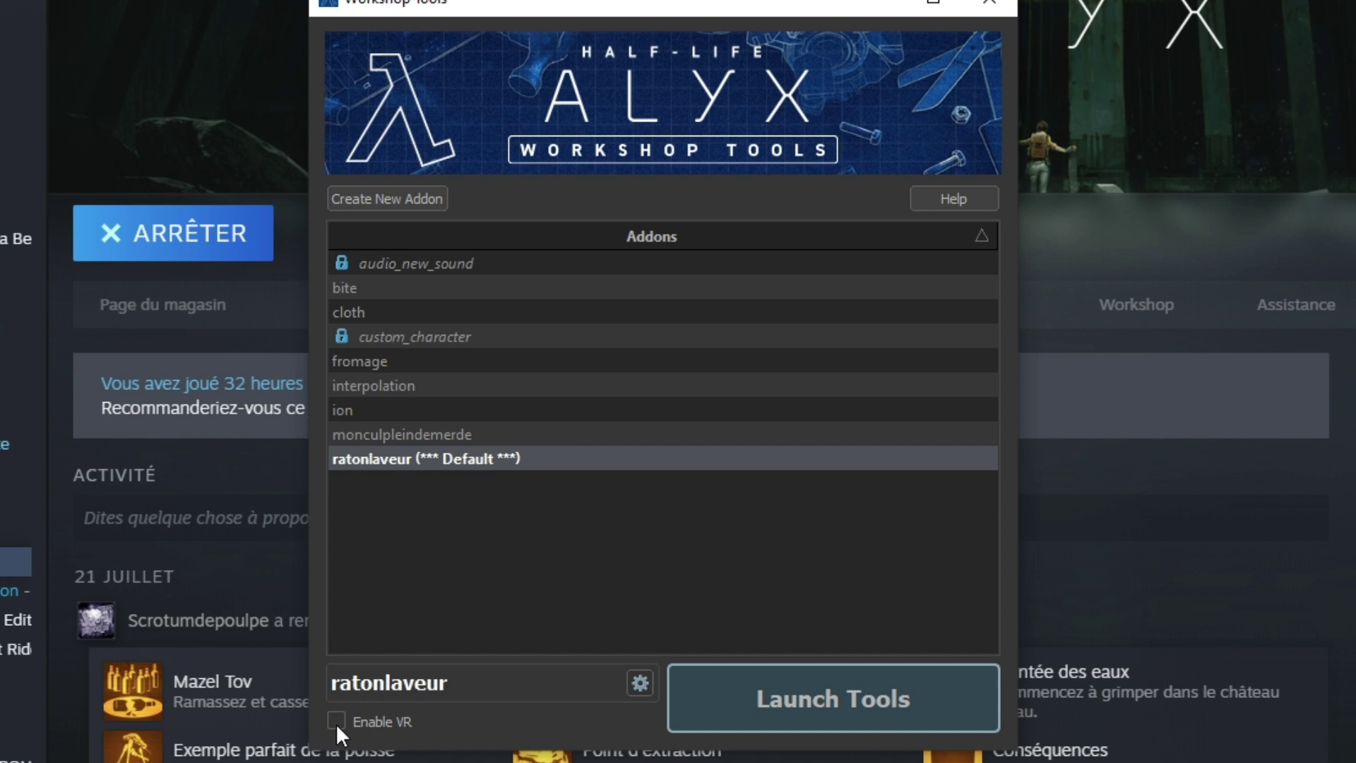
# - Create a new addon named StyloTropCool in the Half-Life: Alyx Workshop Tools and launch the tools
pyautogui.click(395, 197)
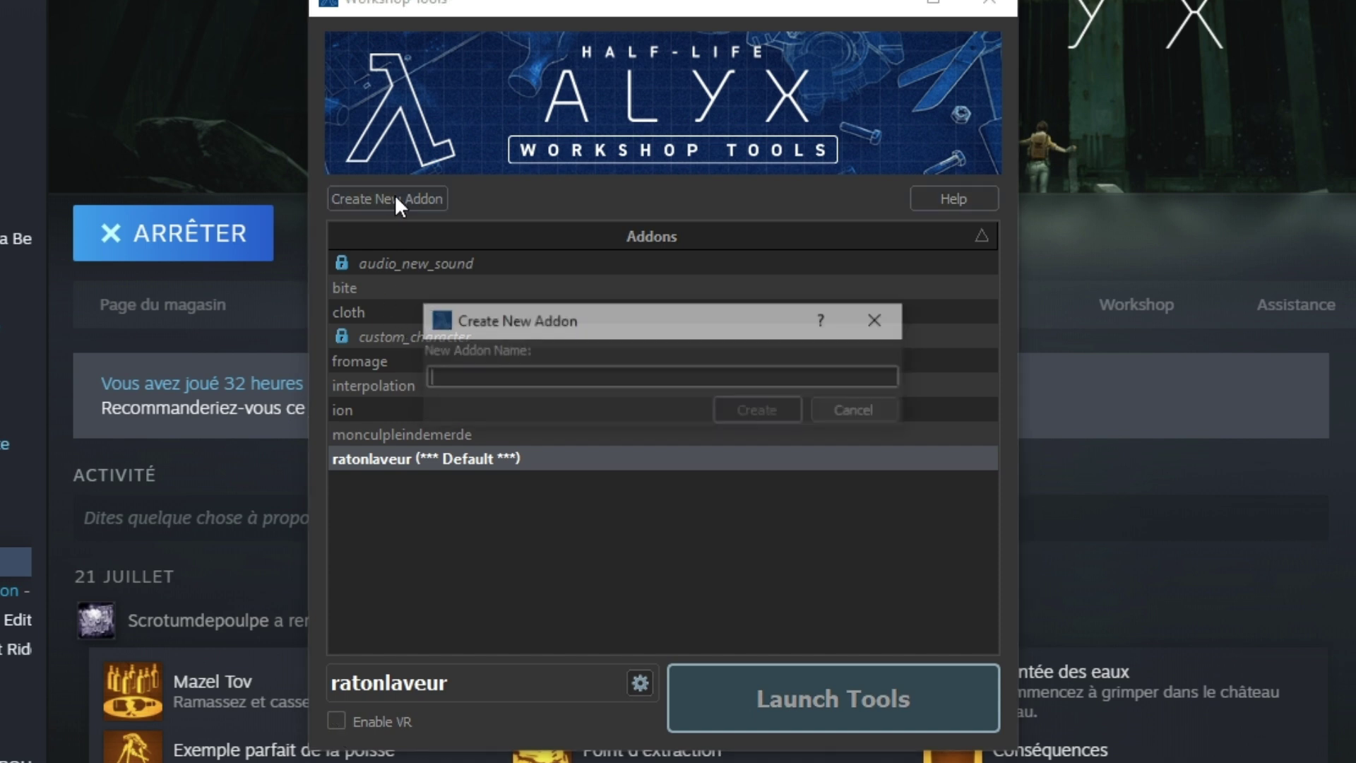
pyautogui.write('Styl')
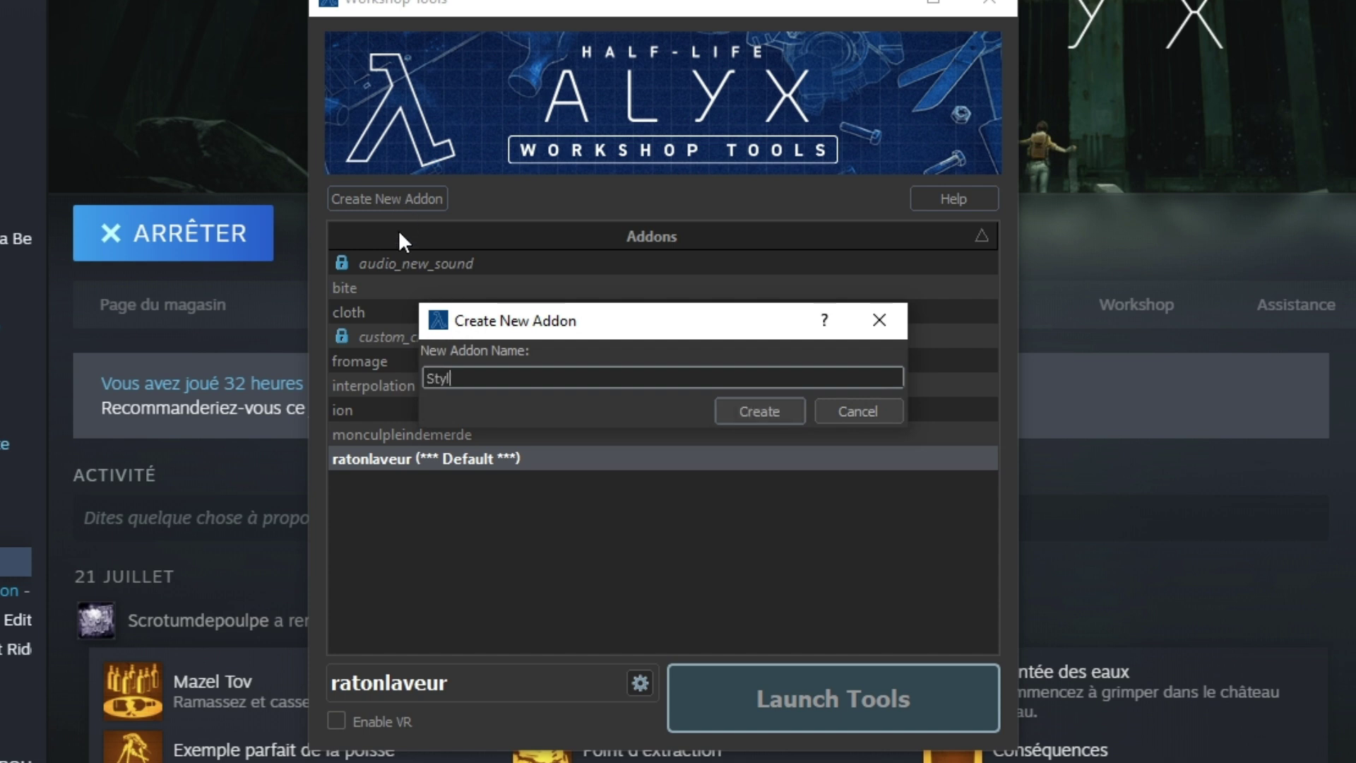
pyautogui.write('oTropCool')
pyautogui.click(755, 411)
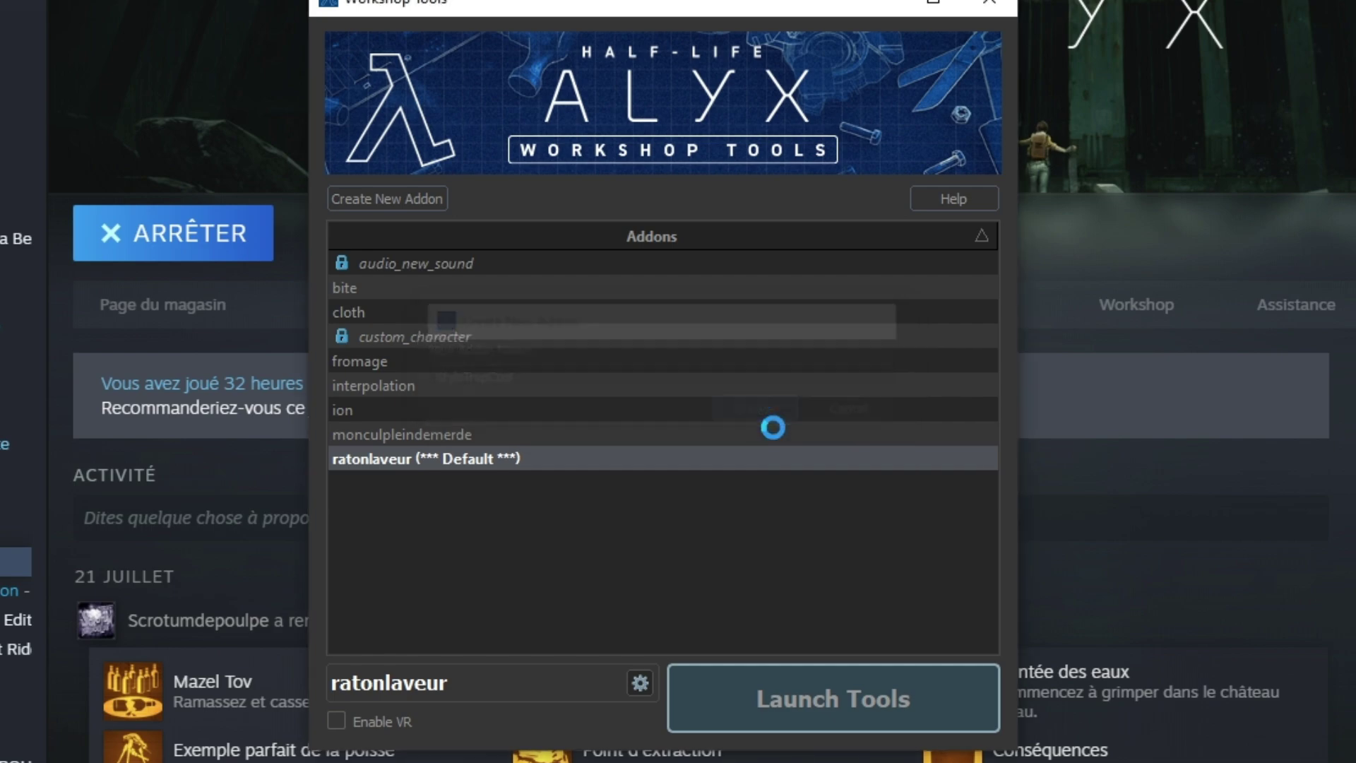
pyautogui.click(831, 706)
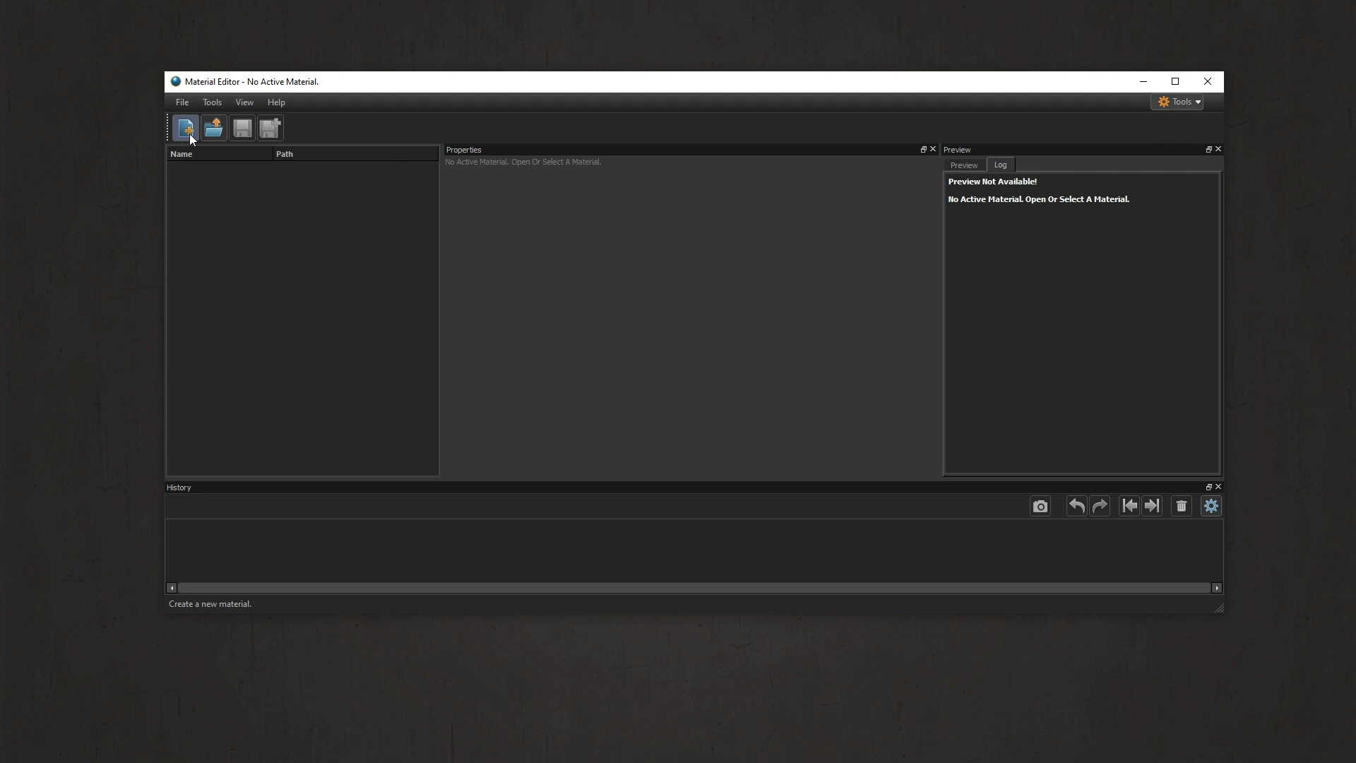
# - Create a new material in the Material Editor and save it as mat_stylo in the stylotropcool addon folder
pyautogui.click(190, 133)
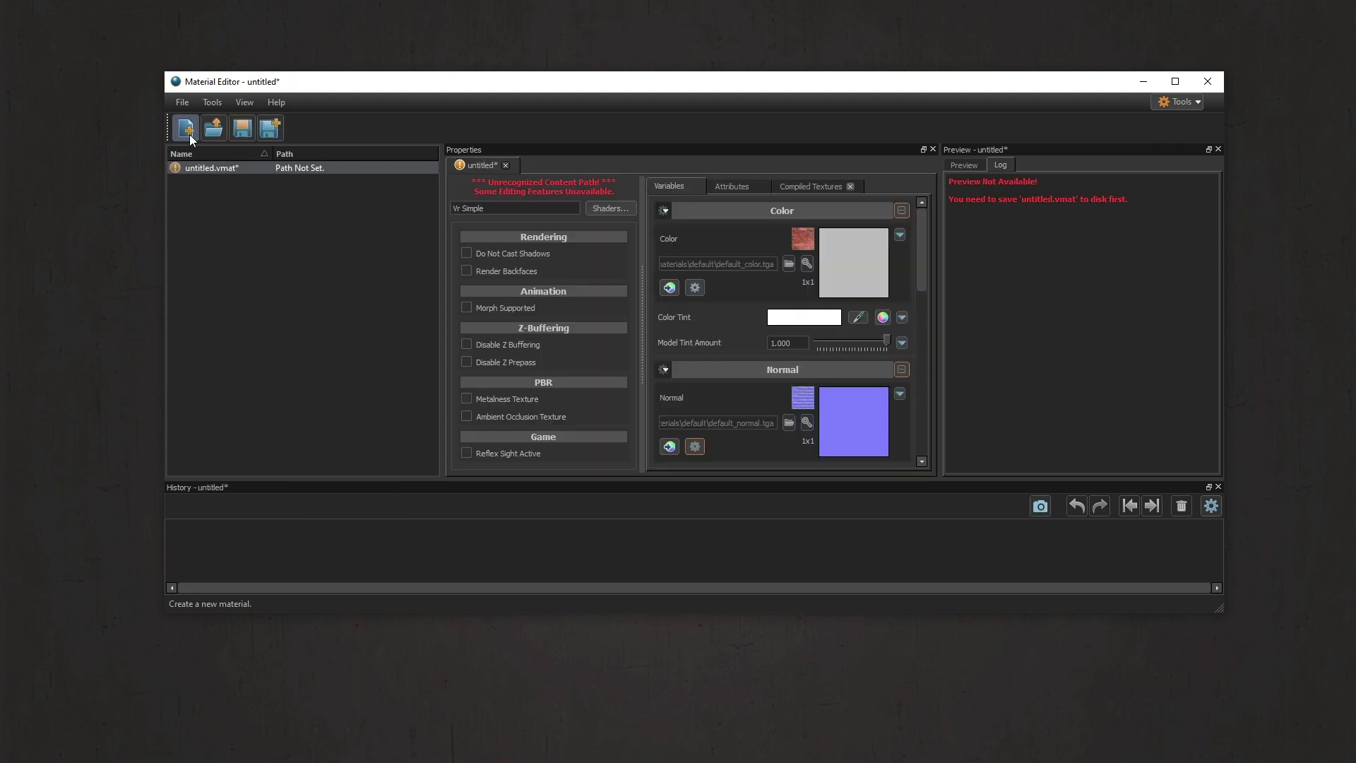
pyautogui.click(240, 136)
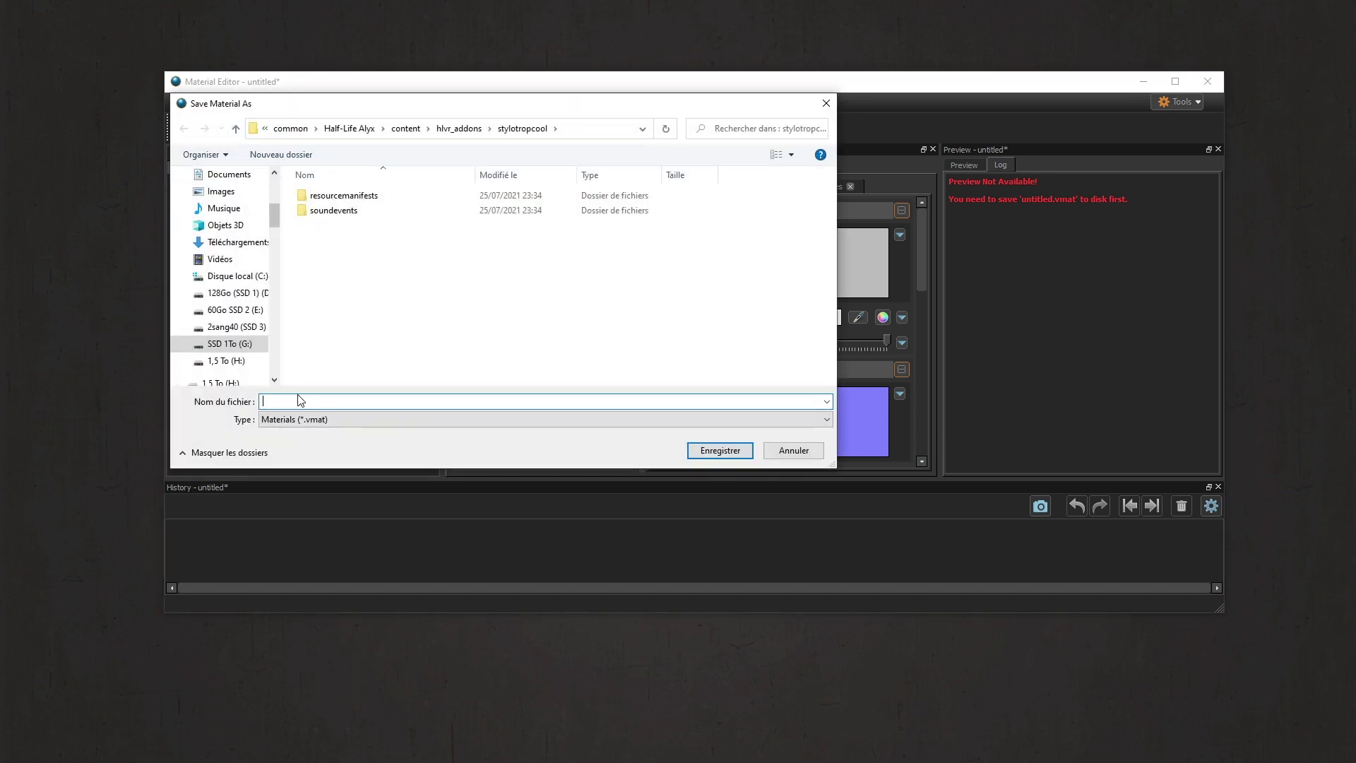
pyautogui.write('mat_stylo')
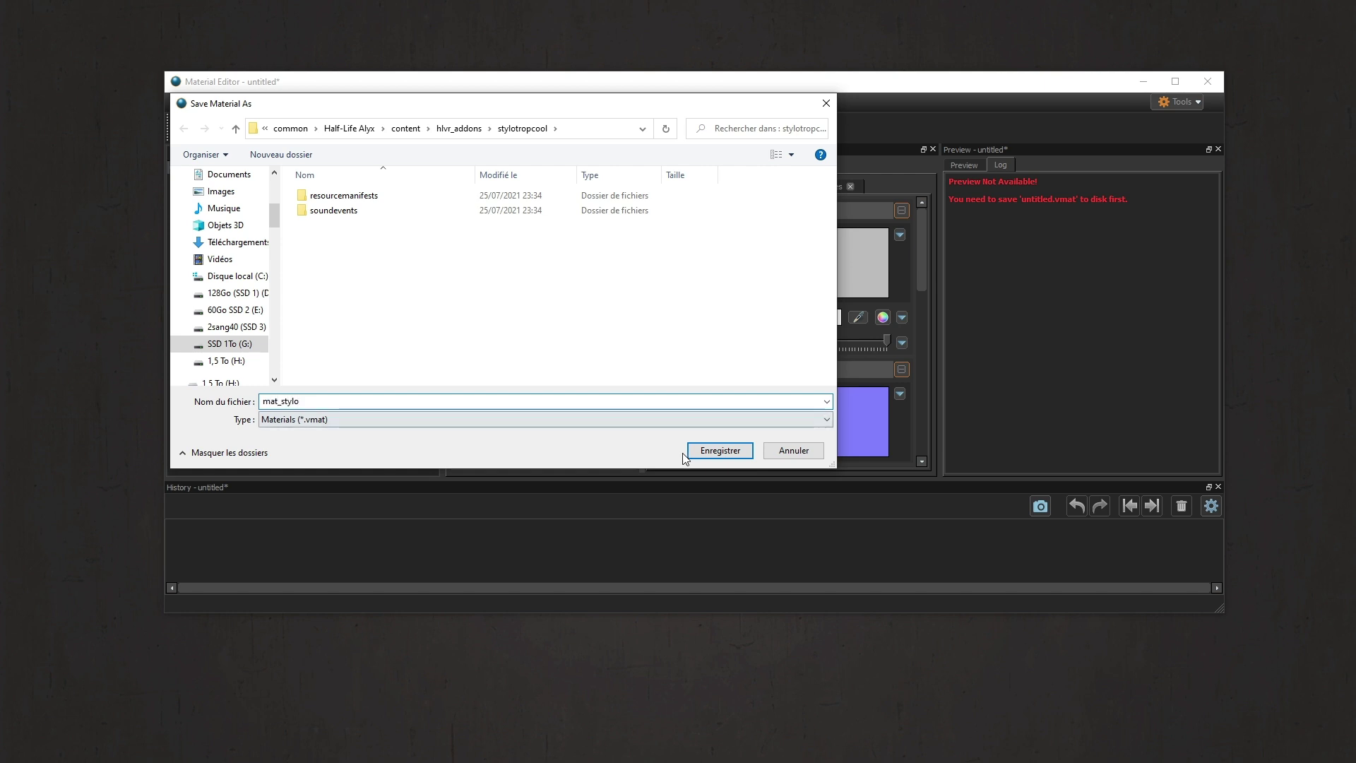
pyautogui.click(720, 451)
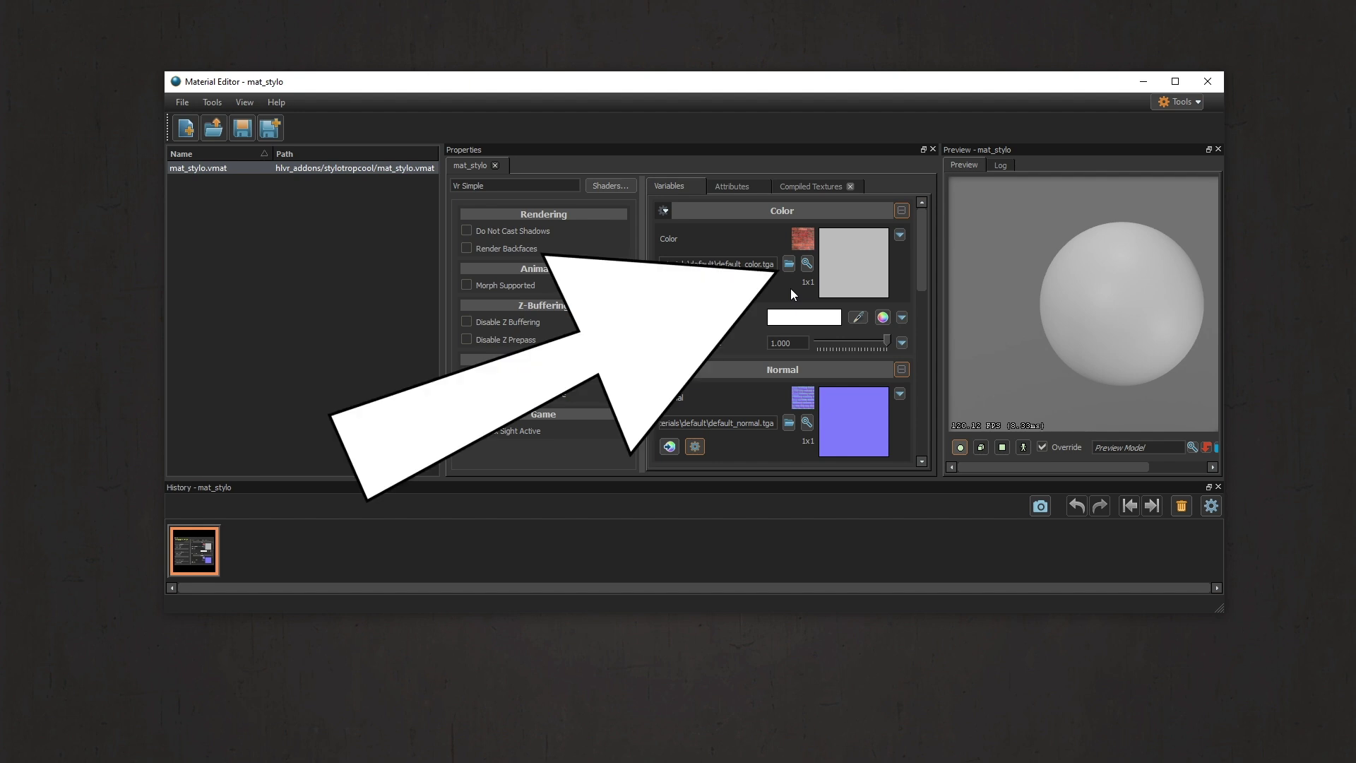
# - Assign Stylo_color.png as the color texture of the mat_stylo material and save the material
pyautogui.click(789, 265)
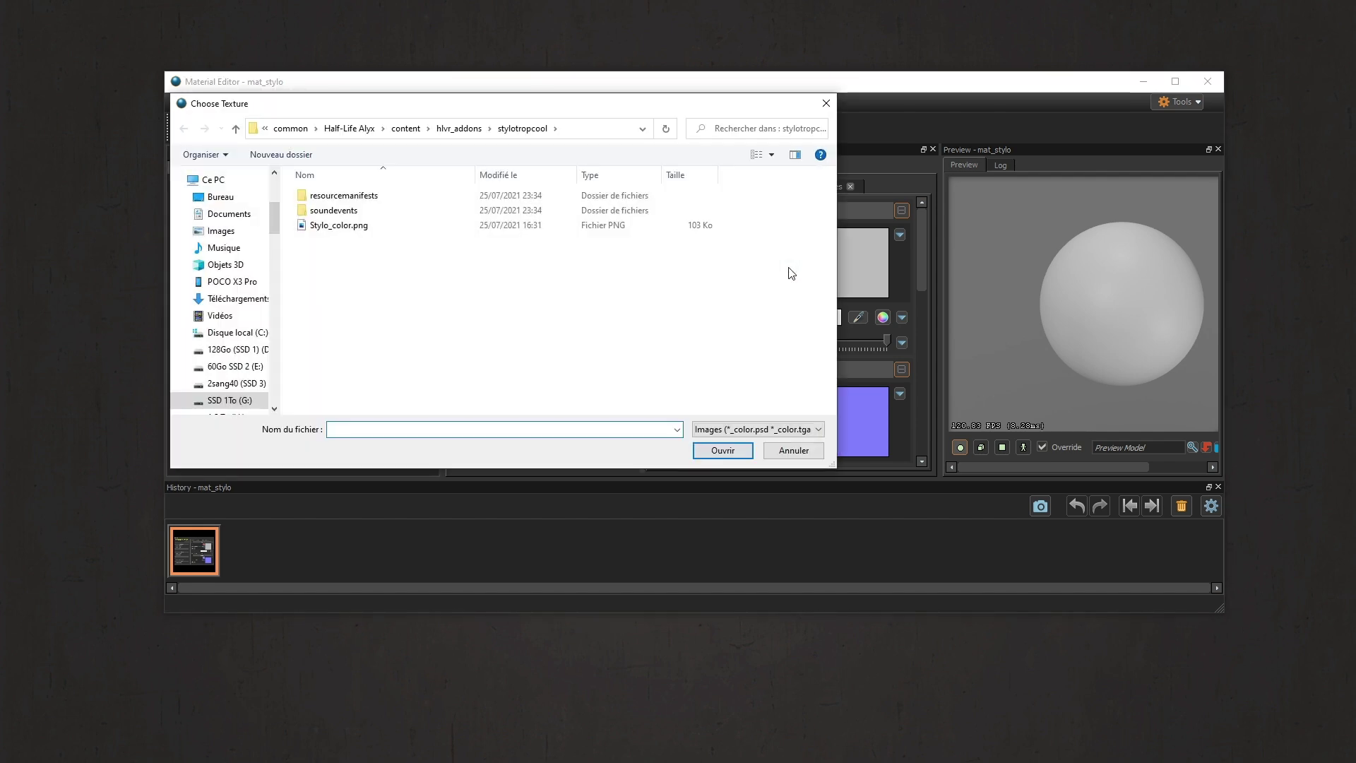
pyautogui.click(348, 226)
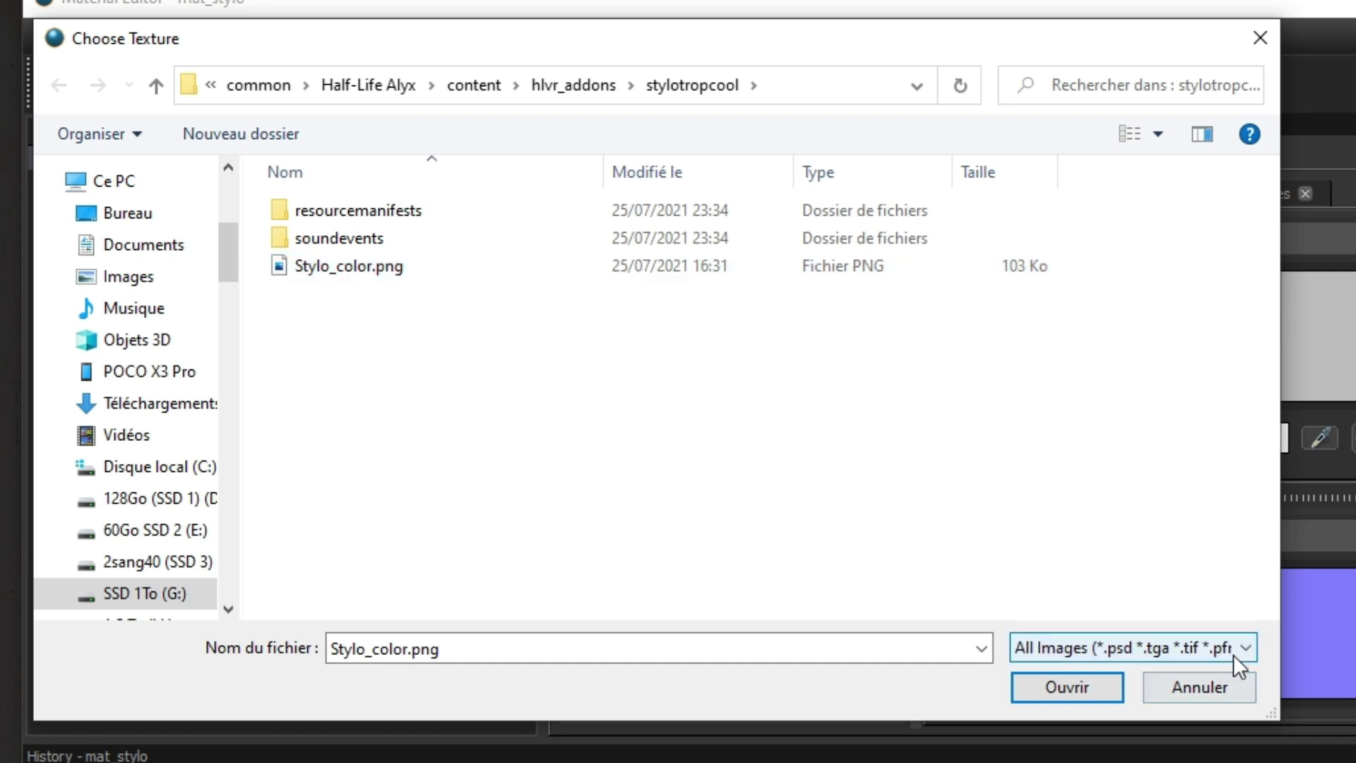
pyautogui.click(1239, 650)
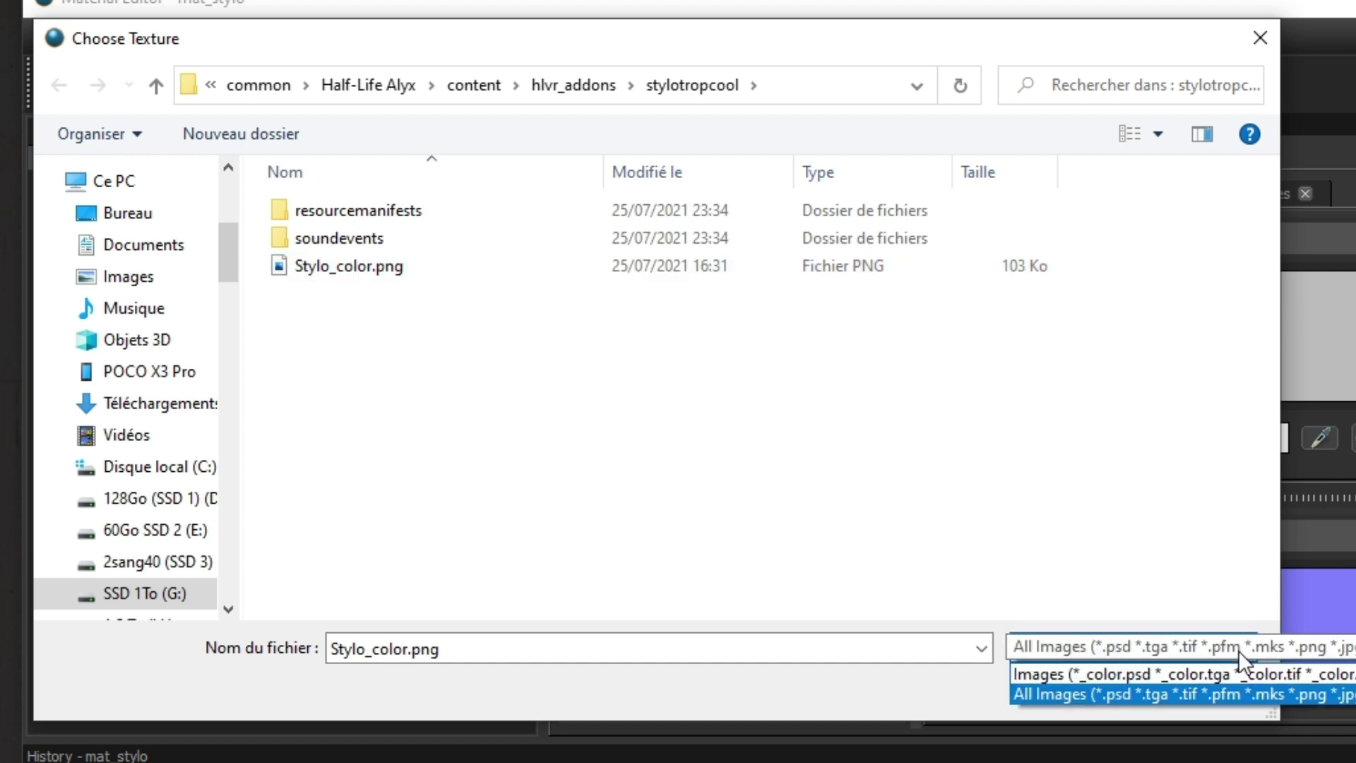
pyautogui.click(1174, 678)
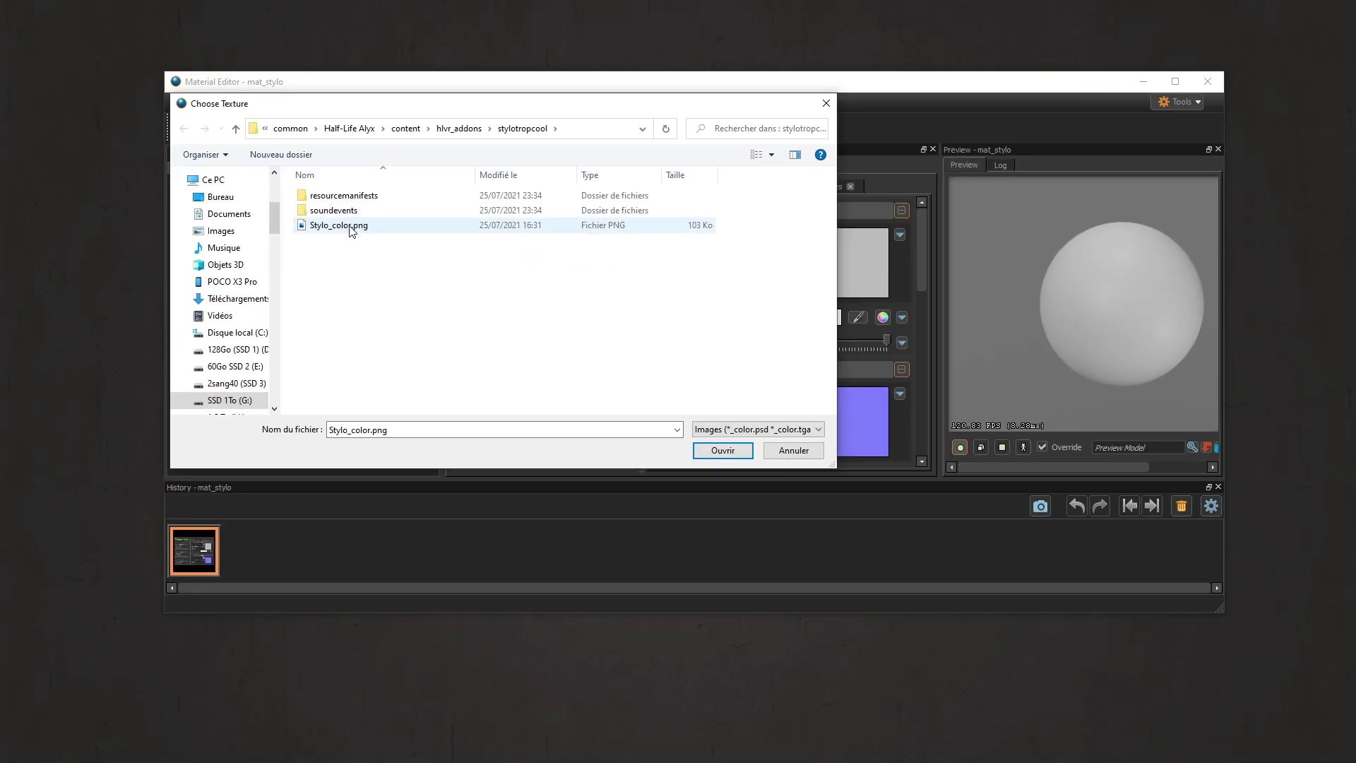
pyautogui.click(351, 226)
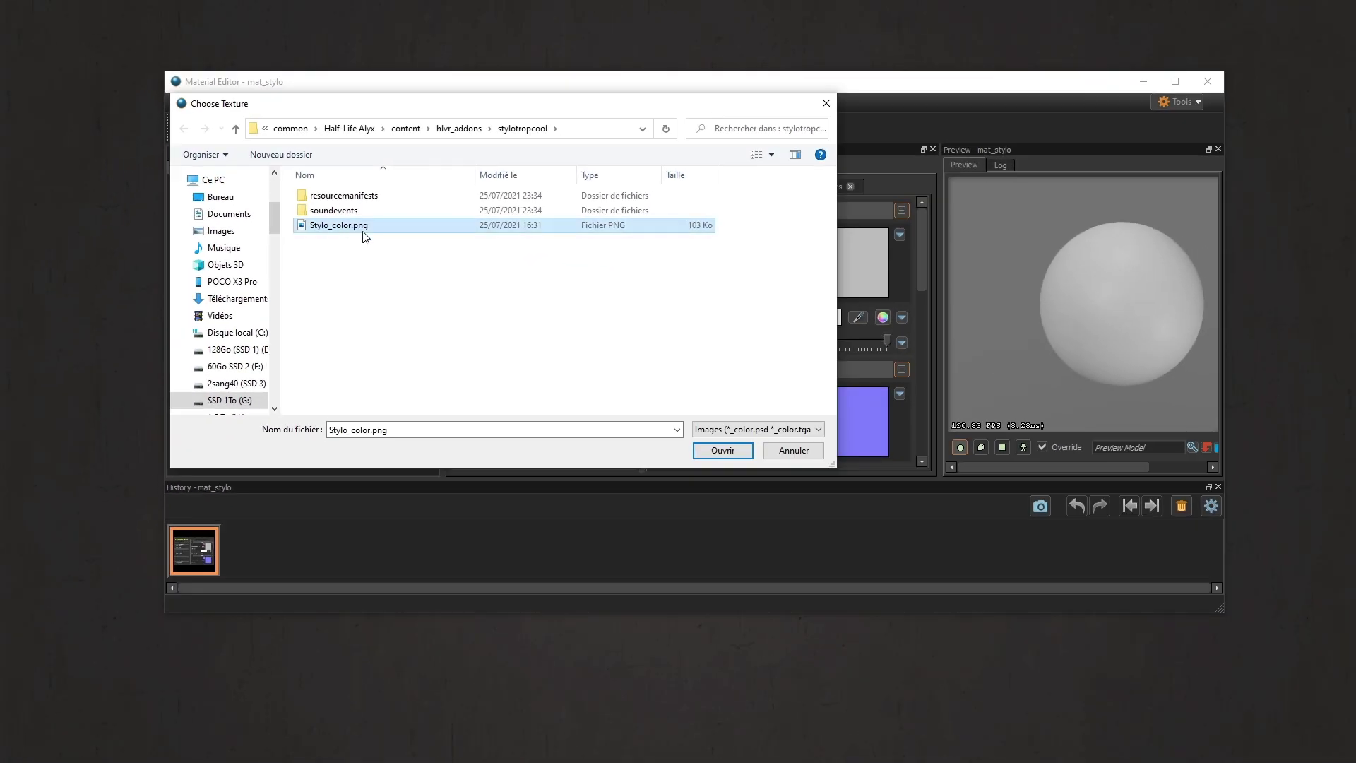
pyautogui.click(723, 451)
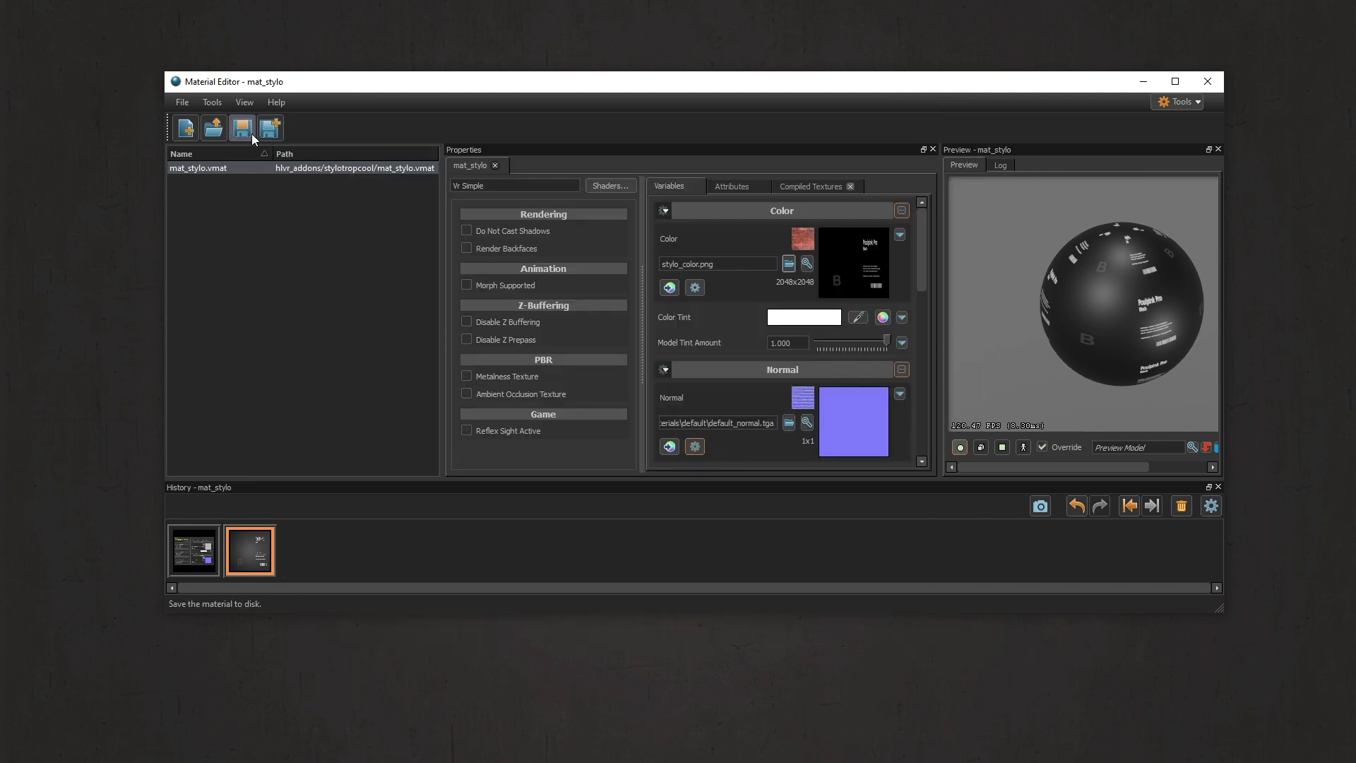
pyautogui.click(252, 134)
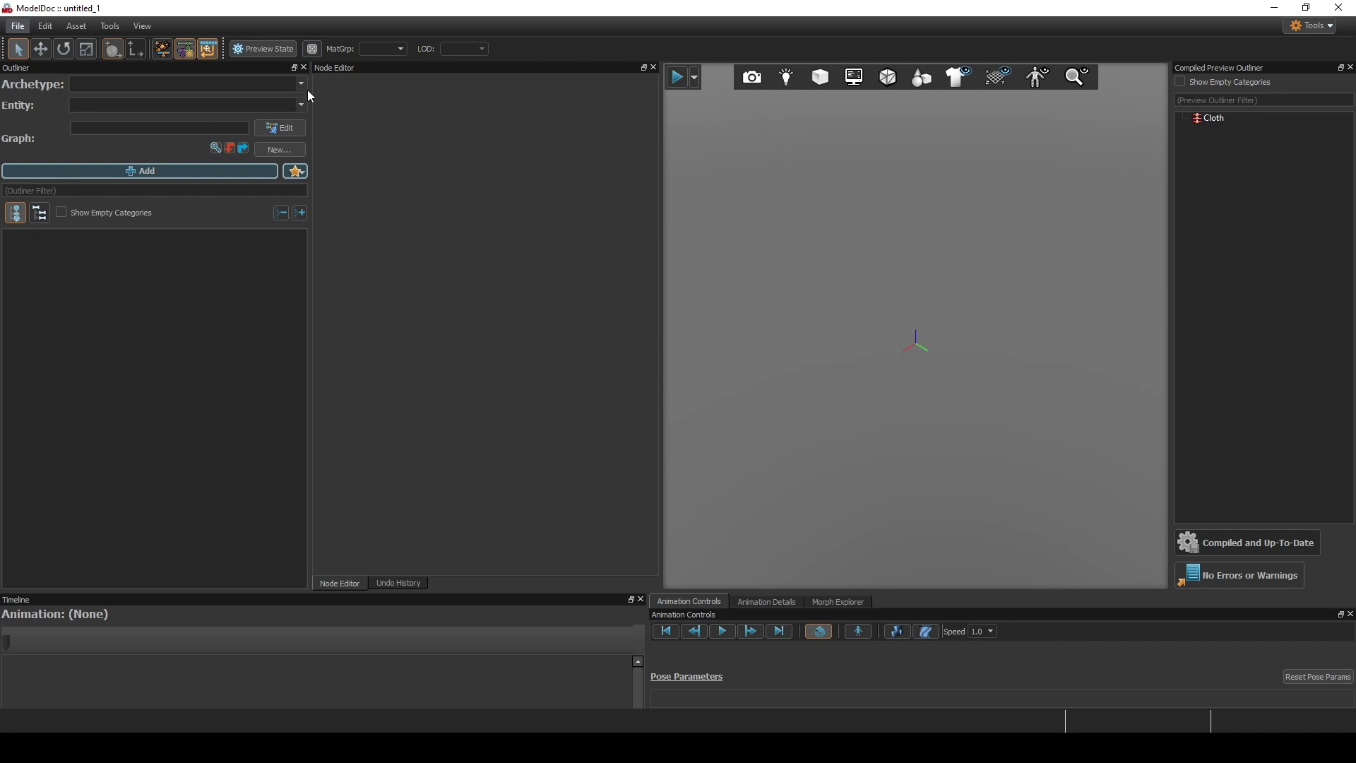
# - In ModelDoc, set the model's archetype to Physics Prop and add a RenderMeshFile node using stylo.fbx
pyautogui.click(302, 85)
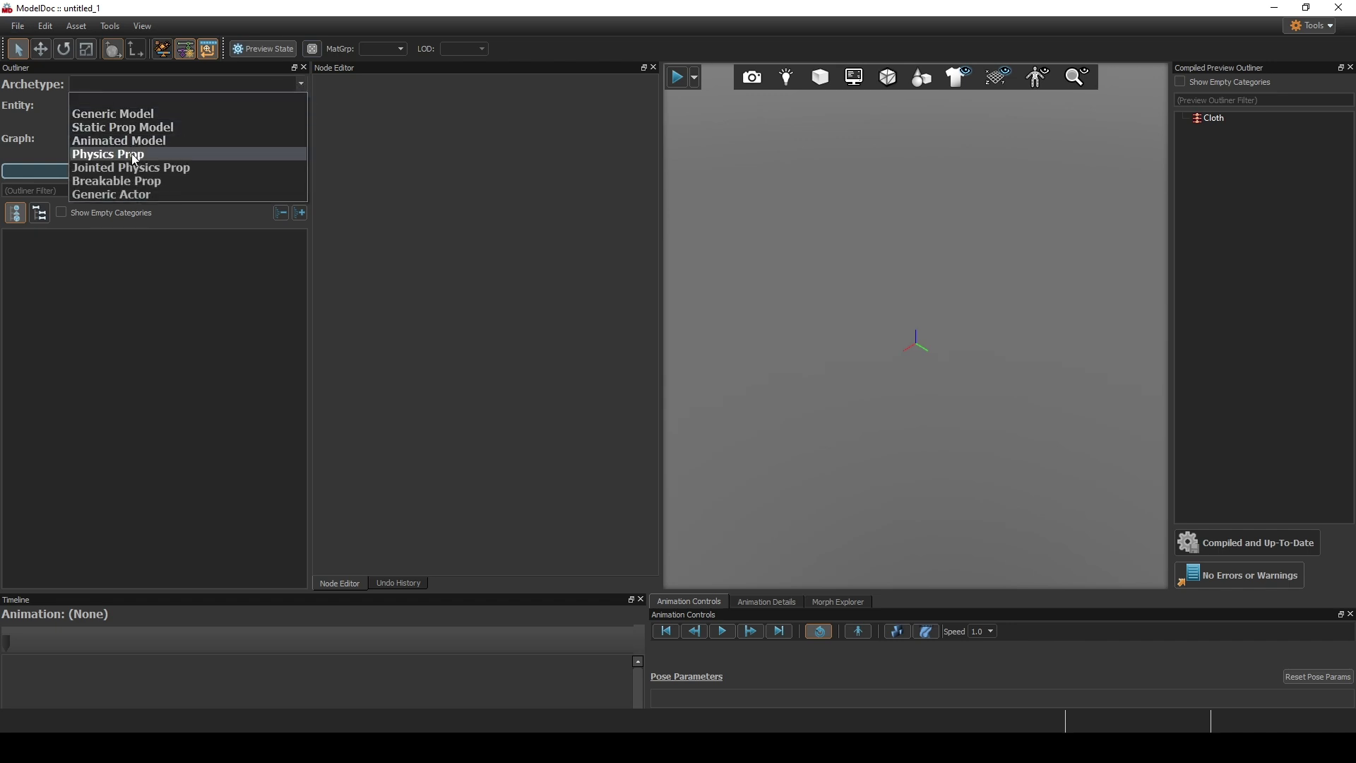
pyautogui.click(135, 155)
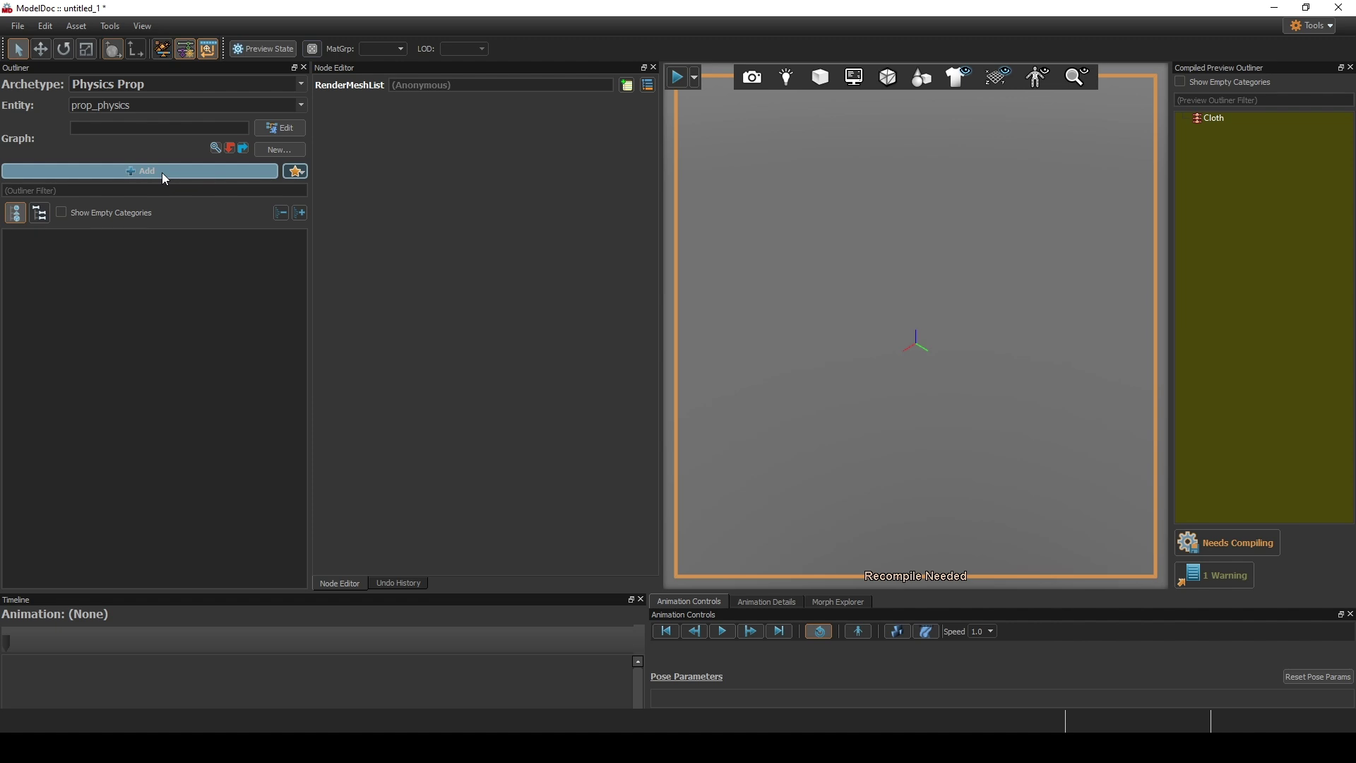
pyautogui.click(162, 173)
pyautogui.write('rend')
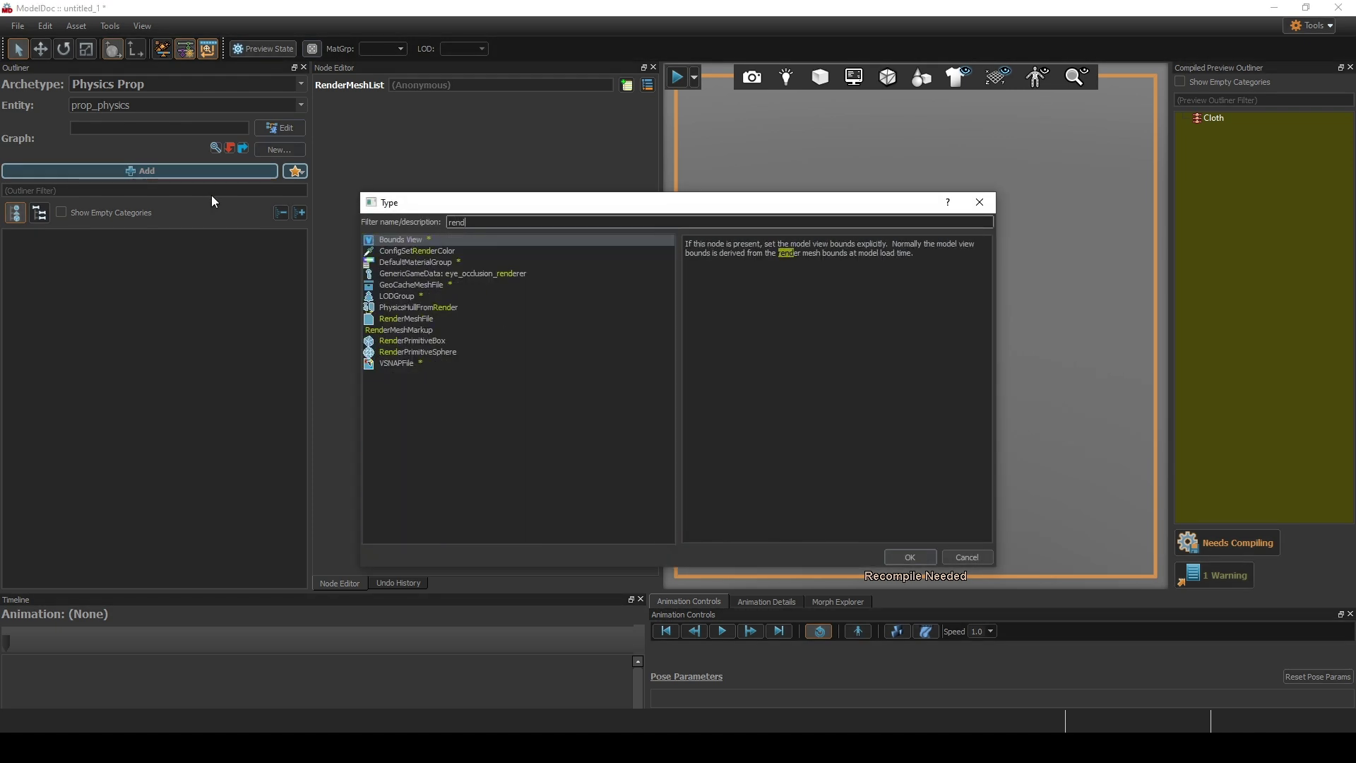
pyautogui.write('ermesh')
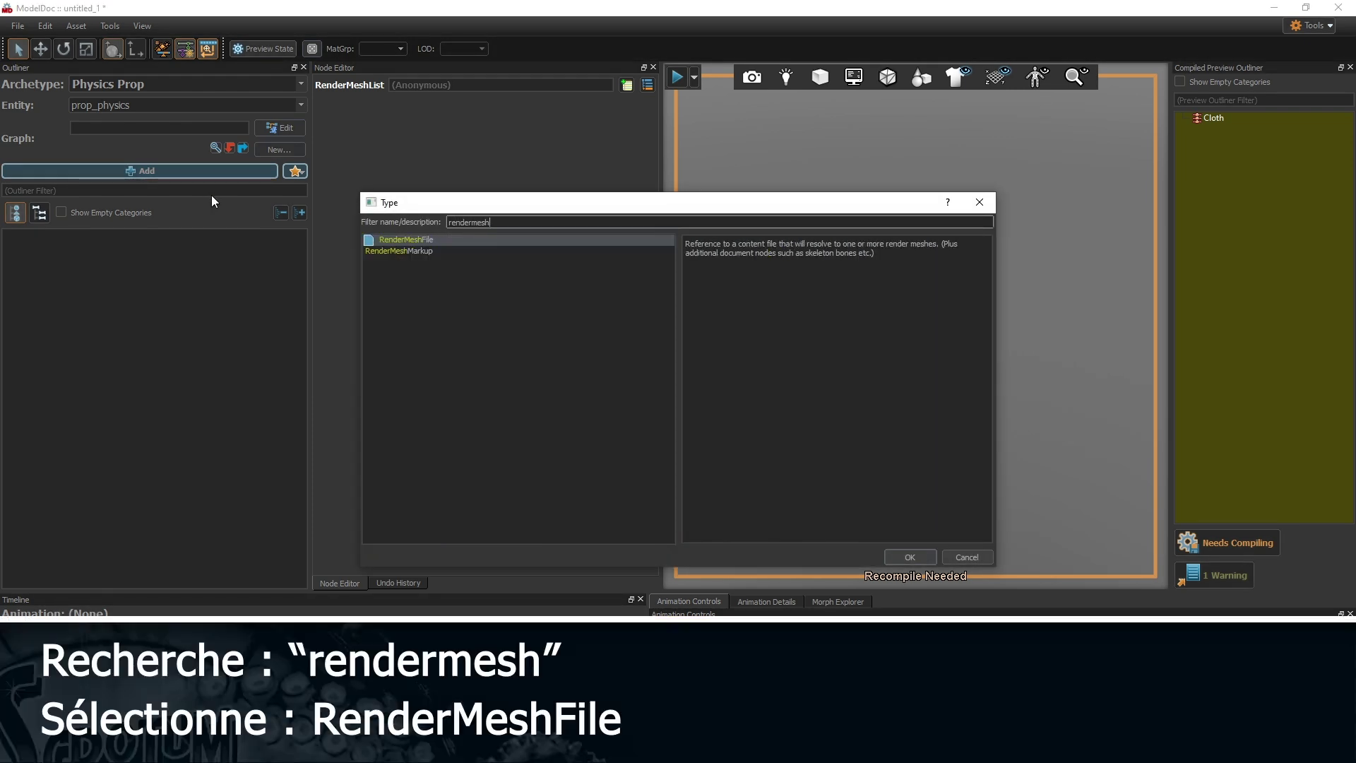
pyautogui.doubleClick(444, 241)
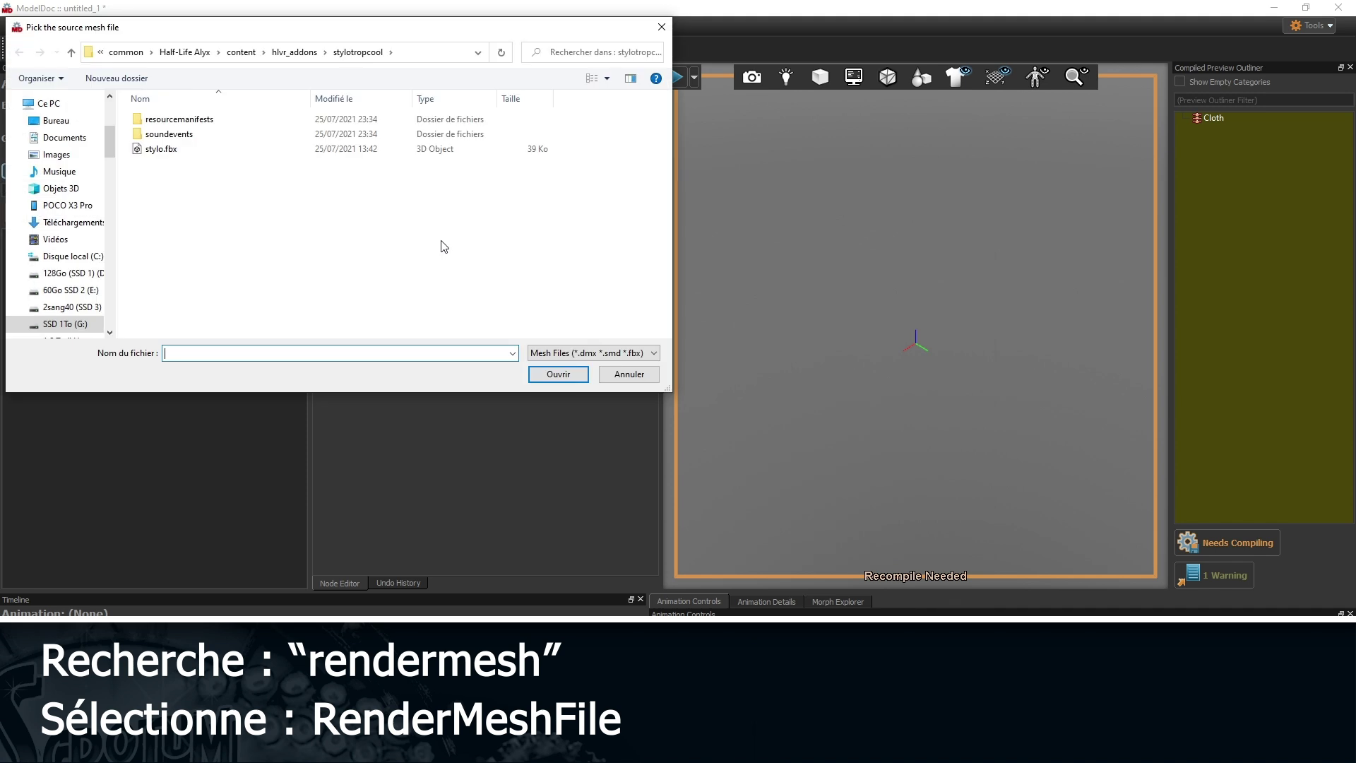
pyautogui.click(168, 151)
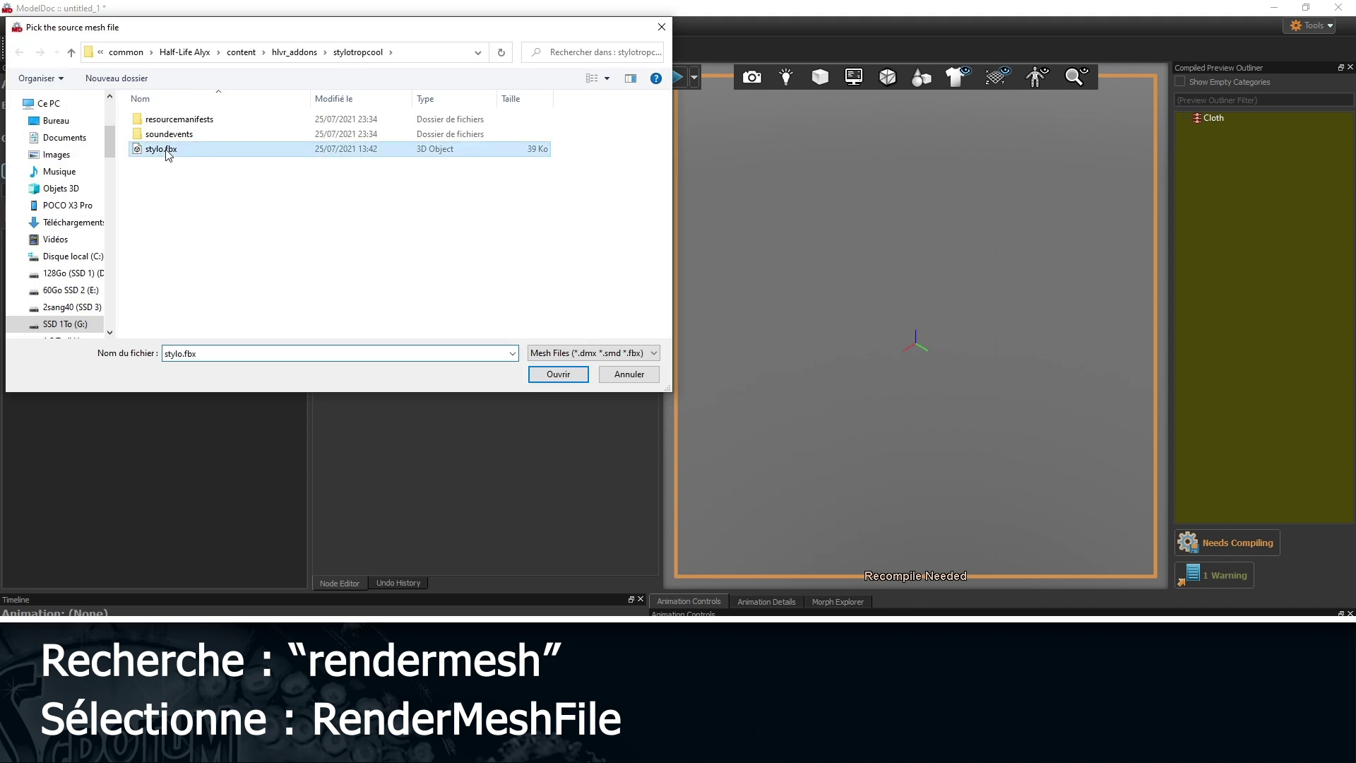
pyautogui.click(576, 374)
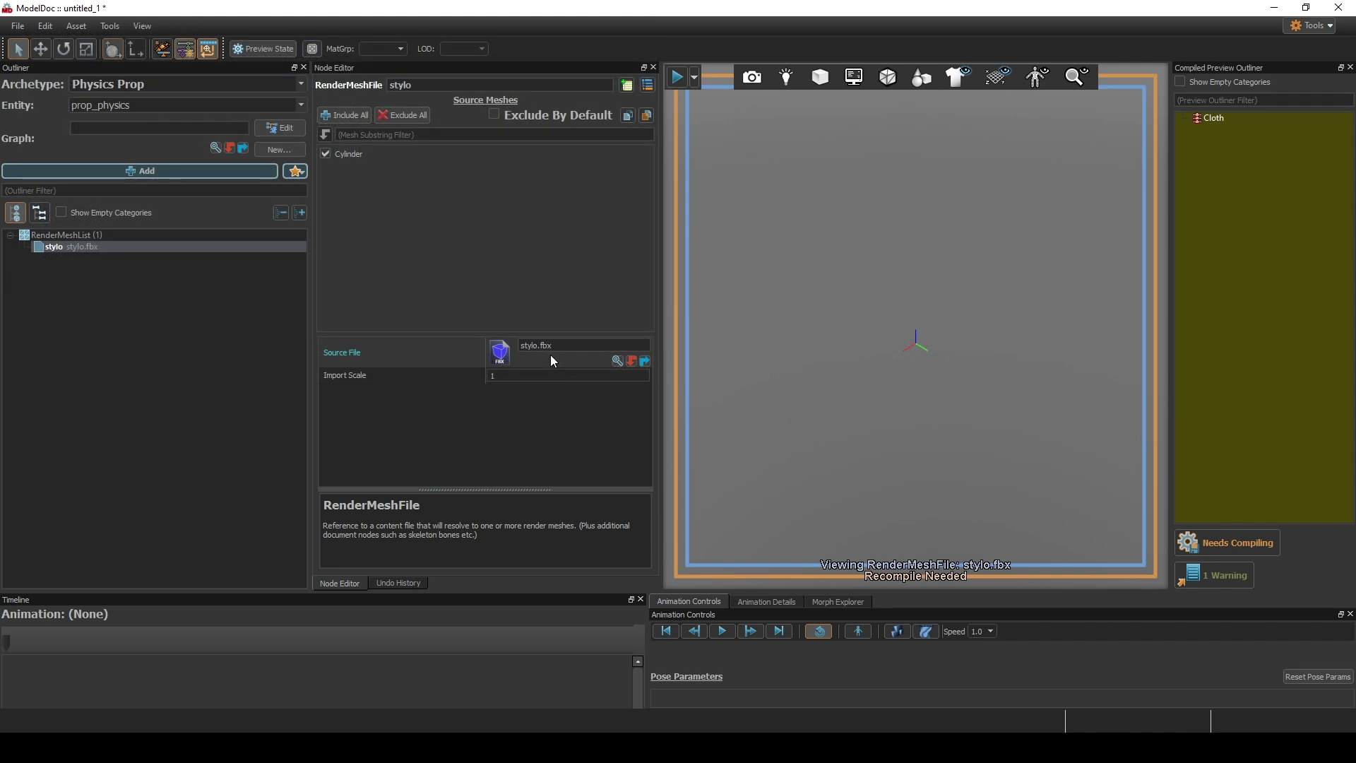
# - Compile the model, saving it as stylo.vmdl in the stylotropcool addon folder
pyautogui.click(1224, 543)
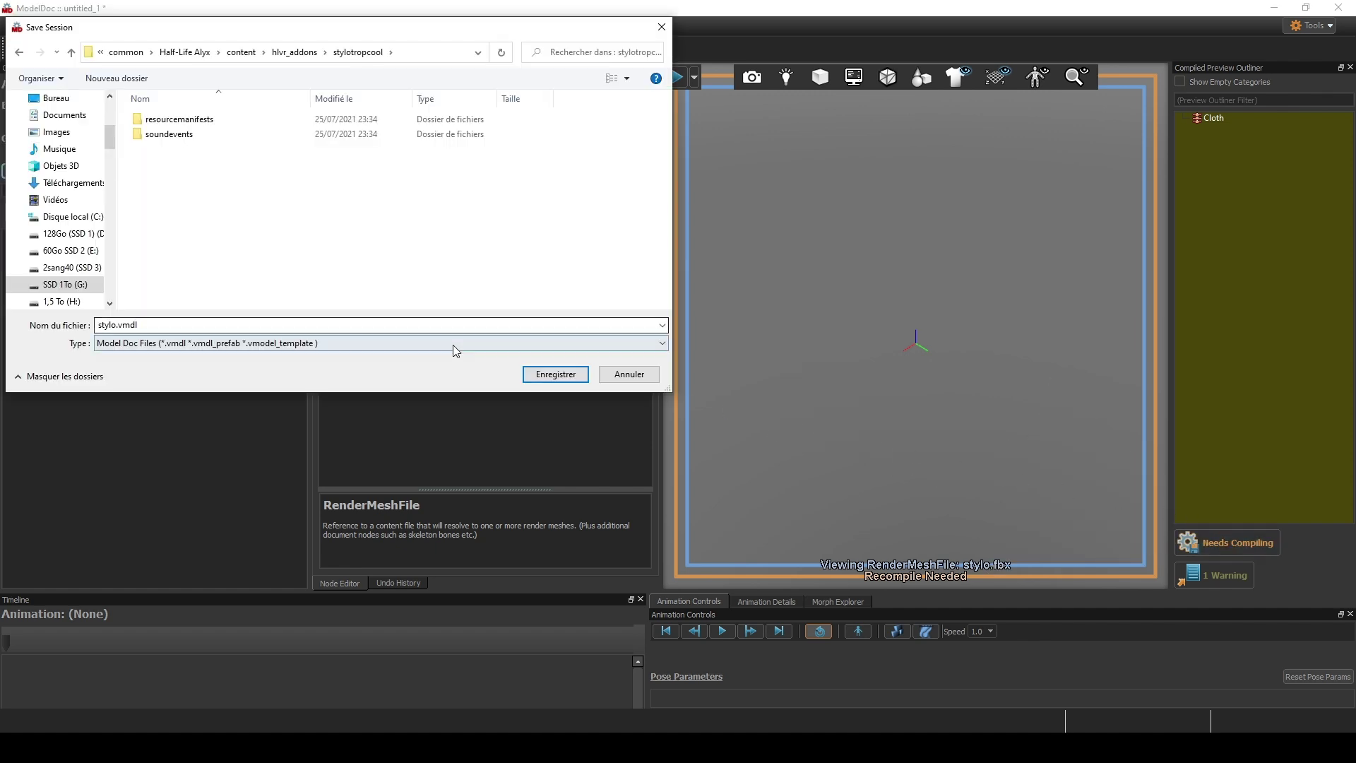
pyautogui.click(576, 380)
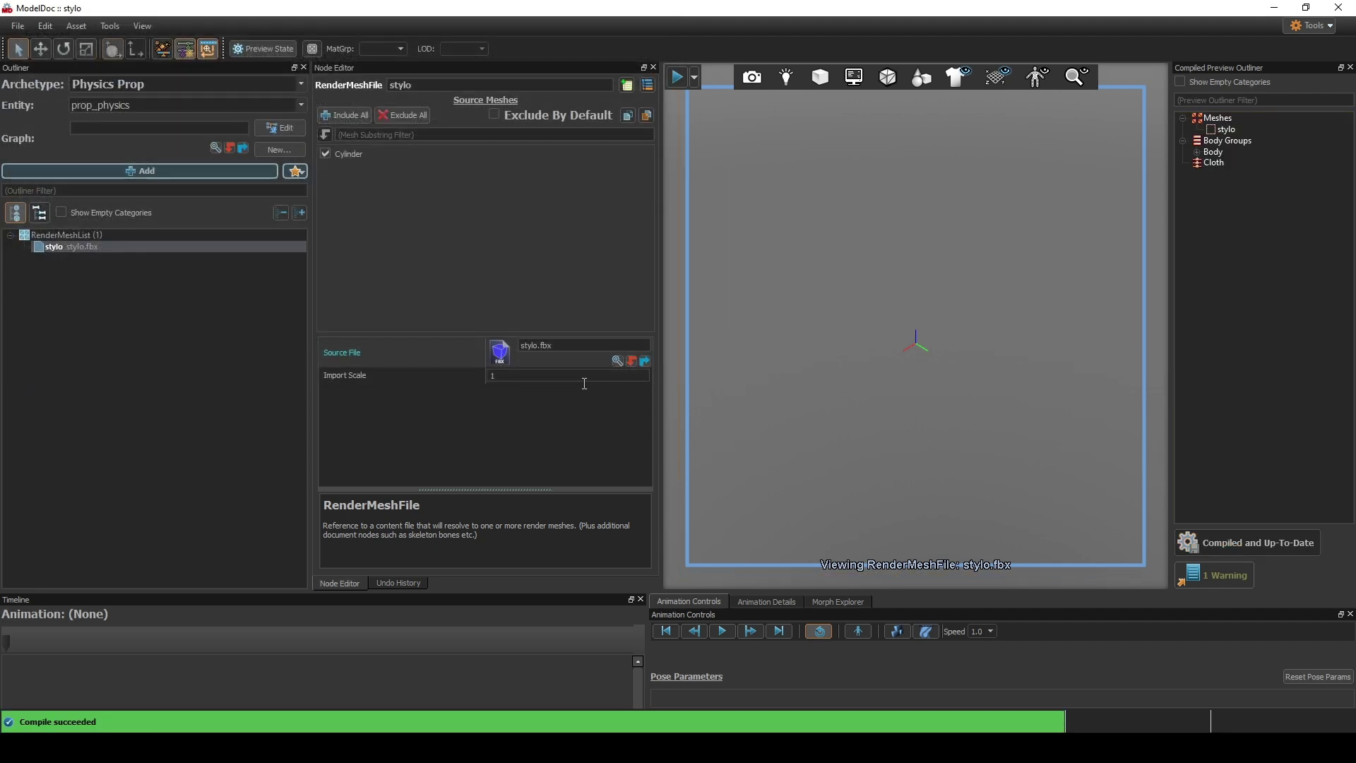
pyautogui.press('alt')
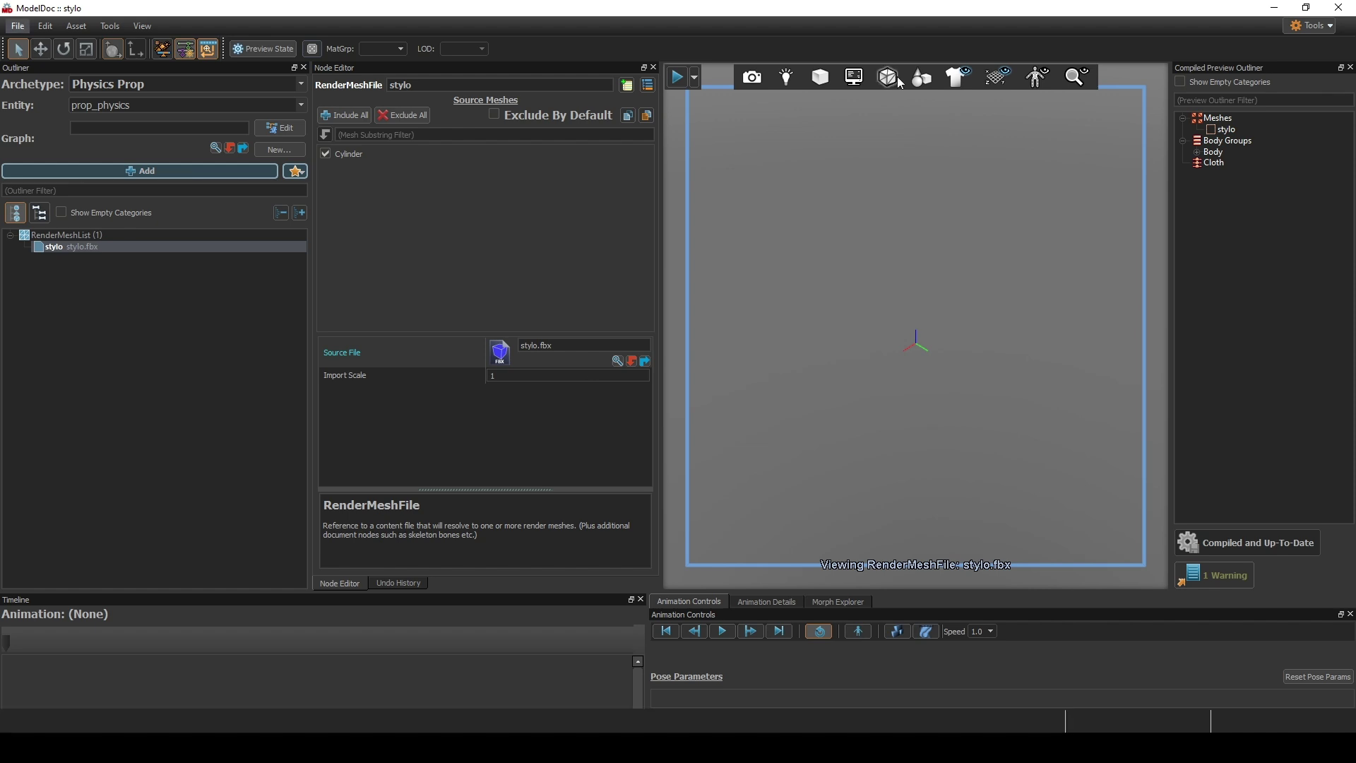
# - Set the preview's Show Model option to Always and inspect the pen up close
pyautogui.click(917, 77)
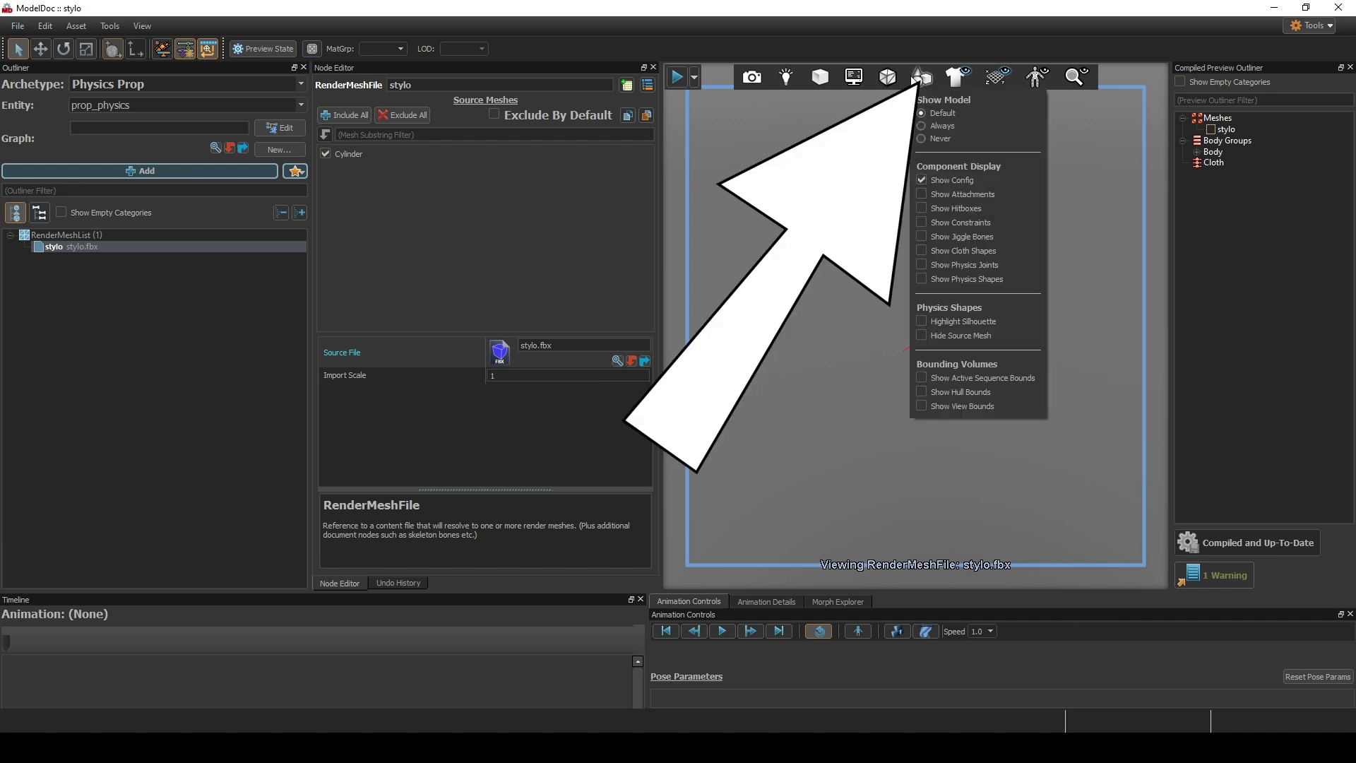
pyautogui.click(921, 126)
pyautogui.click(880, 167)
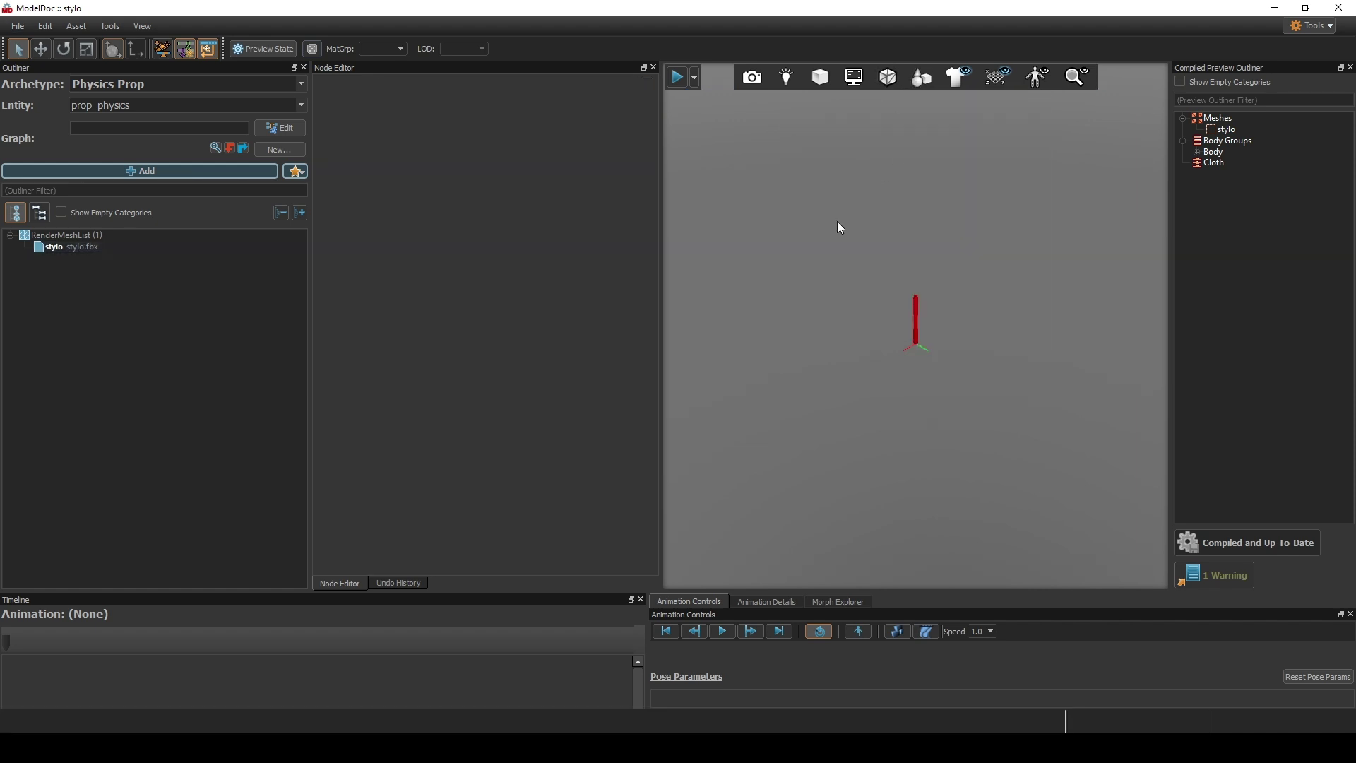
pyautogui.scroll(5, 888, 306)
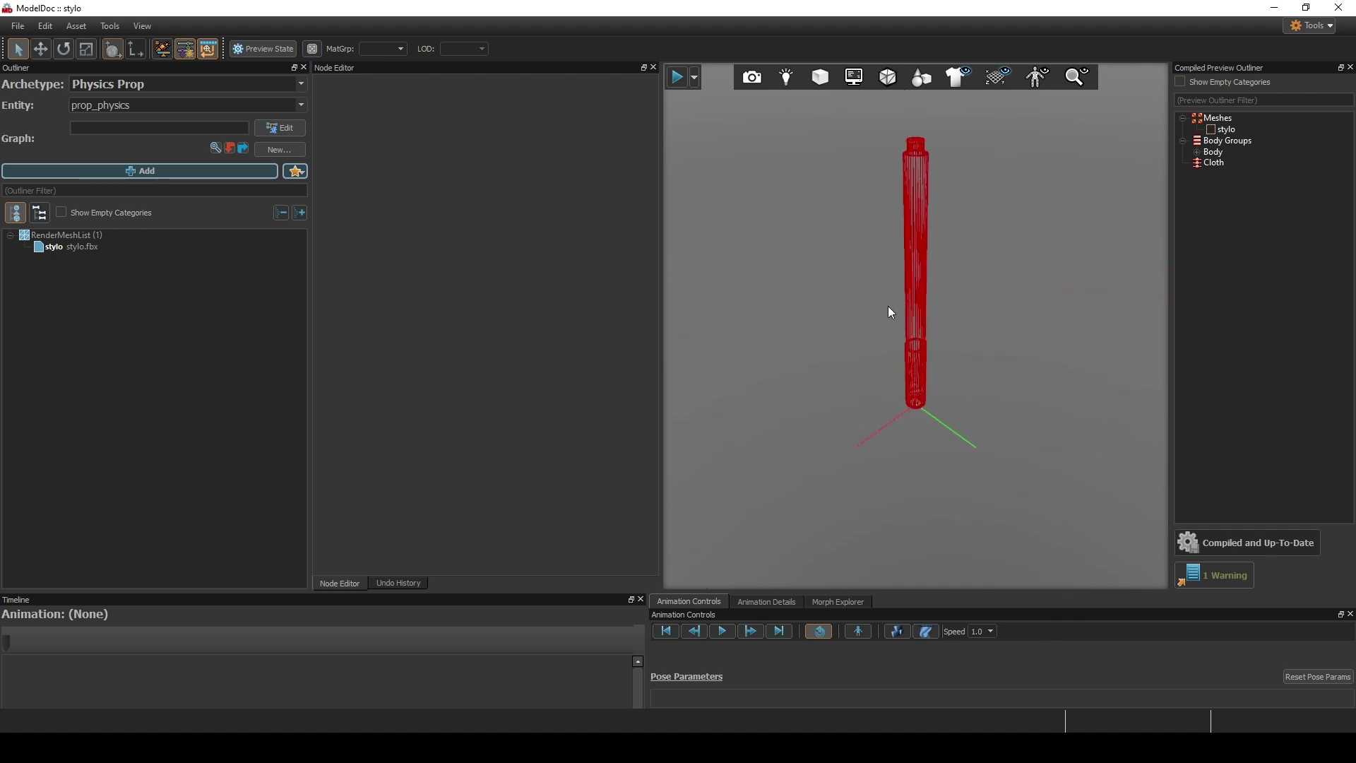
pyautogui.moveTo(883, 302); pyautogui.dragTo(897, 359, button='middle')
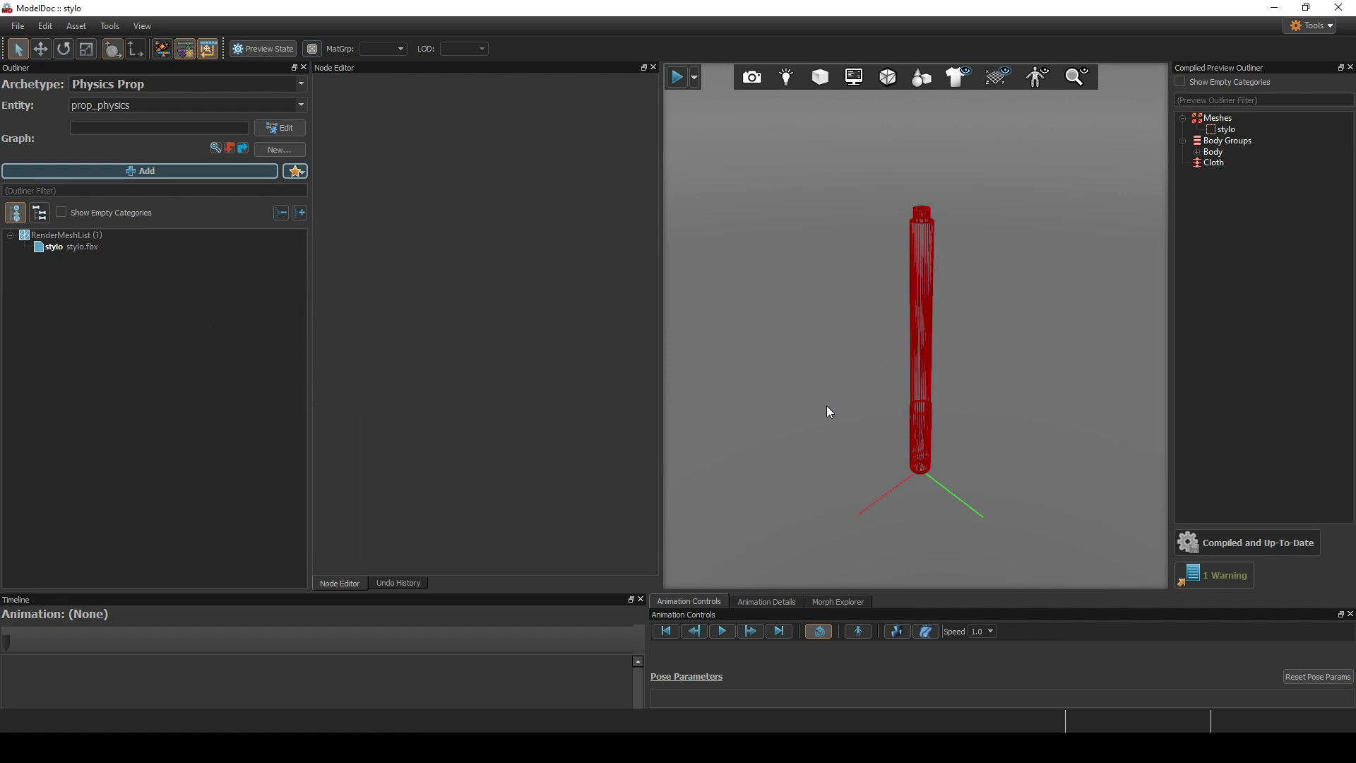
pyautogui.press('alt')
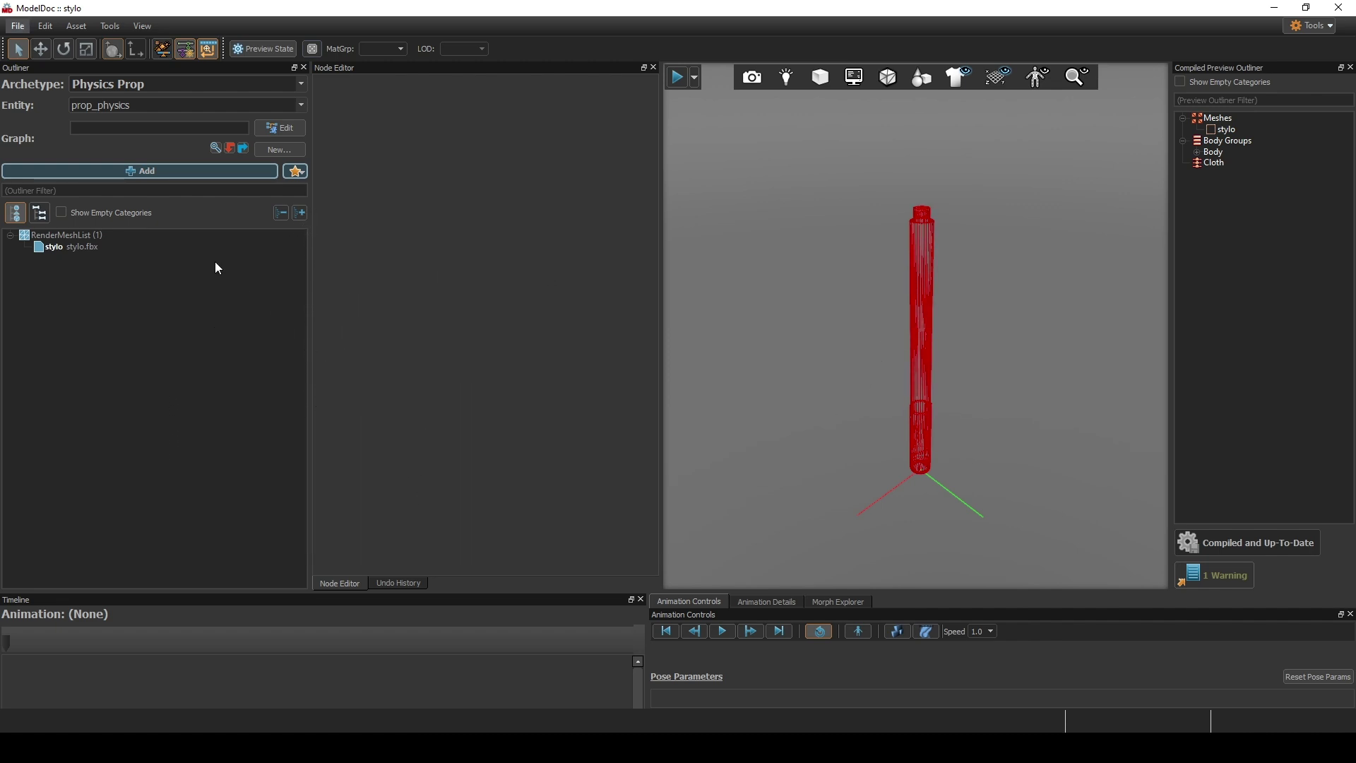
# - Search the node types for "material" and add a DefaultMaterialGroup node to the model
pyautogui.click(157, 171)
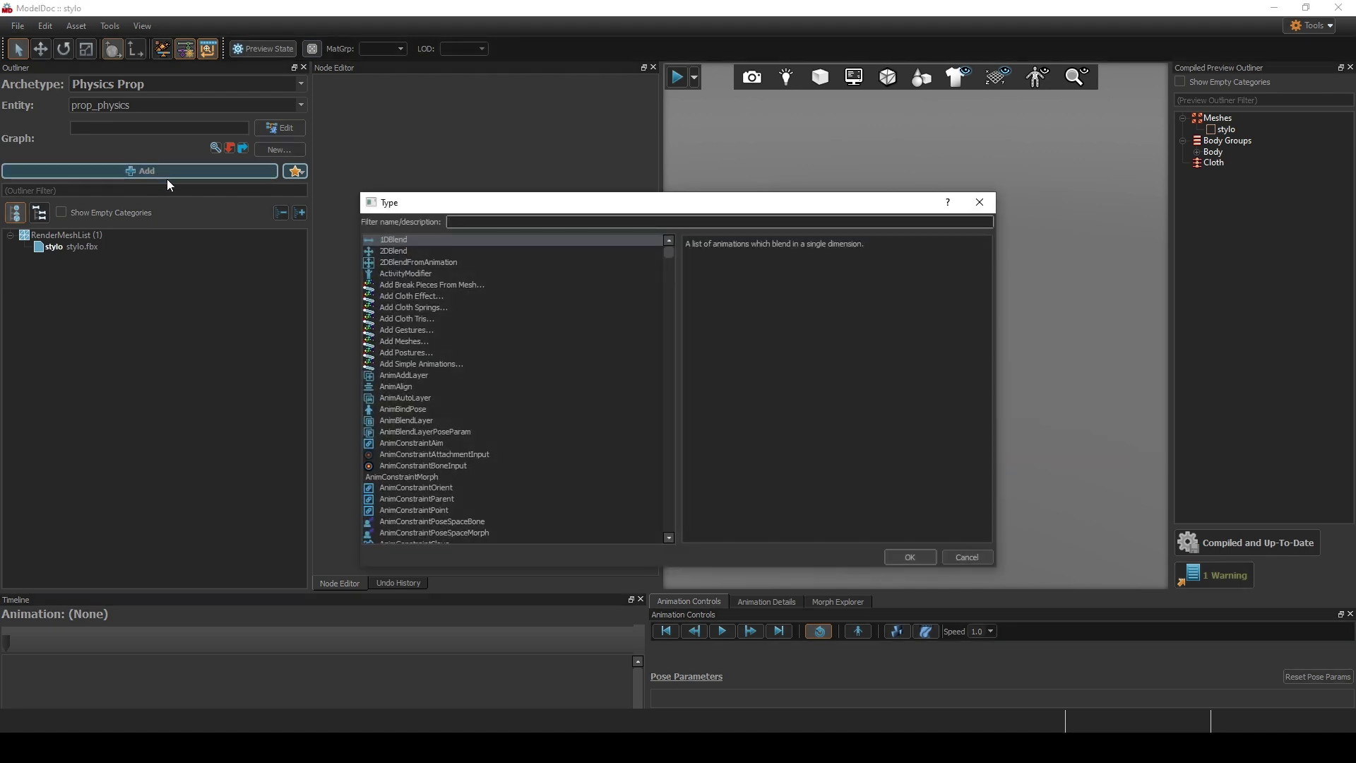
pyautogui.write('material')
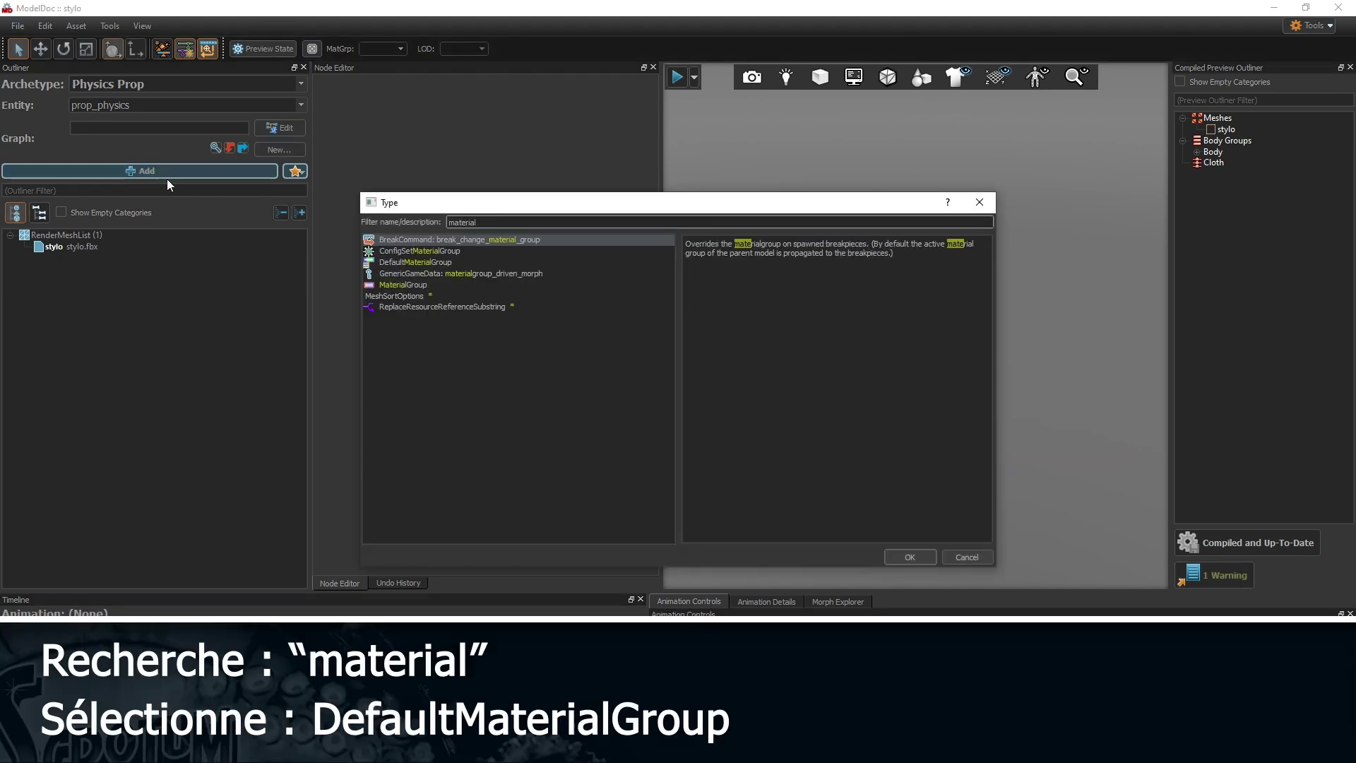
pyautogui.click(424, 262)
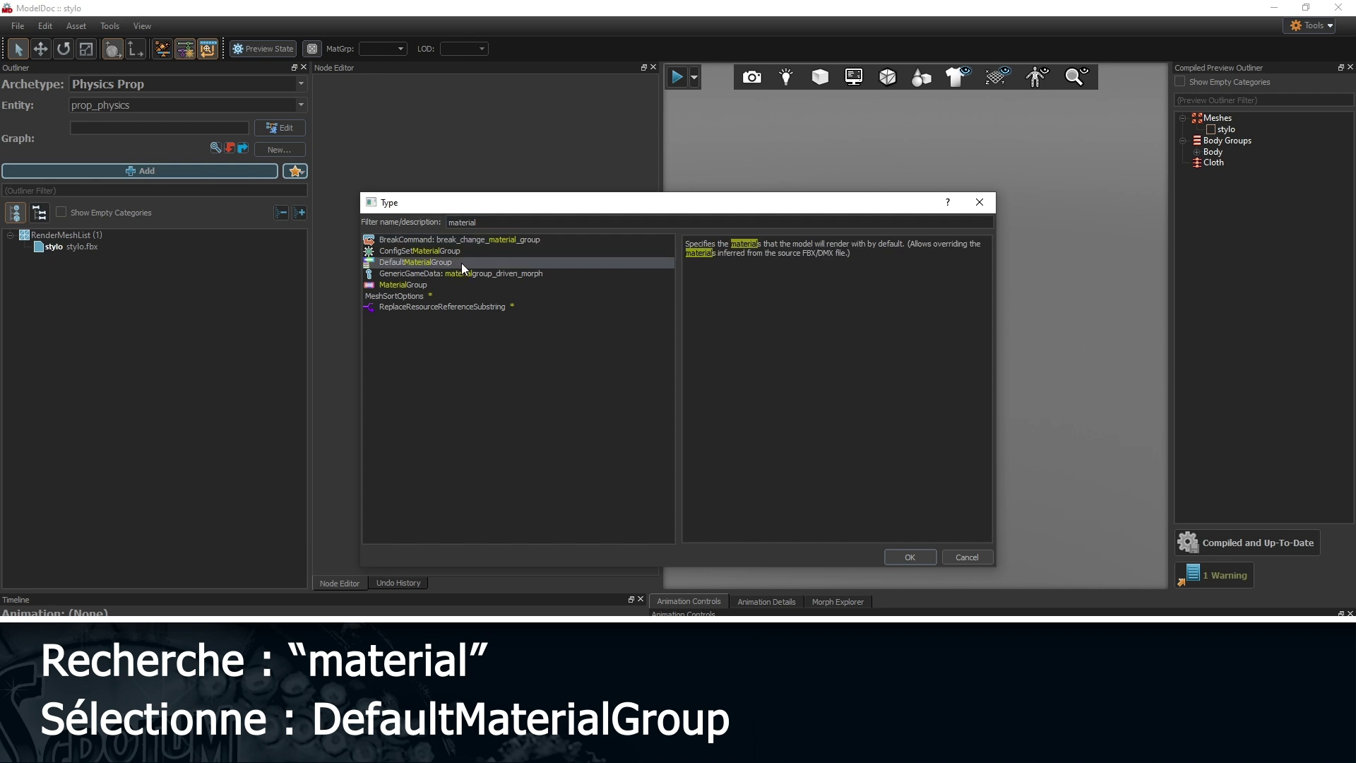
pyautogui.click(904, 555)
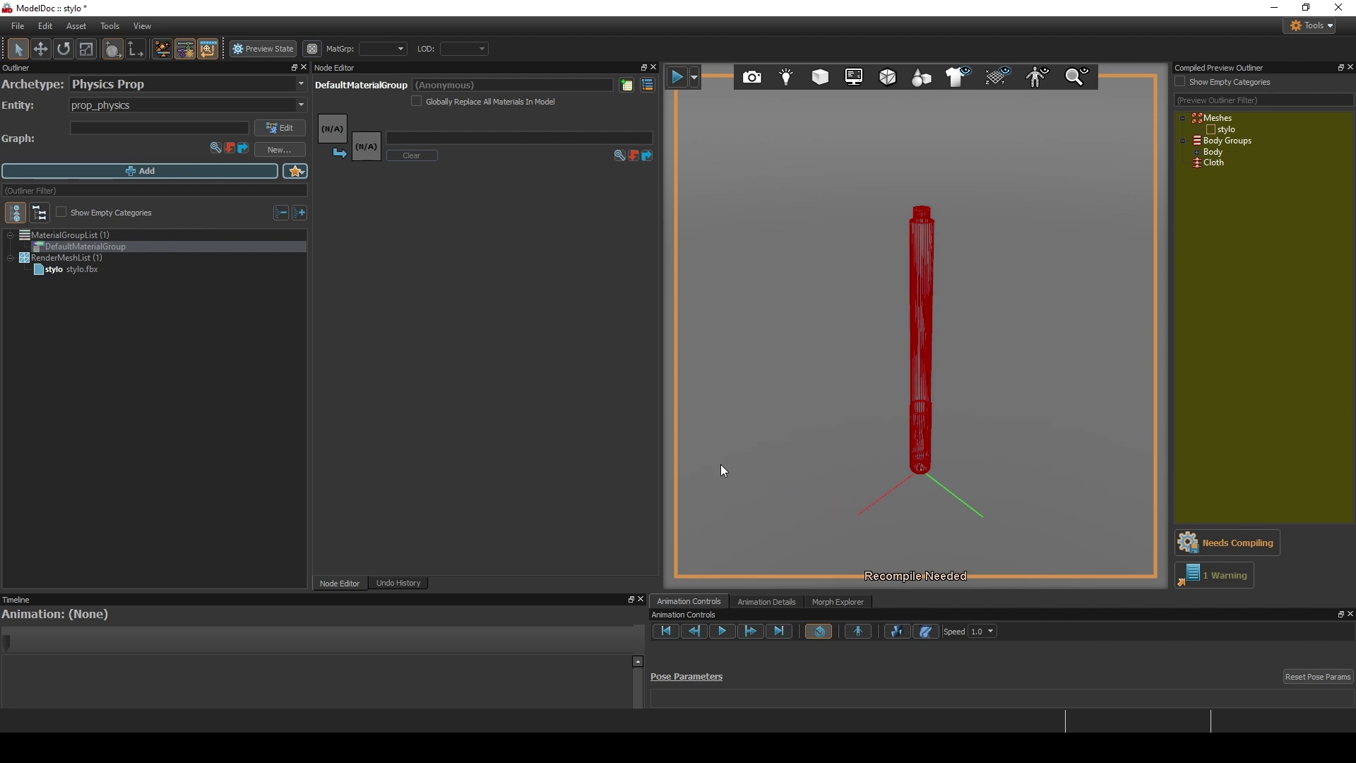
# - Assign mat_stylo.vmat as the replacement material in the DefaultMaterialGroup, recompile the model and view the textured pen
pyautogui.click(620, 155)
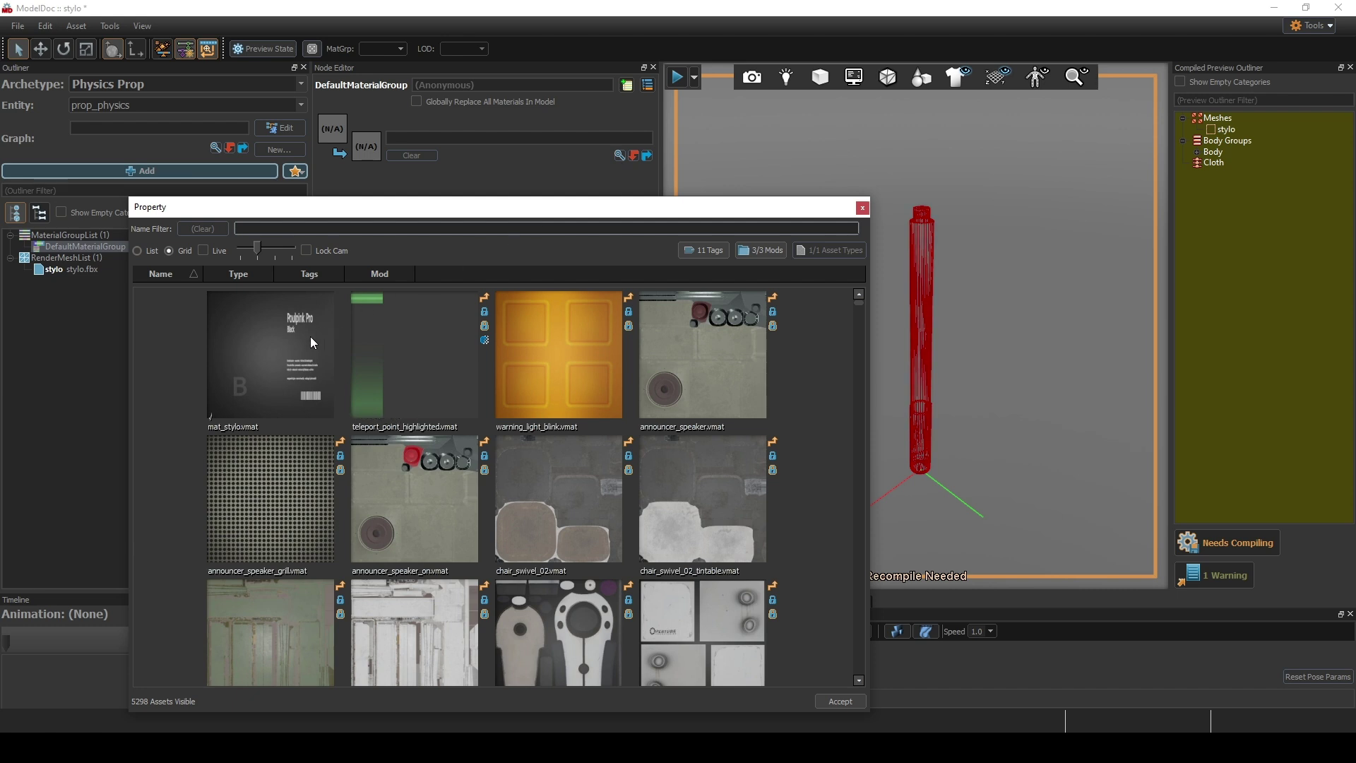
pyautogui.click(252, 382)
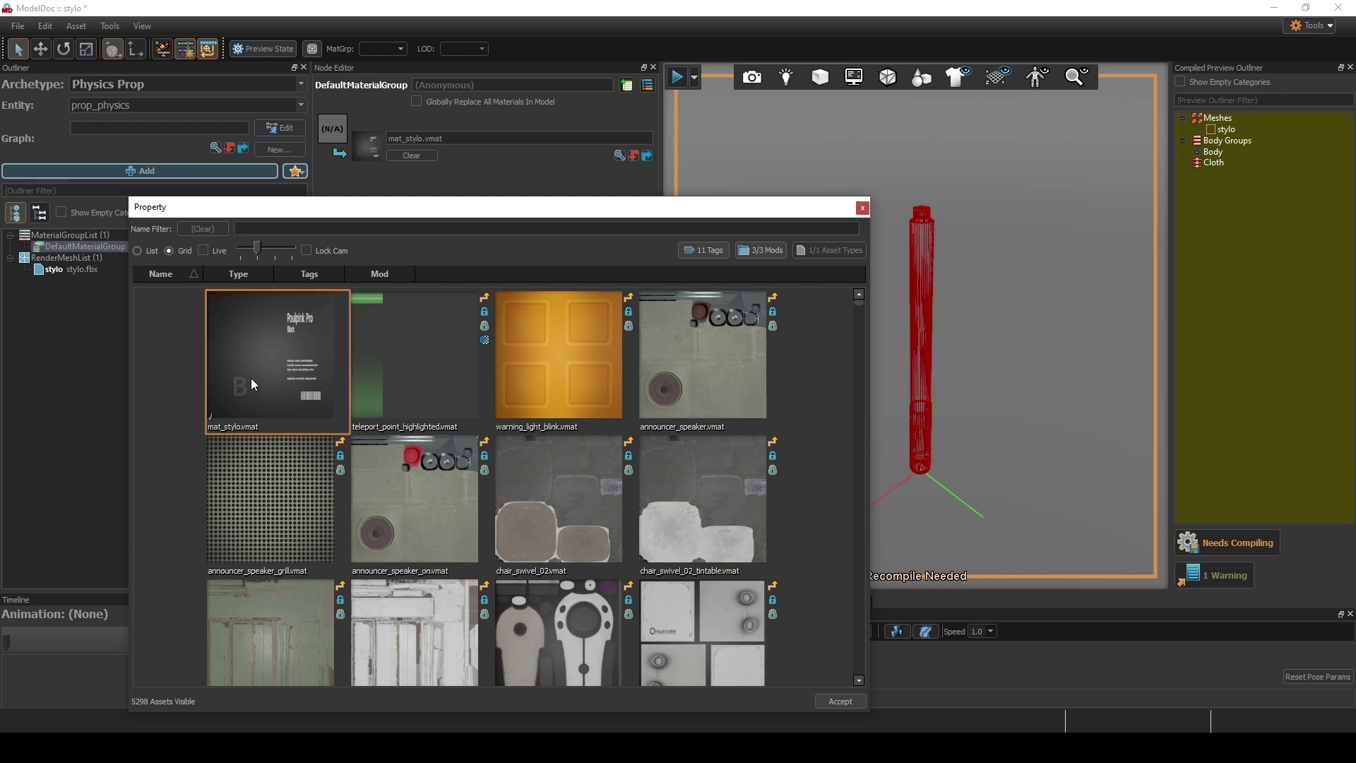
pyautogui.click(826, 701)
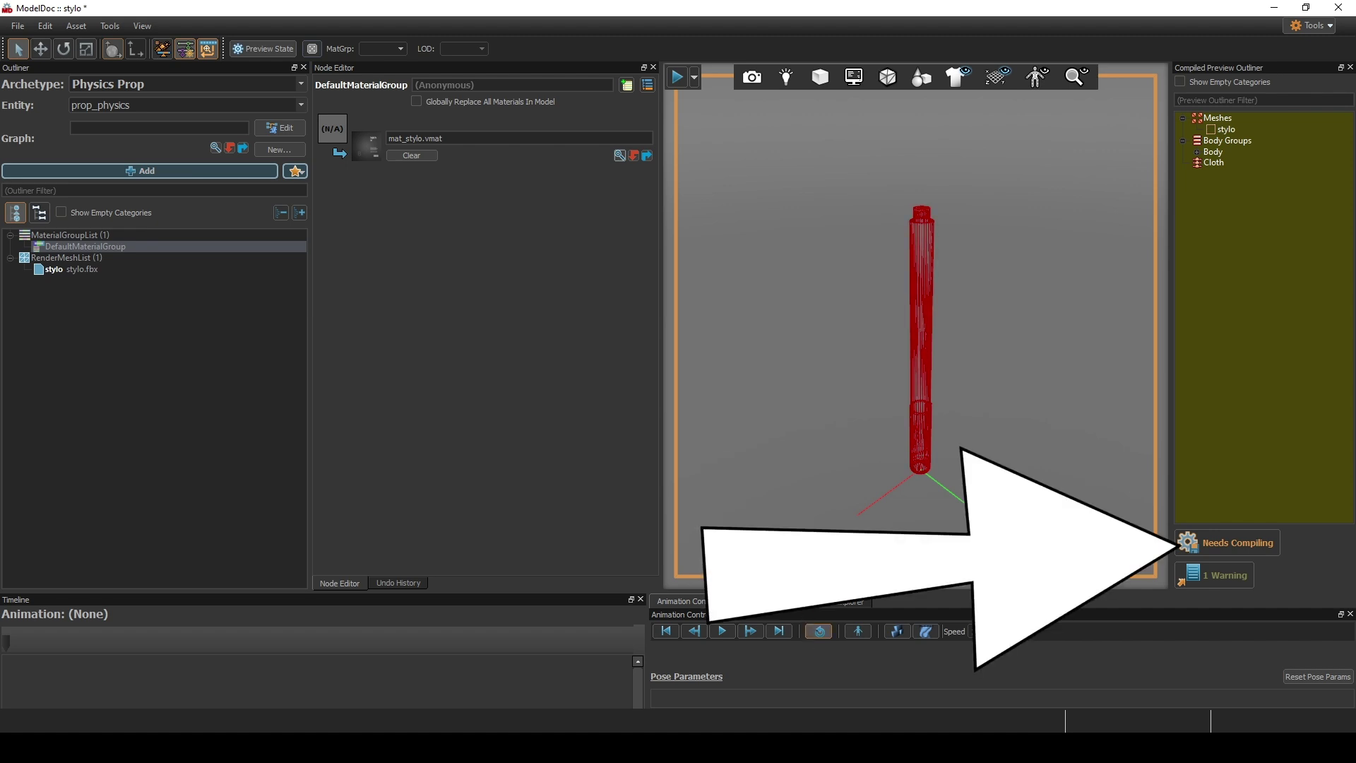
pyautogui.click(1249, 548)
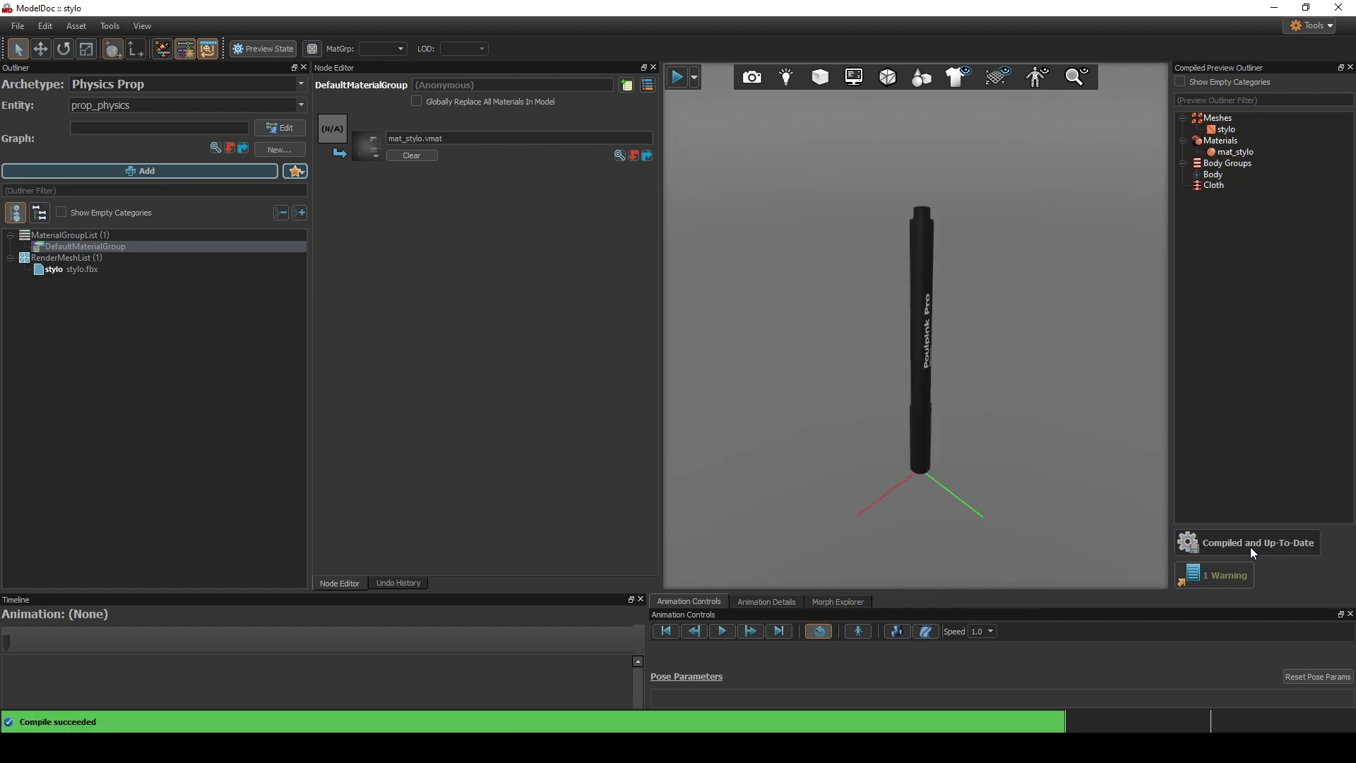
pyautogui.moveTo(975, 424); pyautogui.dragTo(791, 427)
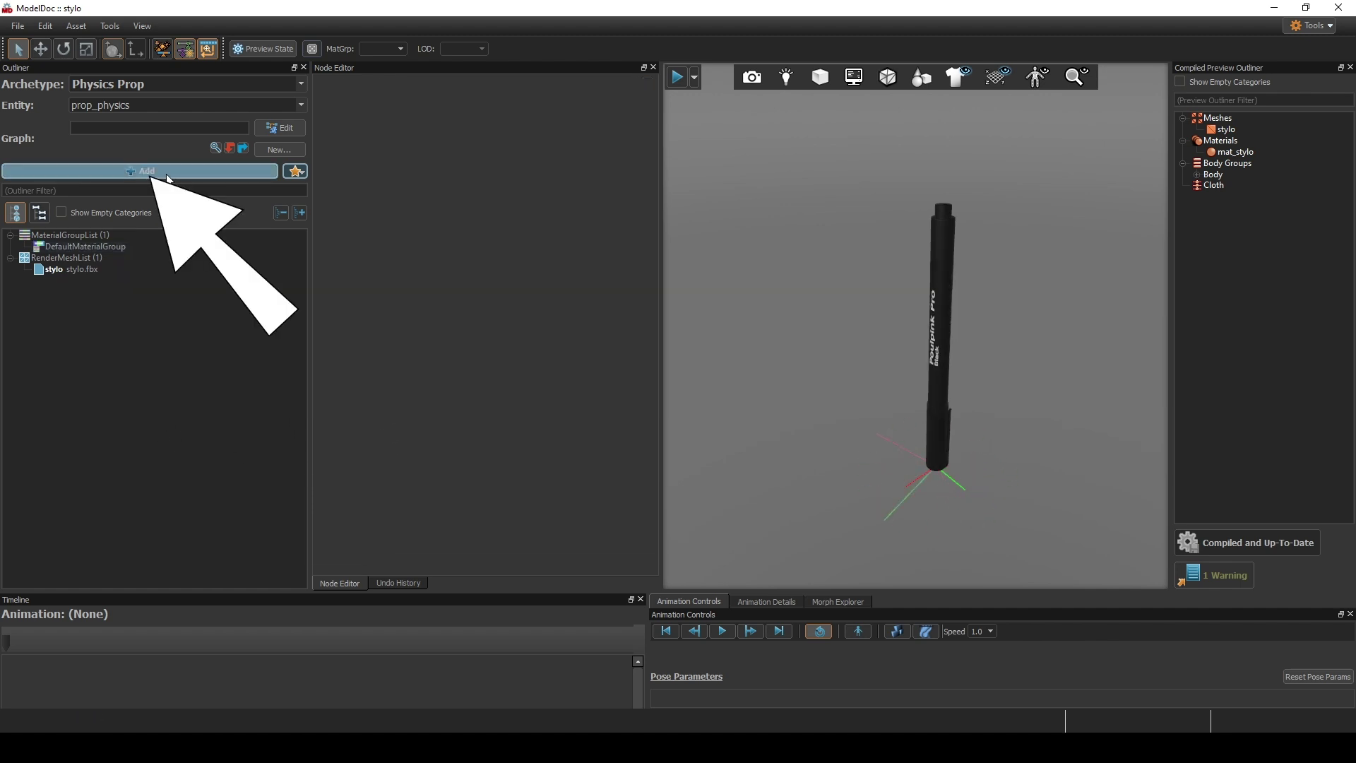
# - Search the node types for "prop" and add a GenericGameData: prop_data node to the model
pyautogui.click(192, 176)
pyautogui.write('pr')
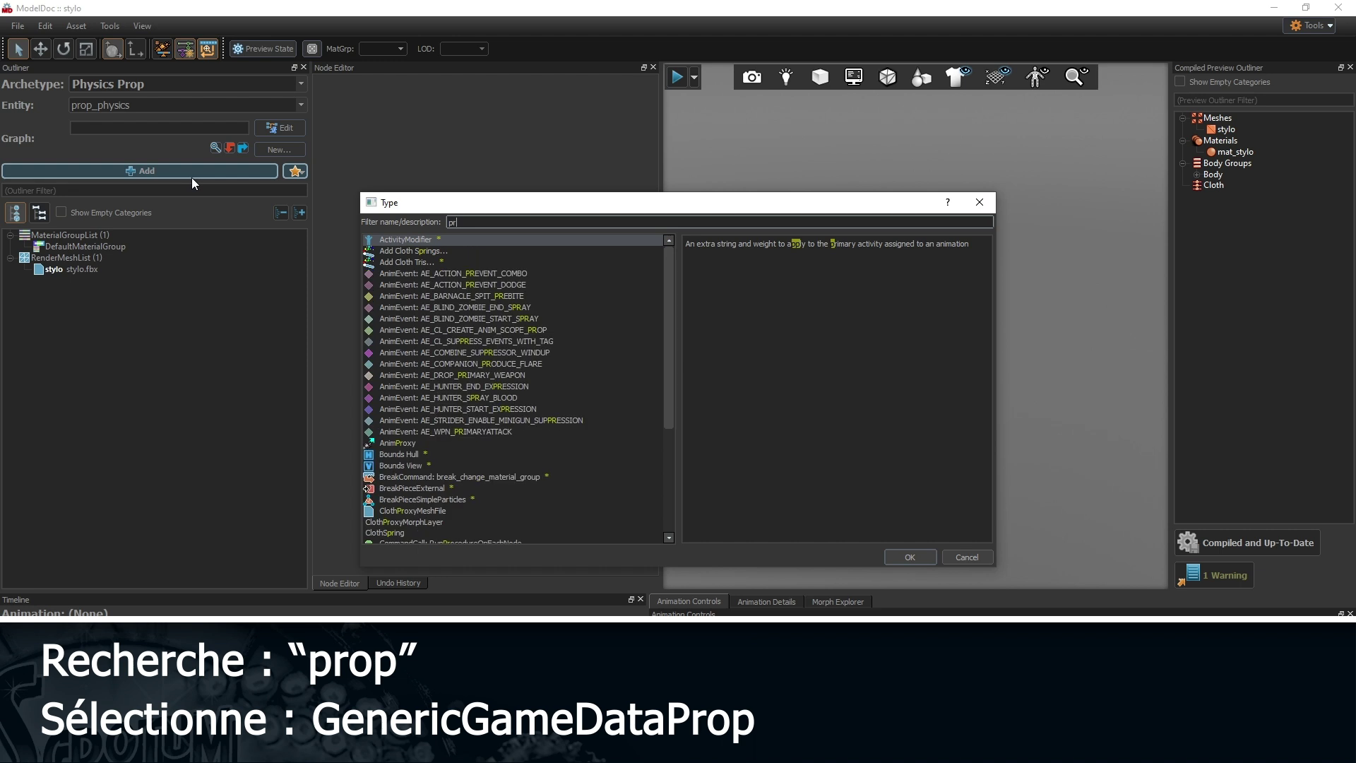
pyautogui.write('op')
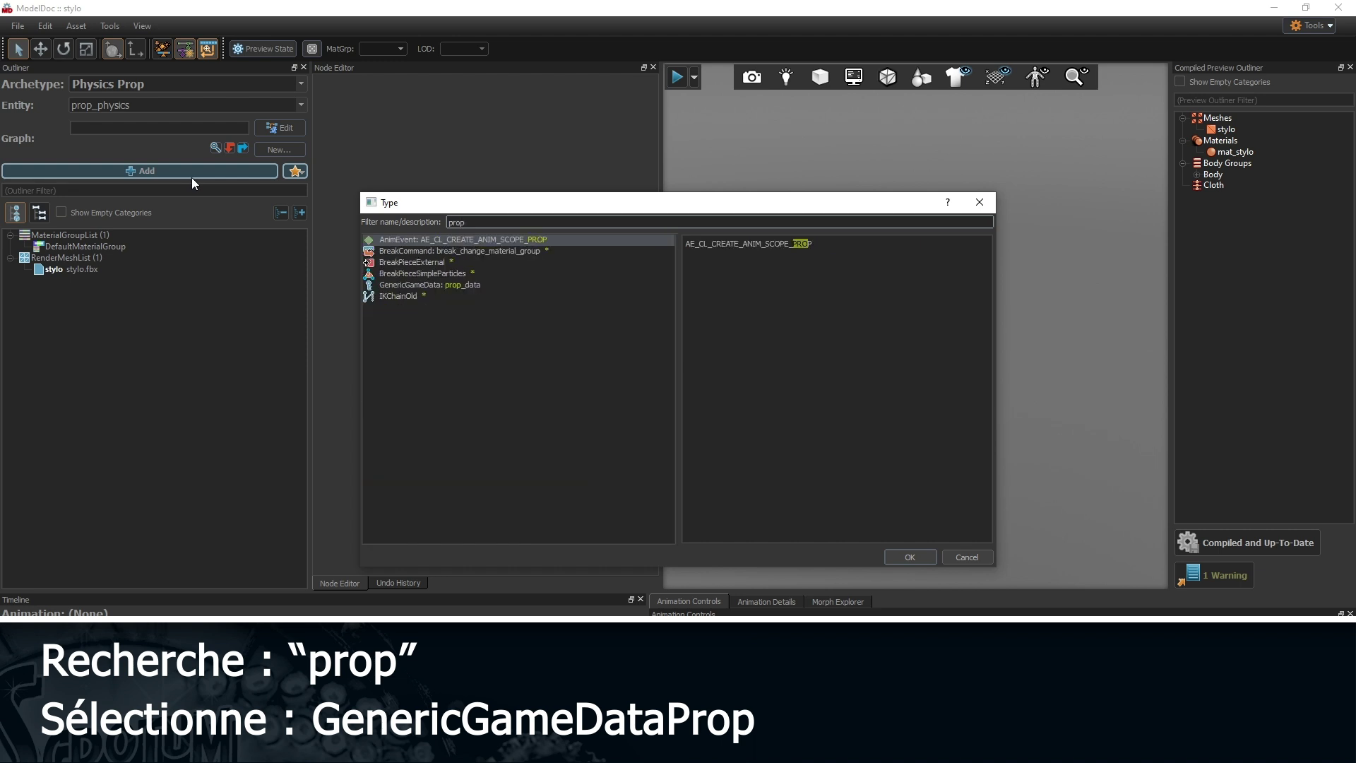
pyautogui.click(444, 286)
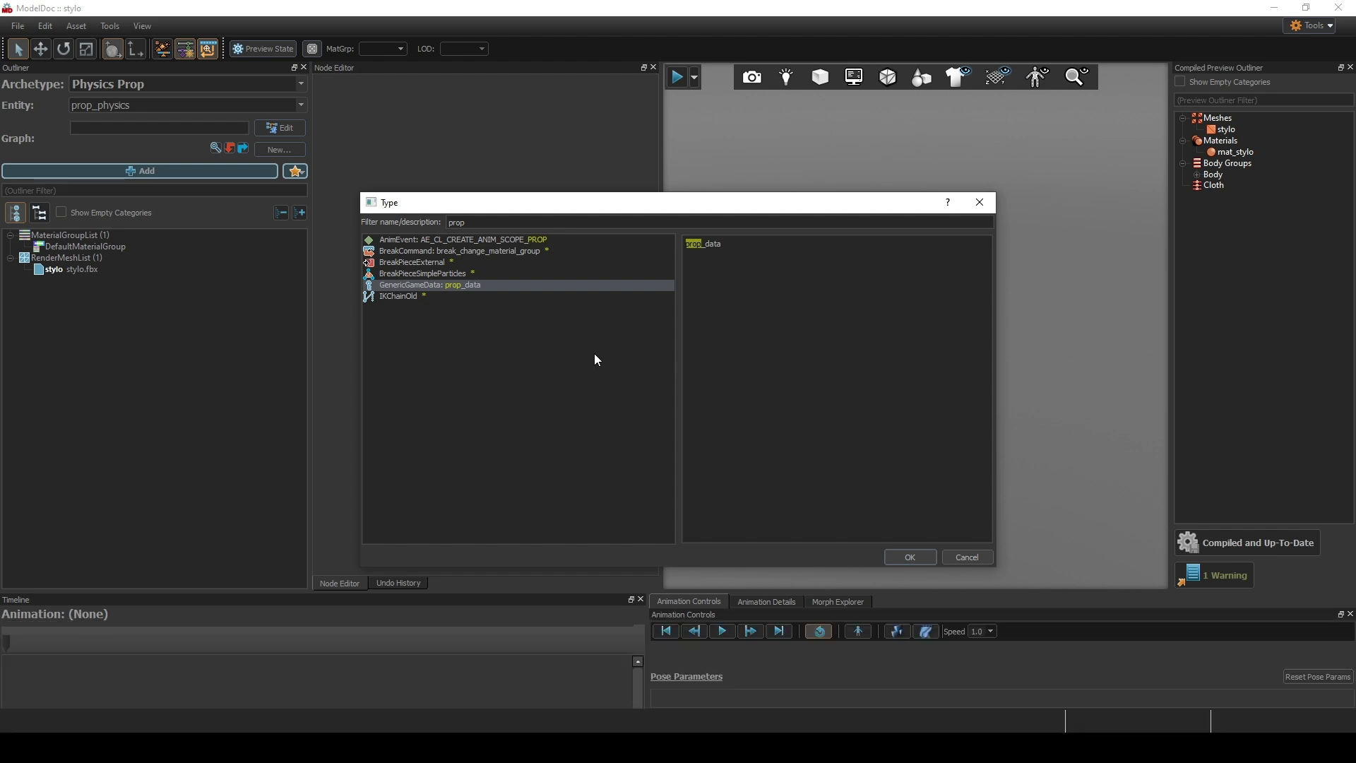
pyautogui.click(904, 558)
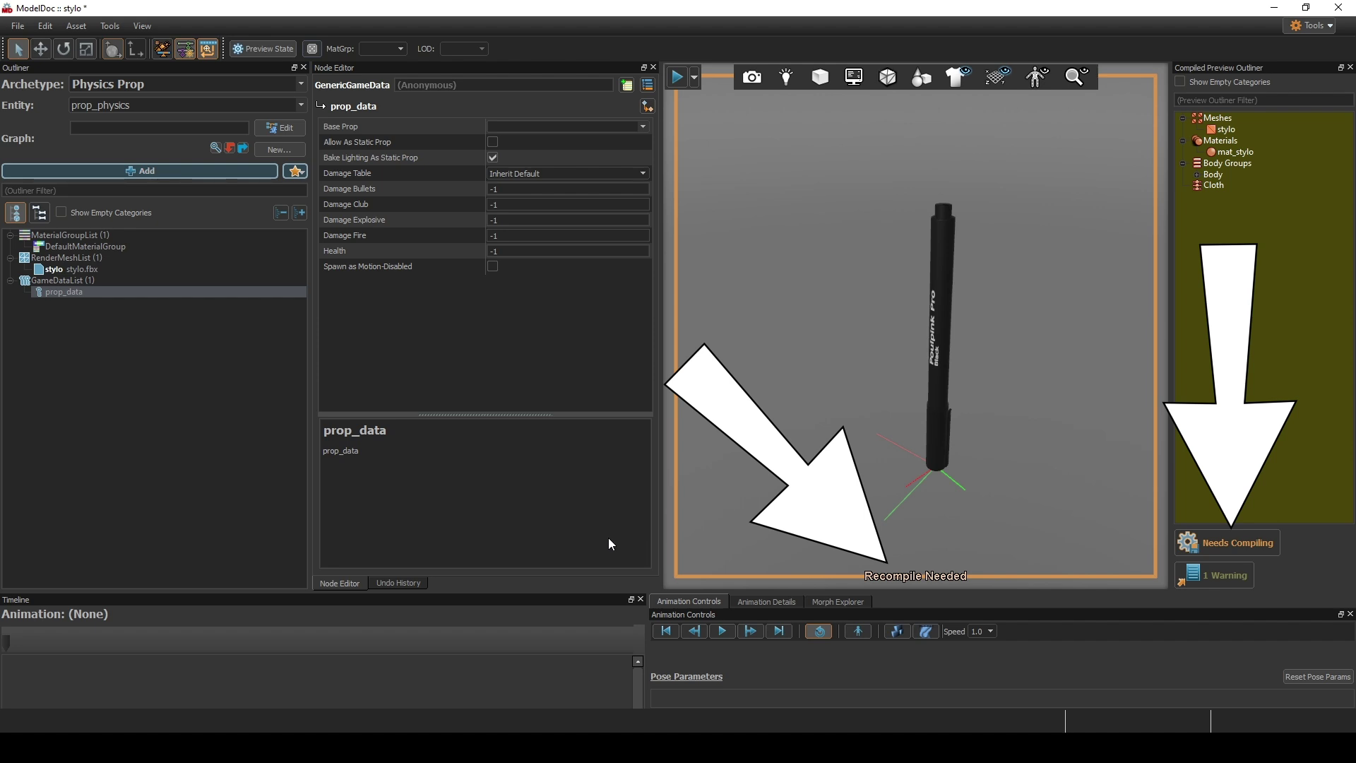
# - Search the node types for "physic", go through the physics shape options and add a PhysicsShapeCapsule node to the model
pyautogui.press('alt')
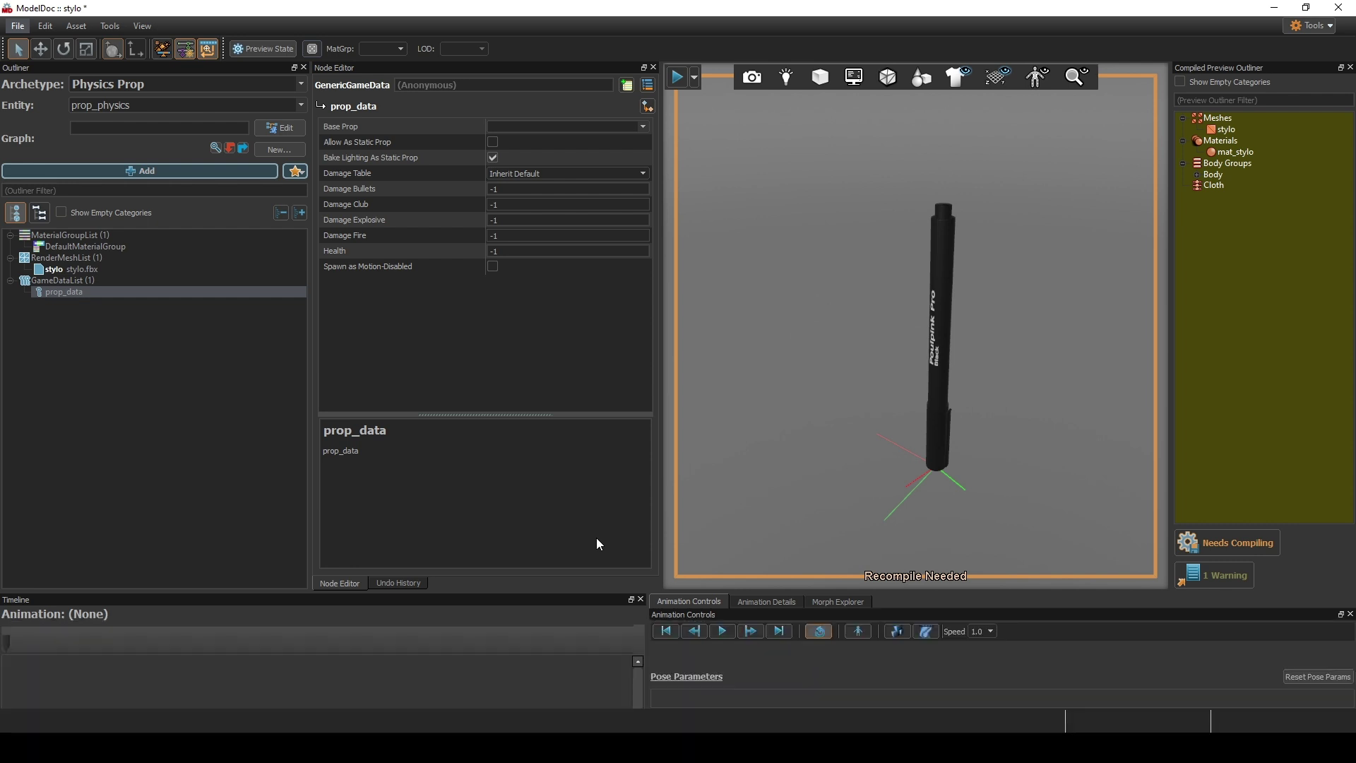
pyautogui.click(154, 173)
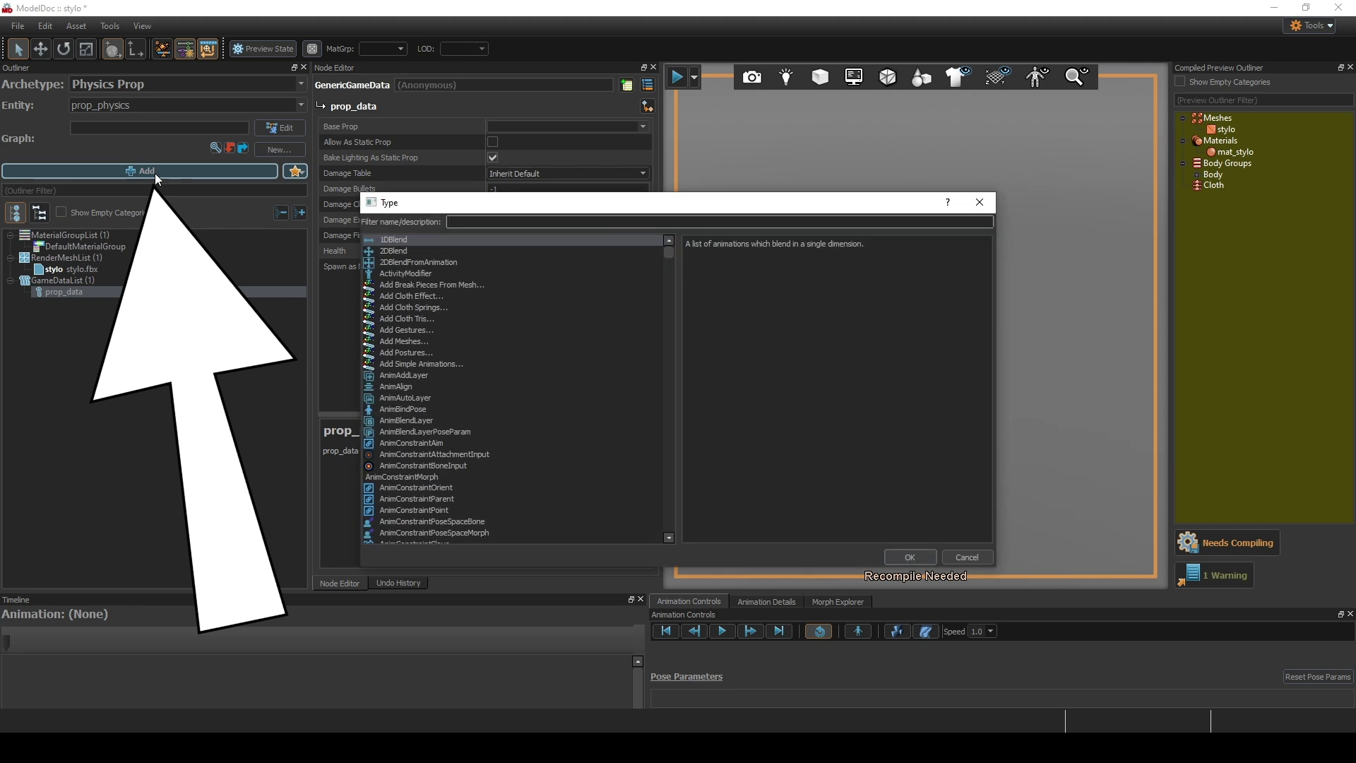
pyautogui.write('physic')
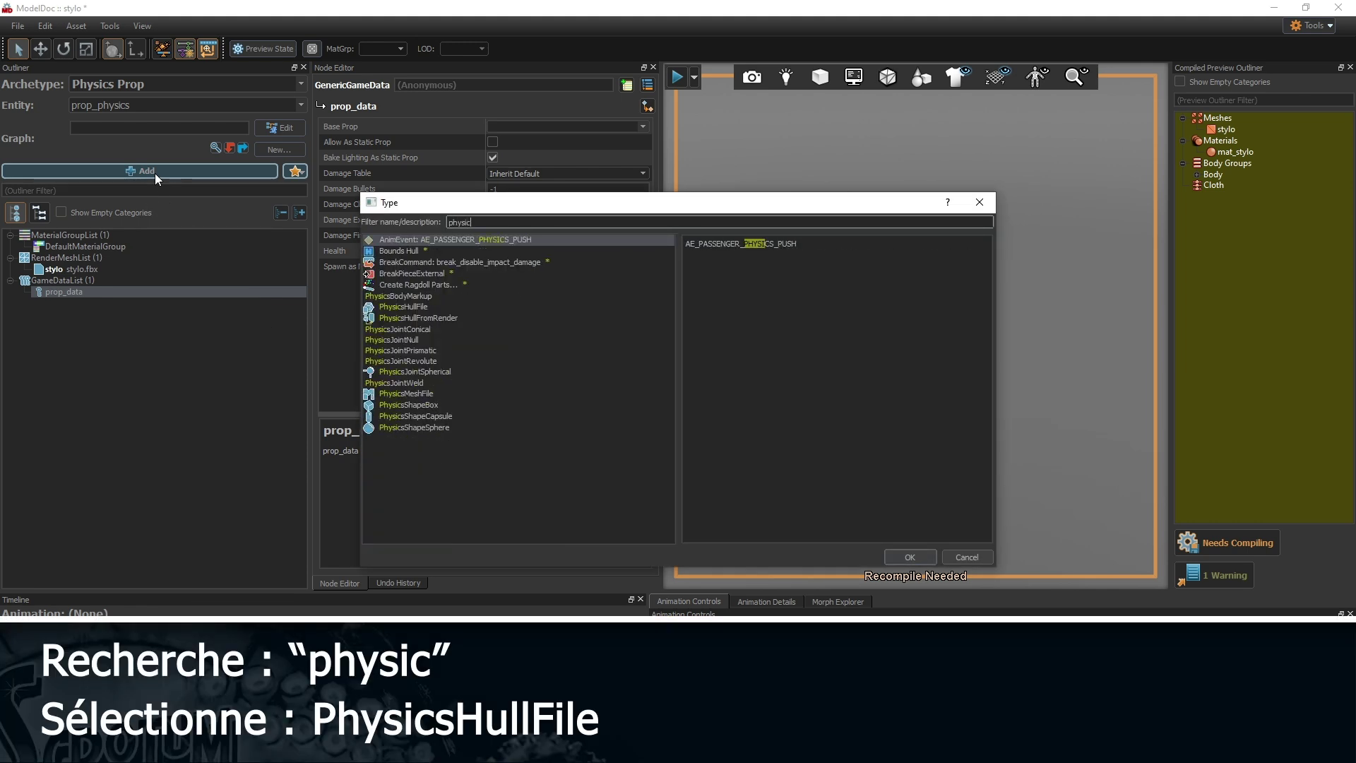
pyautogui.click(415, 306)
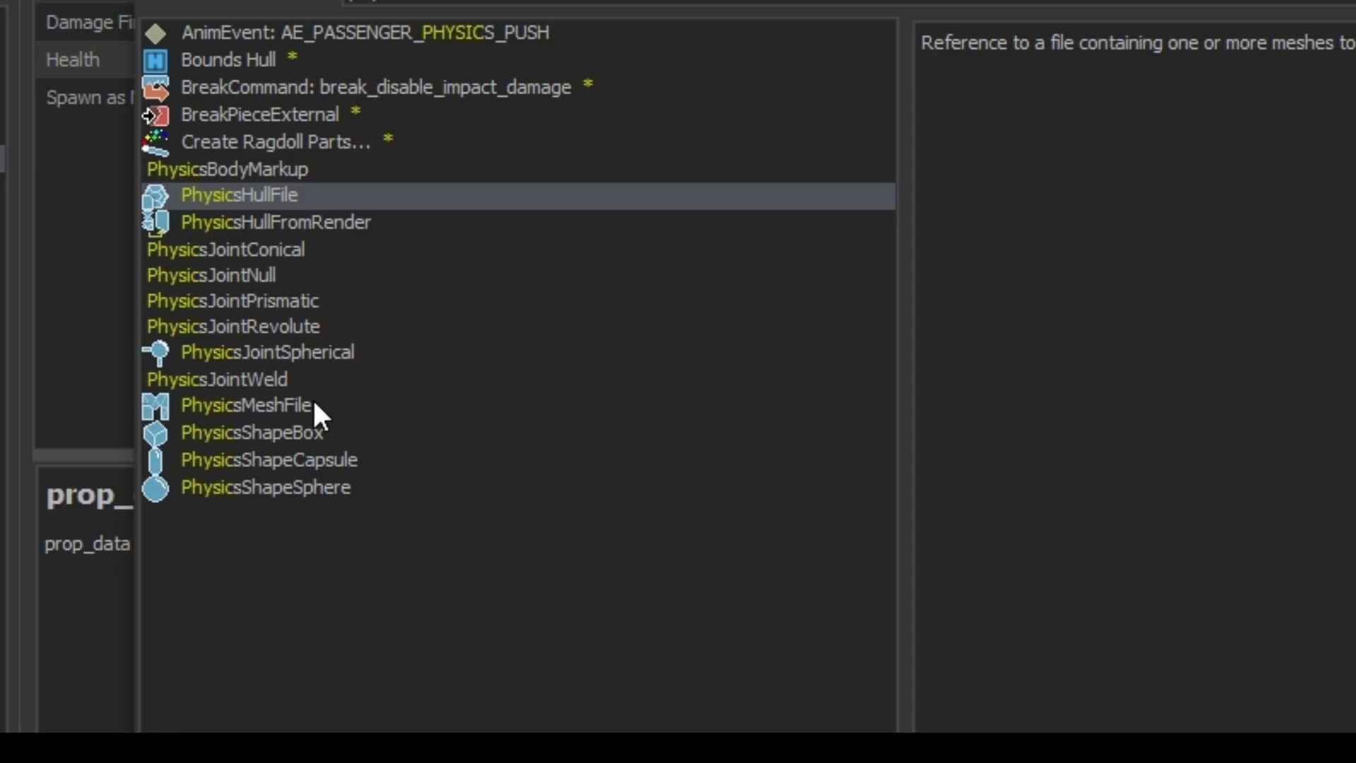
pyautogui.click(434, 397)
pyautogui.click(336, 430)
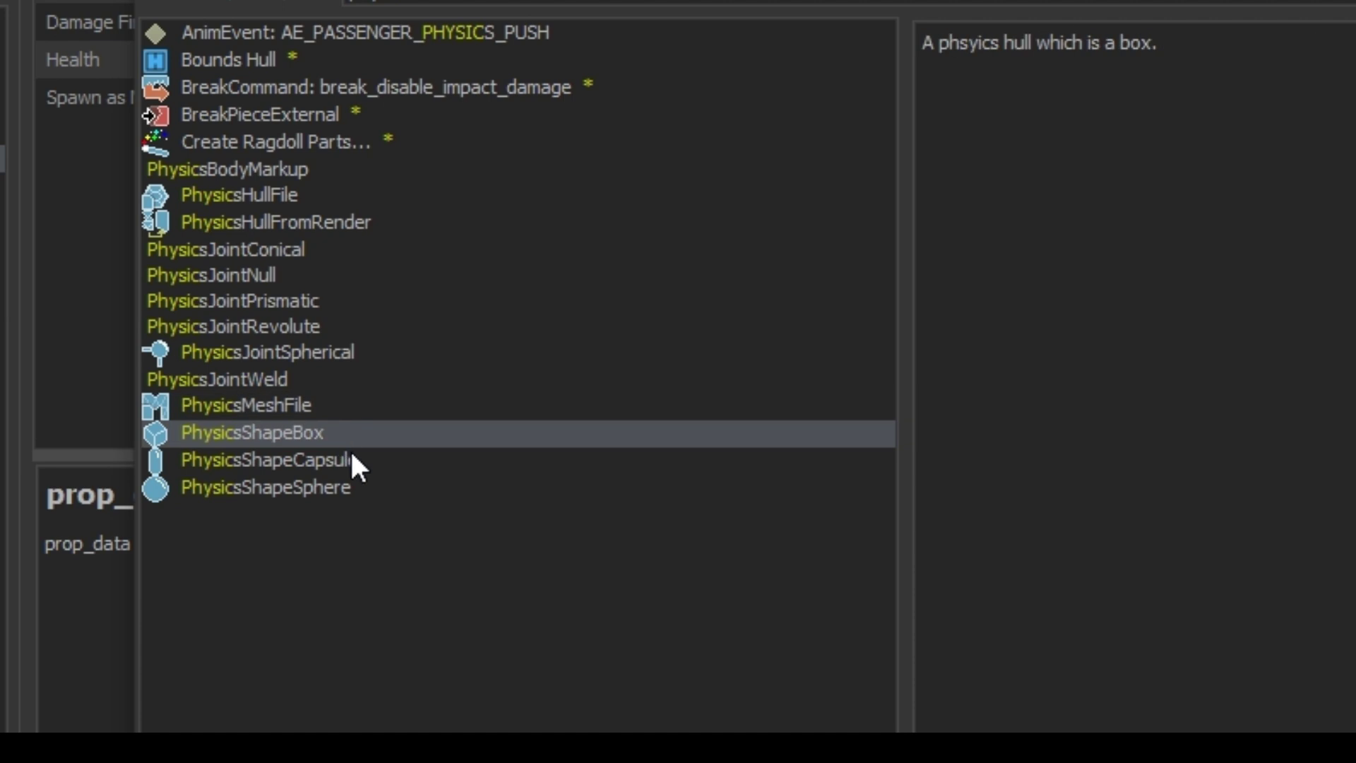
pyautogui.click(358, 459)
pyautogui.click(362, 487)
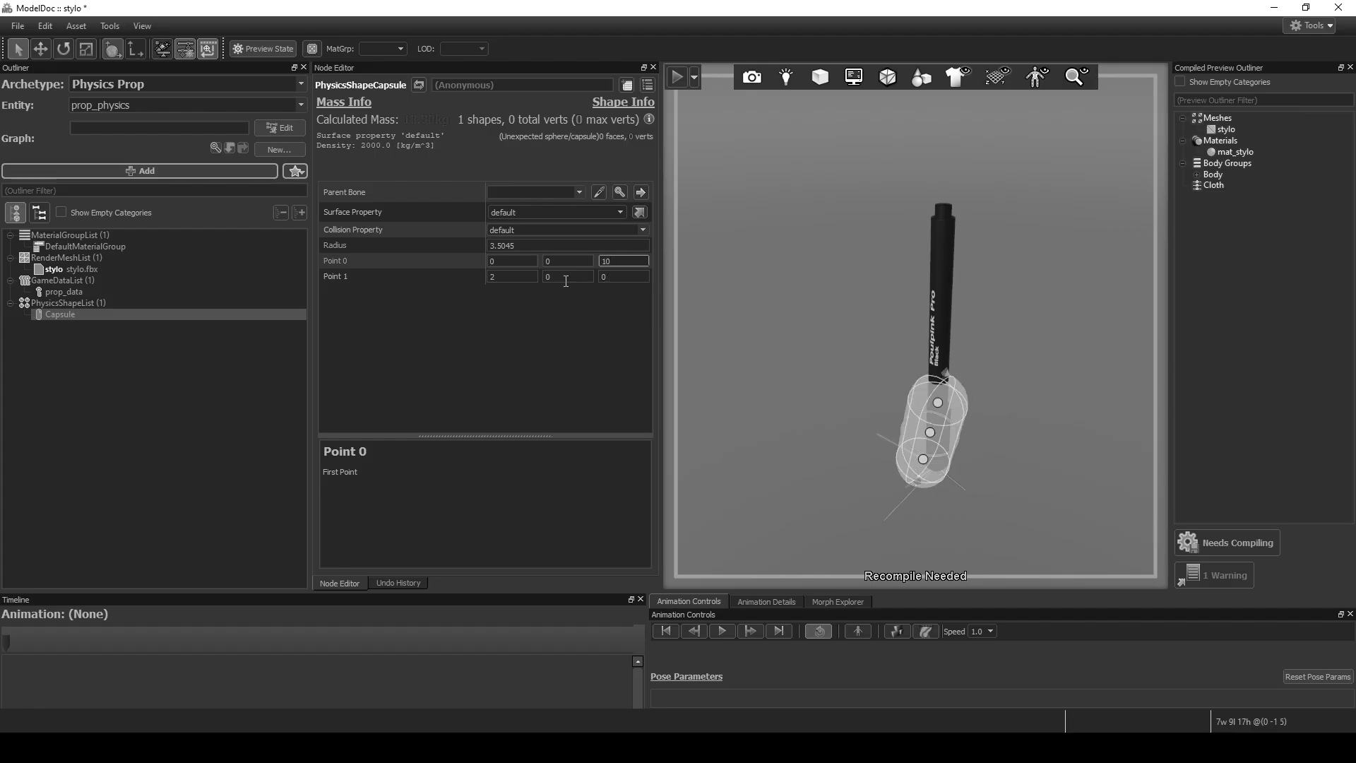
# - Stretch the capsule upright along the pen by setting Point 1's X to 0 and Point 0's Z to 30
pyautogui.doubleClick(495, 276)
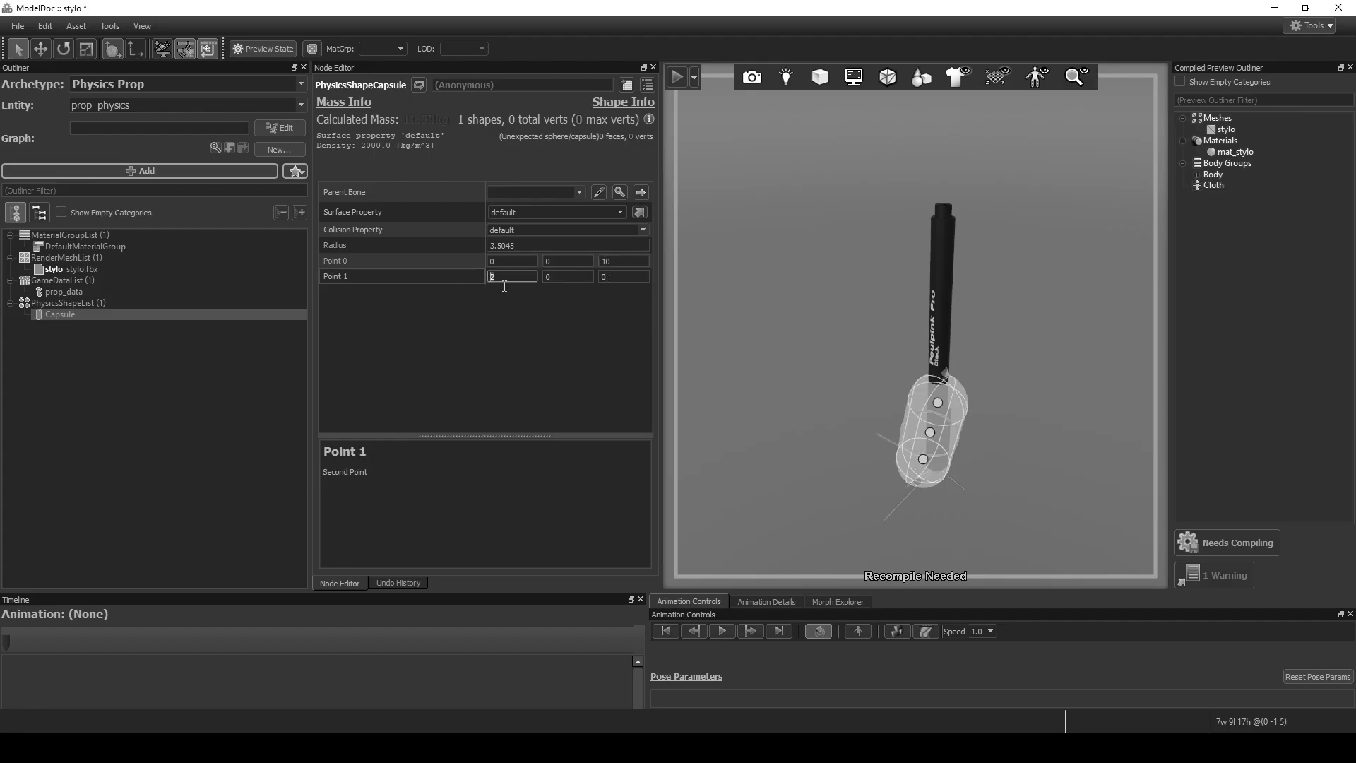
pyautogui.write('0')
pyautogui.doubleClick(623, 262)
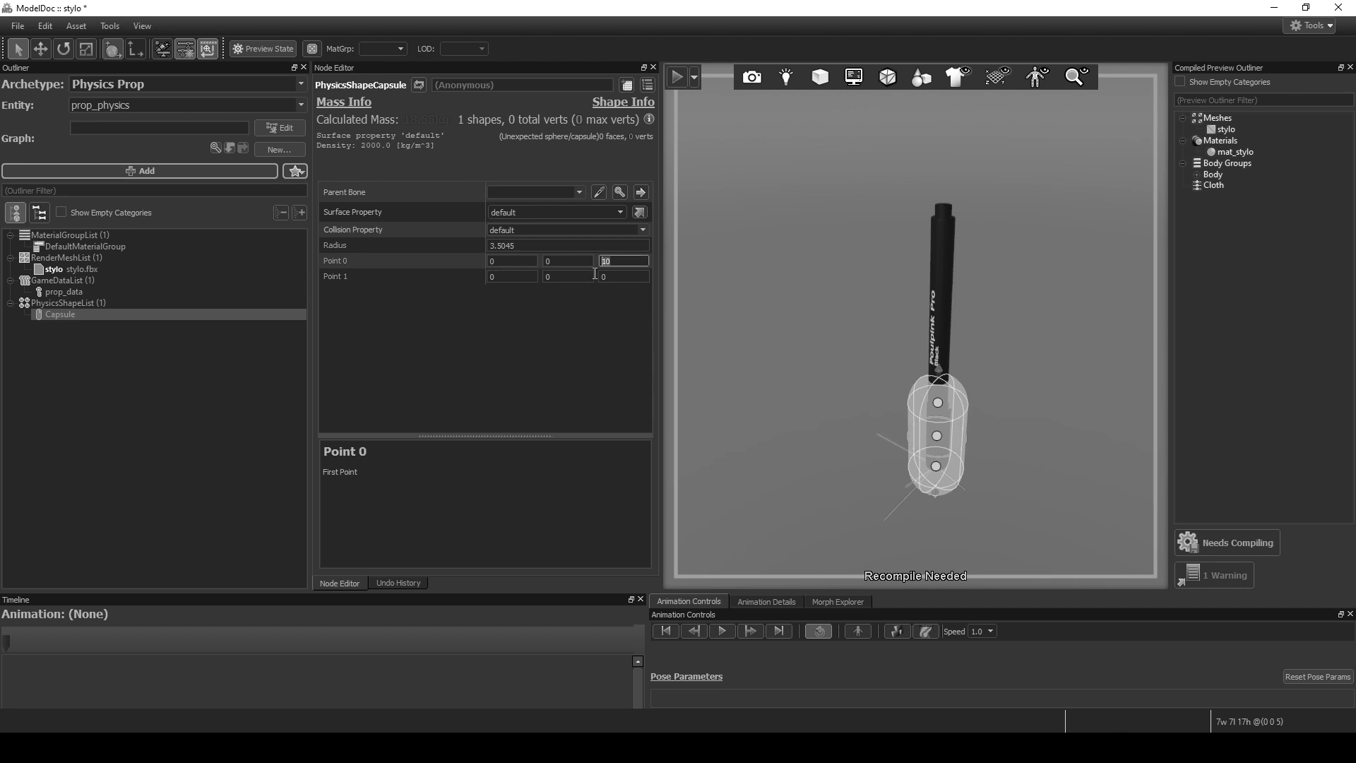
pyautogui.write('15')
pyautogui.doubleClick(625, 263)
pyautogui.write('30')
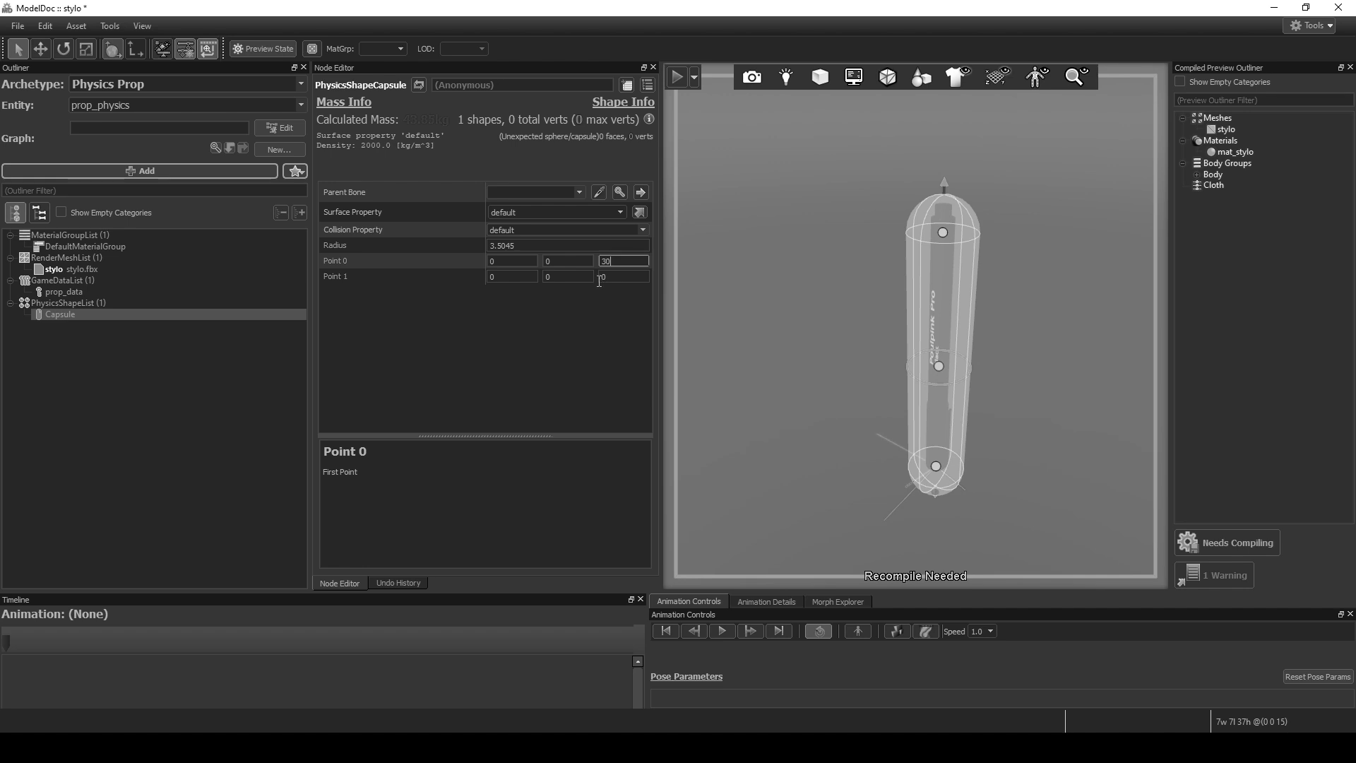
# - Fit the capsule closer to the pen with a radius of 2 and a Point 0 Z value of 31
pyautogui.doubleClick(524, 247)
pyautogui.write('2')
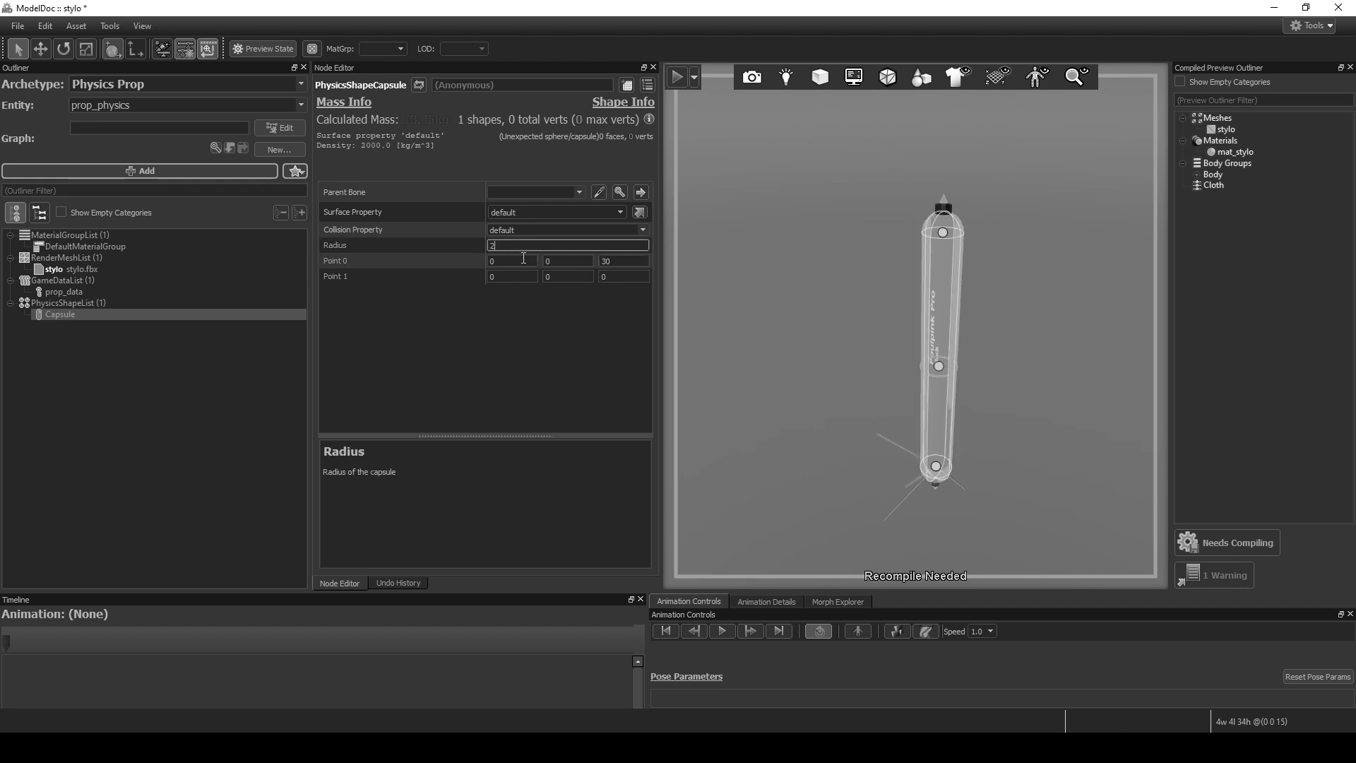
pyautogui.doubleClick(611, 261)
pyautogui.write('31')
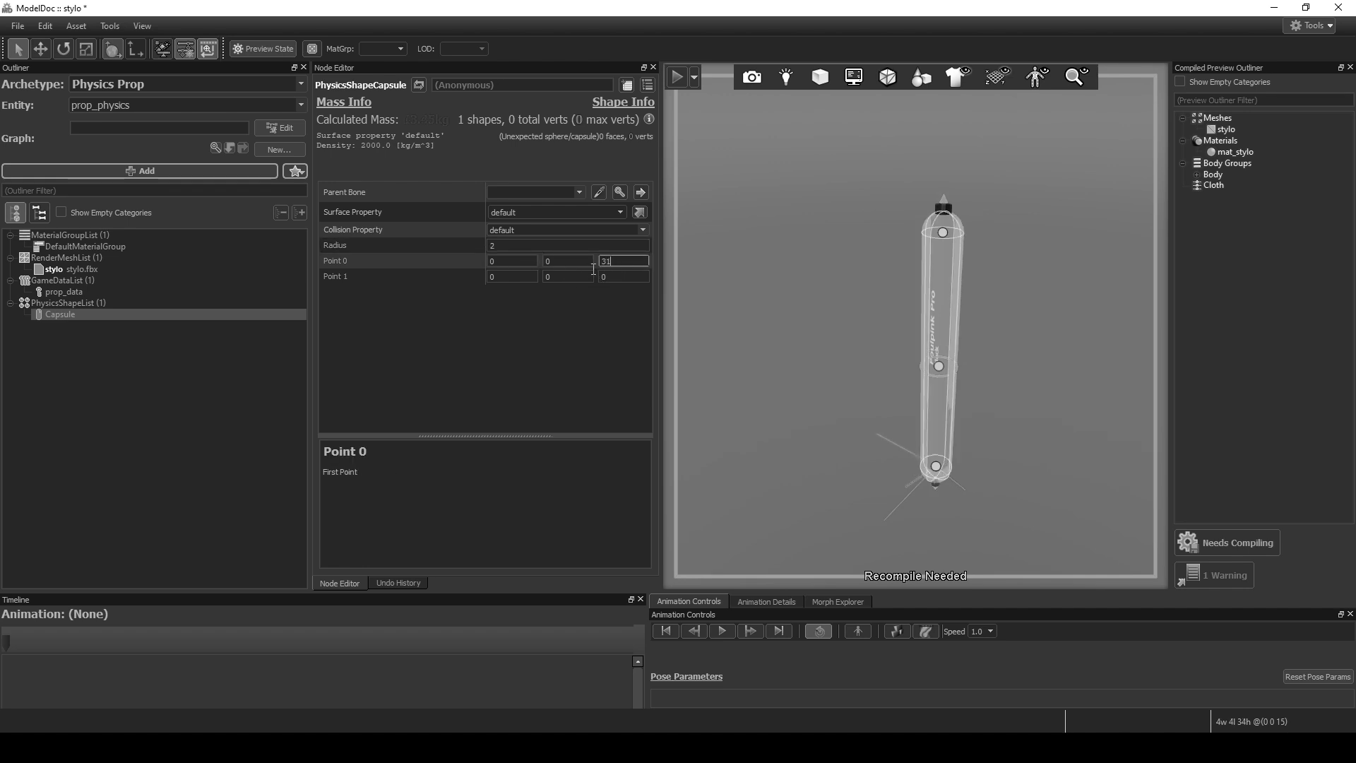
# - Select the PhysicsShapeList and examine from several angles how the capsule encloses the pen
pyautogui.click(736, 300)
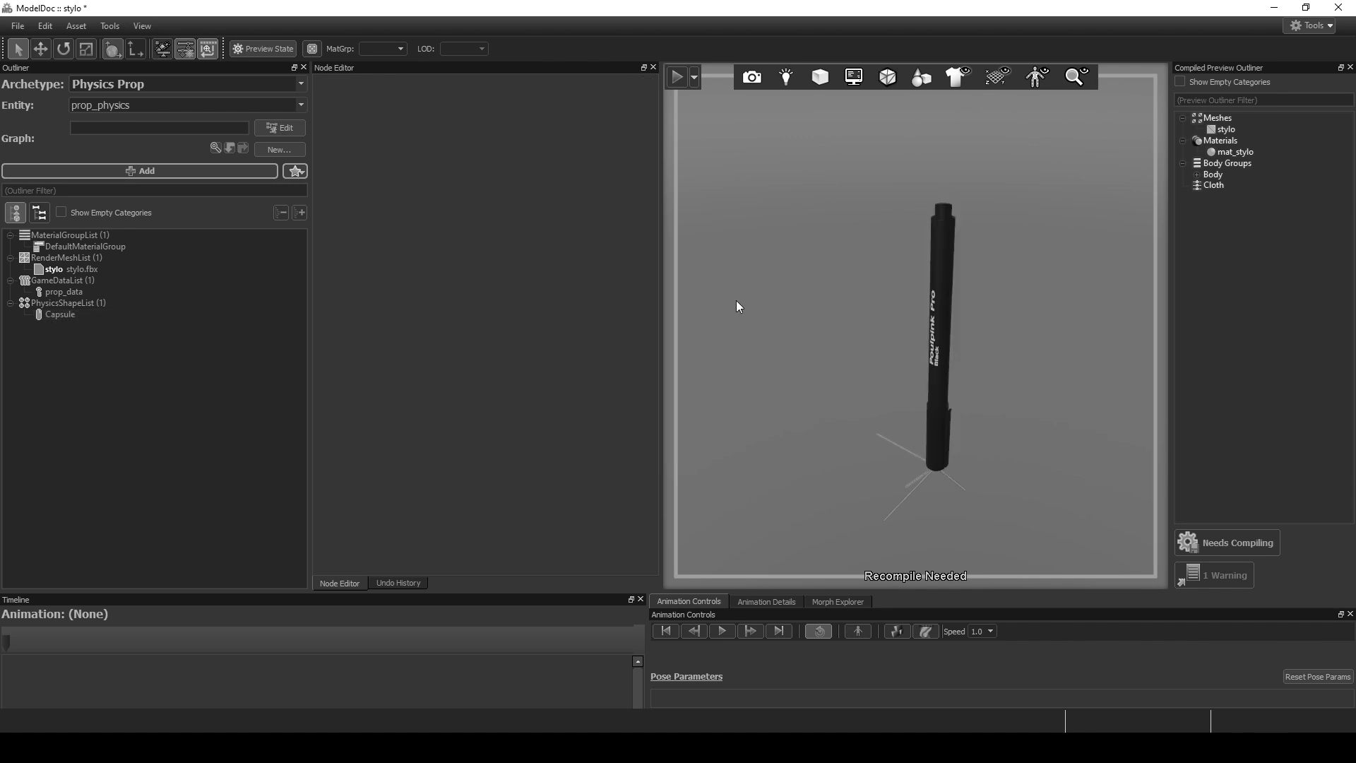
pyautogui.click(127, 305)
pyautogui.moveTo(804, 333); pyautogui.dragTo(803, 327)
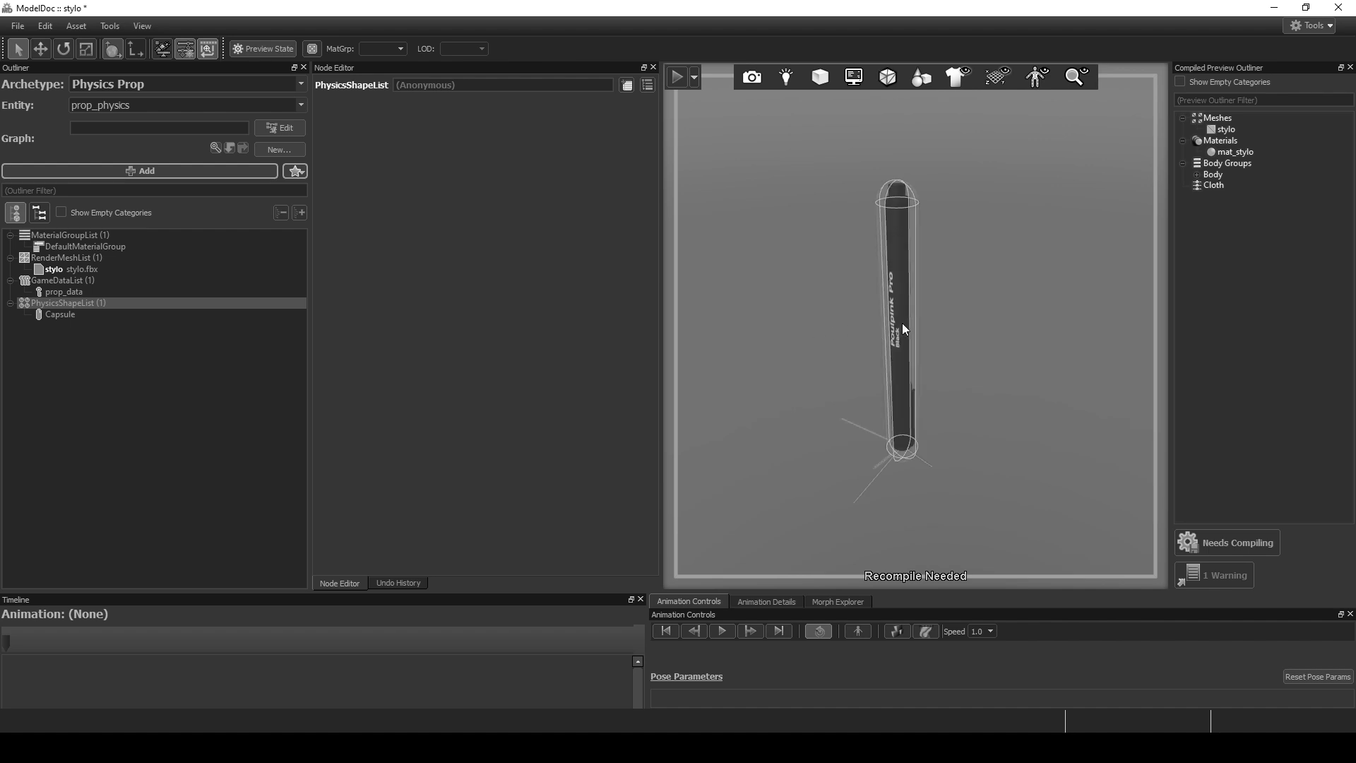
pyautogui.moveTo(944, 325); pyautogui.dragTo(934, 324)
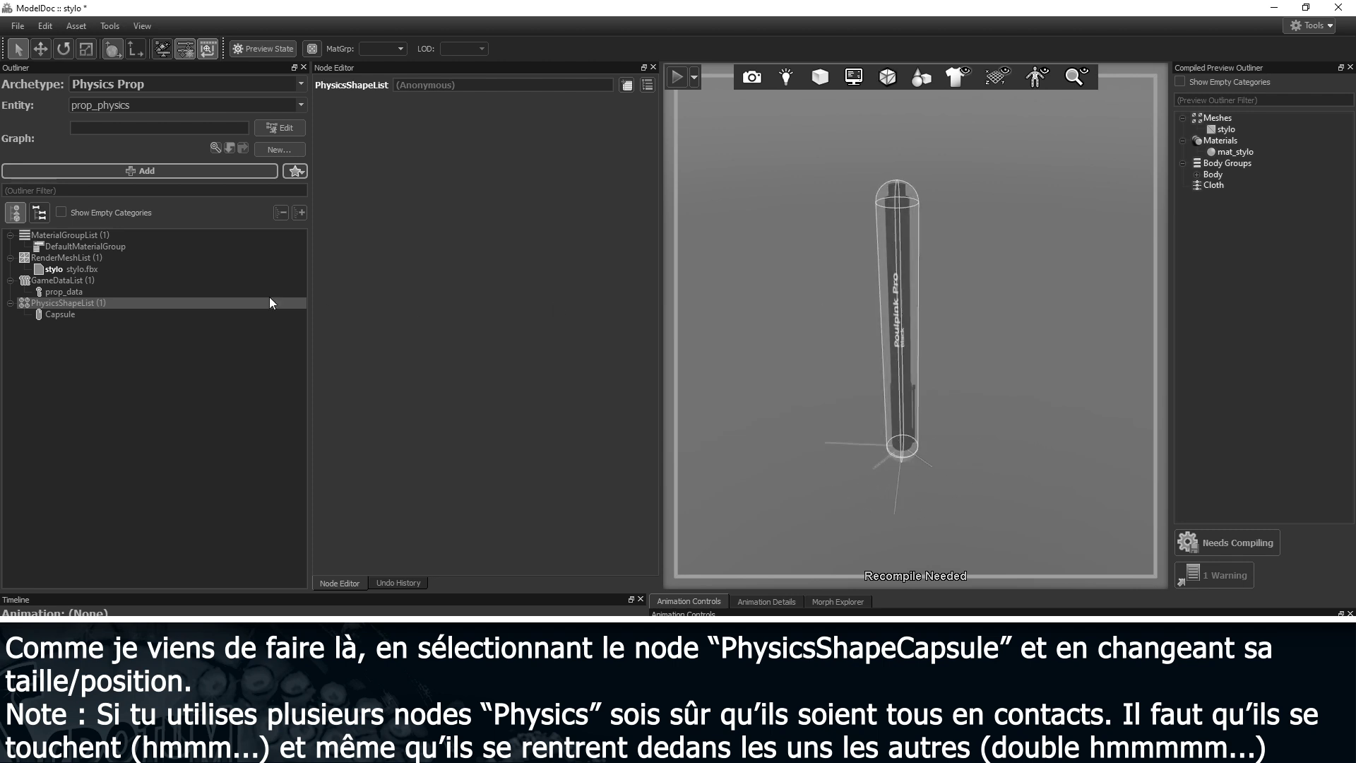
# - Replace the capsule with a PhysicsHullFile node, found by searching for "physic", using stylo.fbx as its source mesh
pyautogui.click(106, 314)
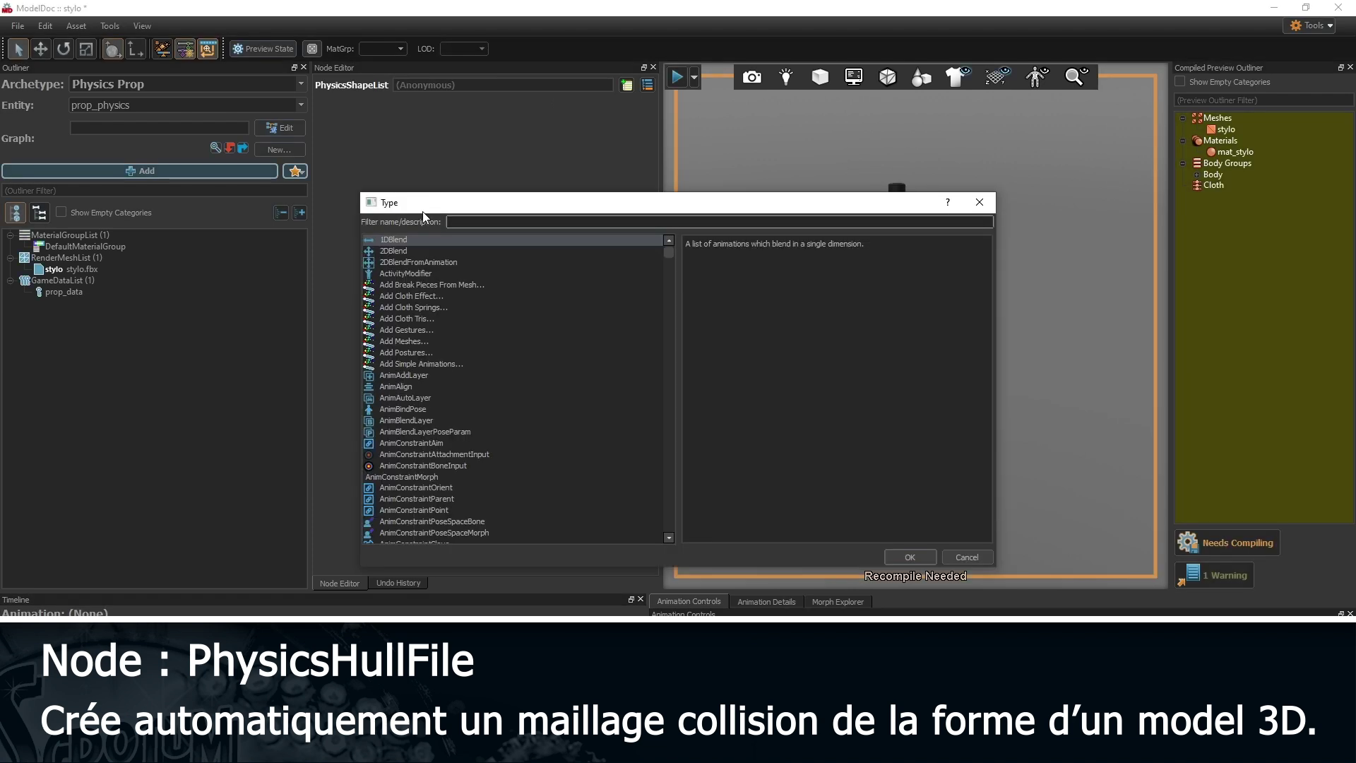
pyautogui.write('physic')
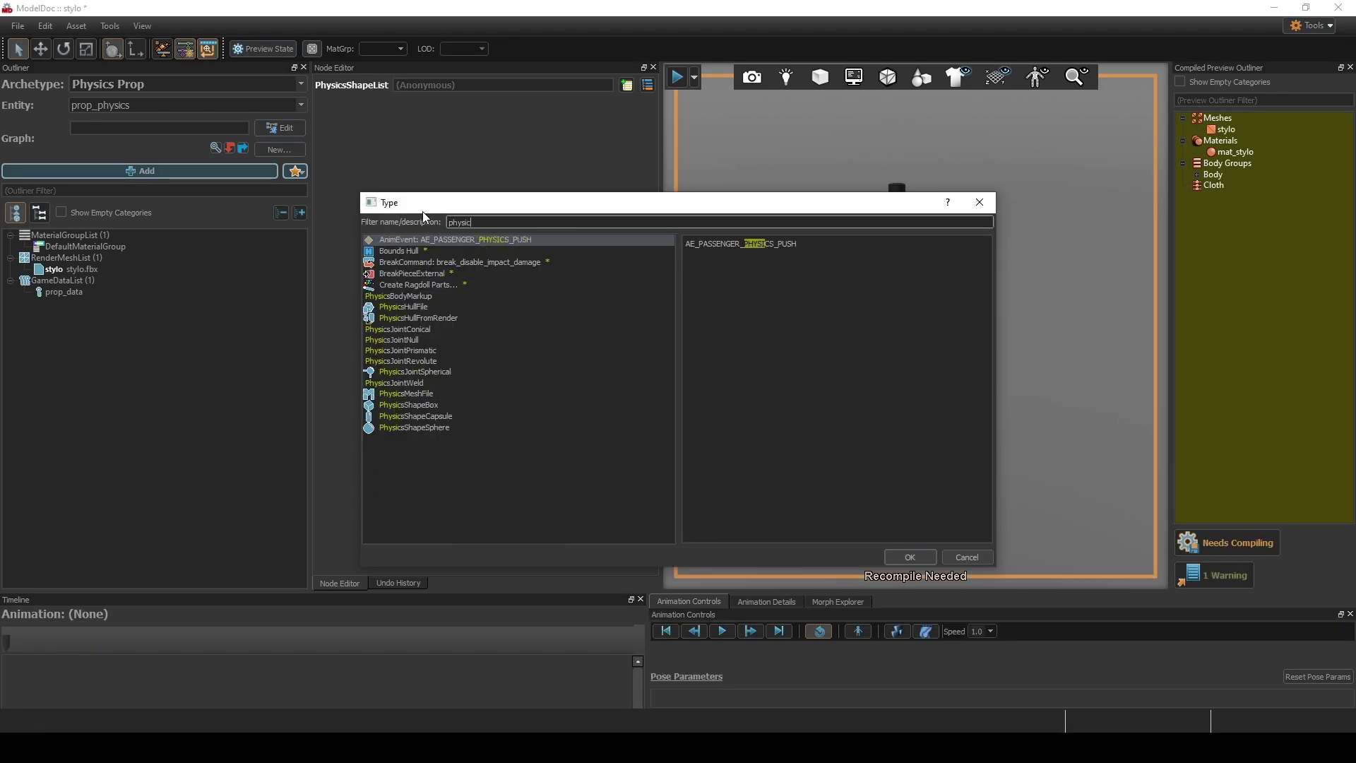
pyautogui.click(418, 306)
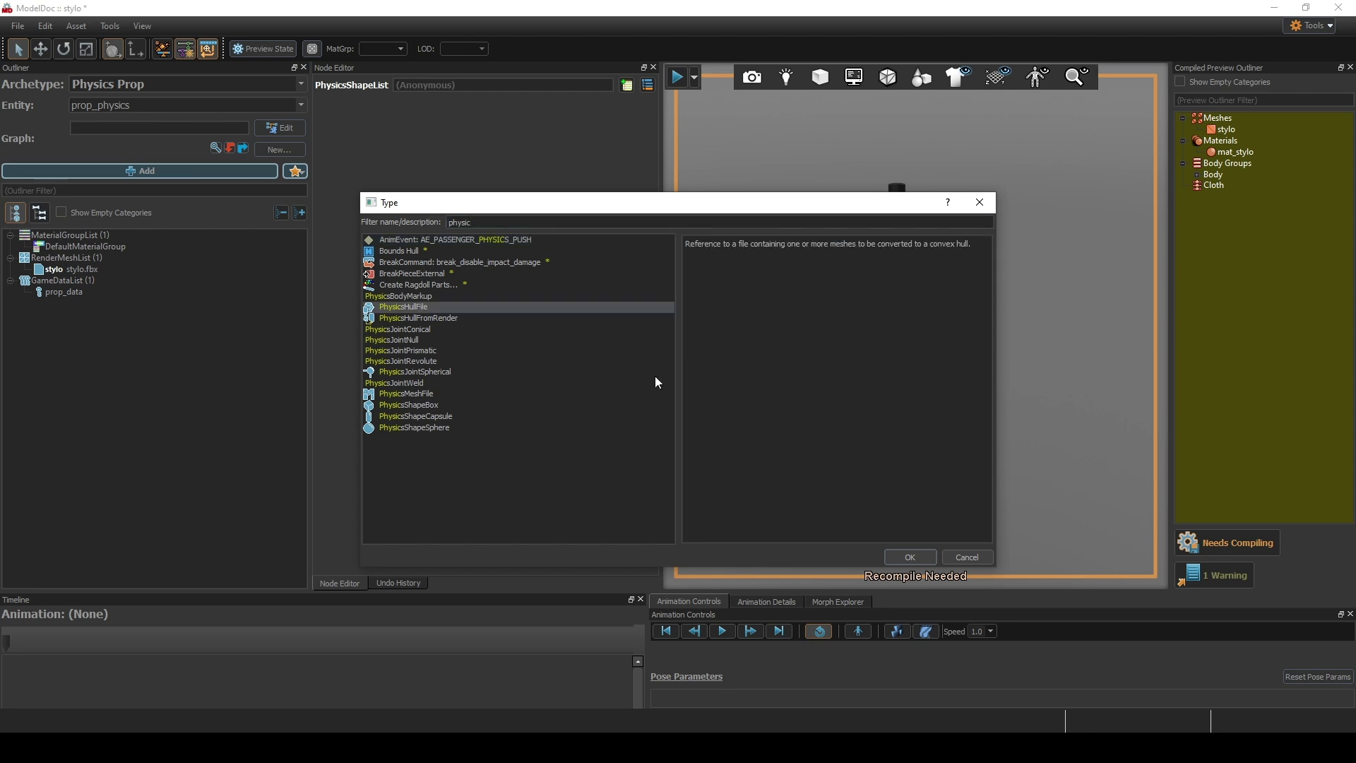
pyautogui.click(896, 556)
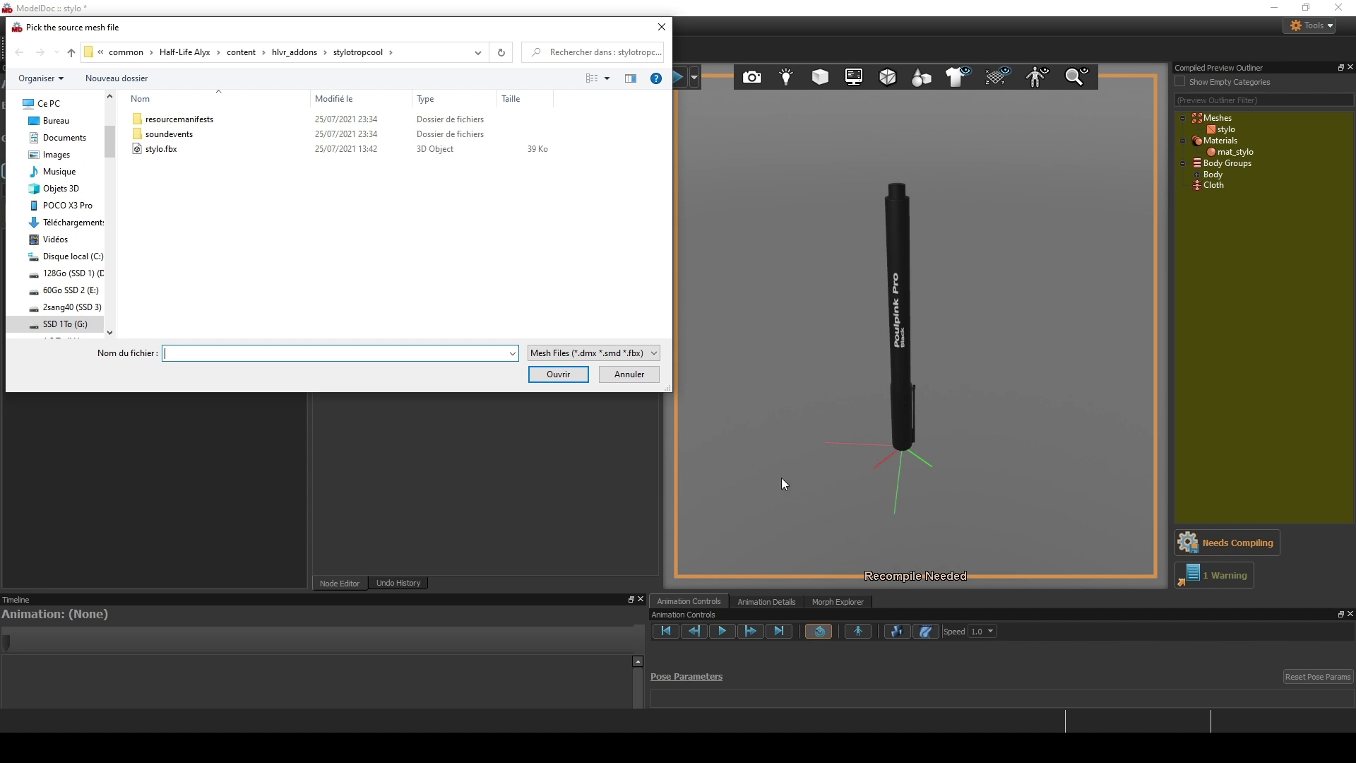
pyautogui.click(160, 151)
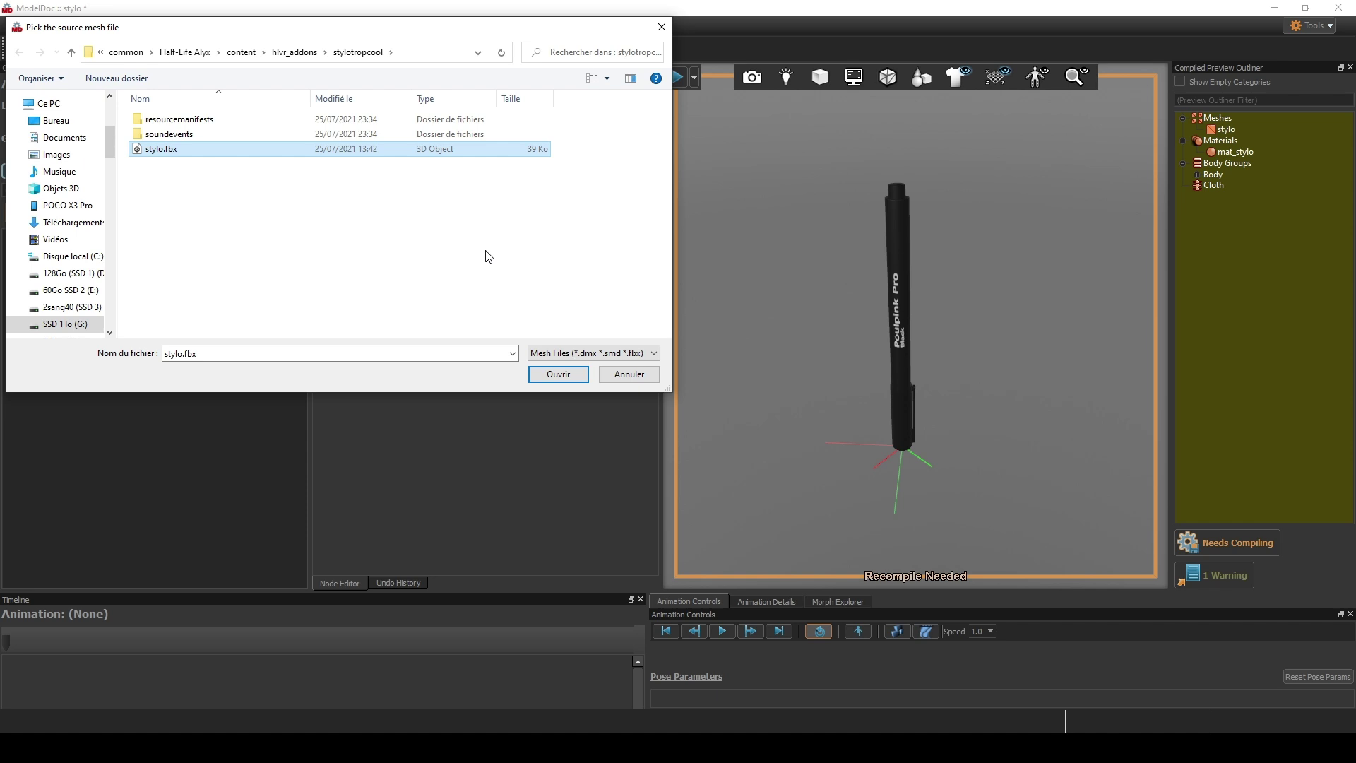
pyautogui.click(572, 381)
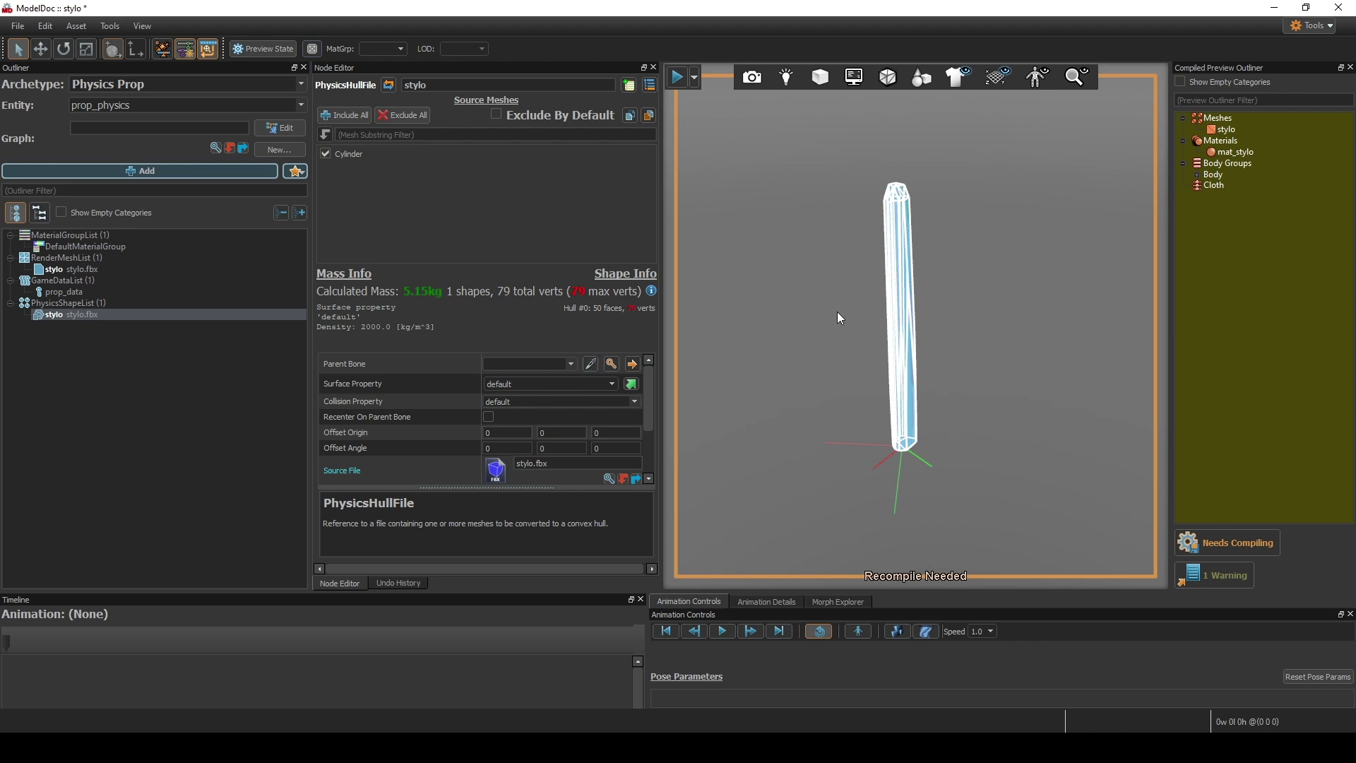
# - Try simplifying the pen's collision hull with a Face Merge Angle of 61.71 and Max Vertices Per Hull of 42
pyautogui.moveTo(887, 315); pyautogui.dragTo(678, 318)
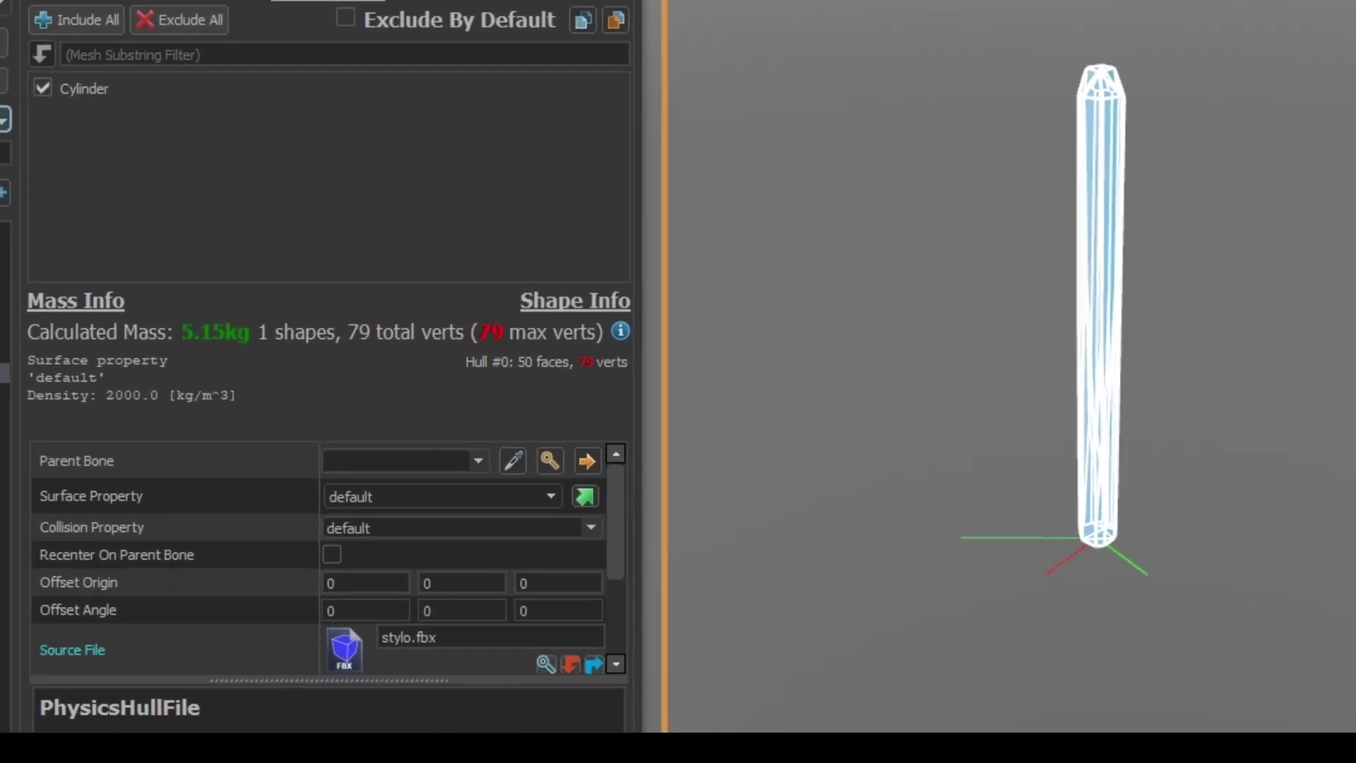
pyautogui.moveTo(1048, 292); pyautogui.dragTo(1048, 357, button='middle')
pyautogui.moveTo(1048, 358); pyautogui.dragTo(864, 358)
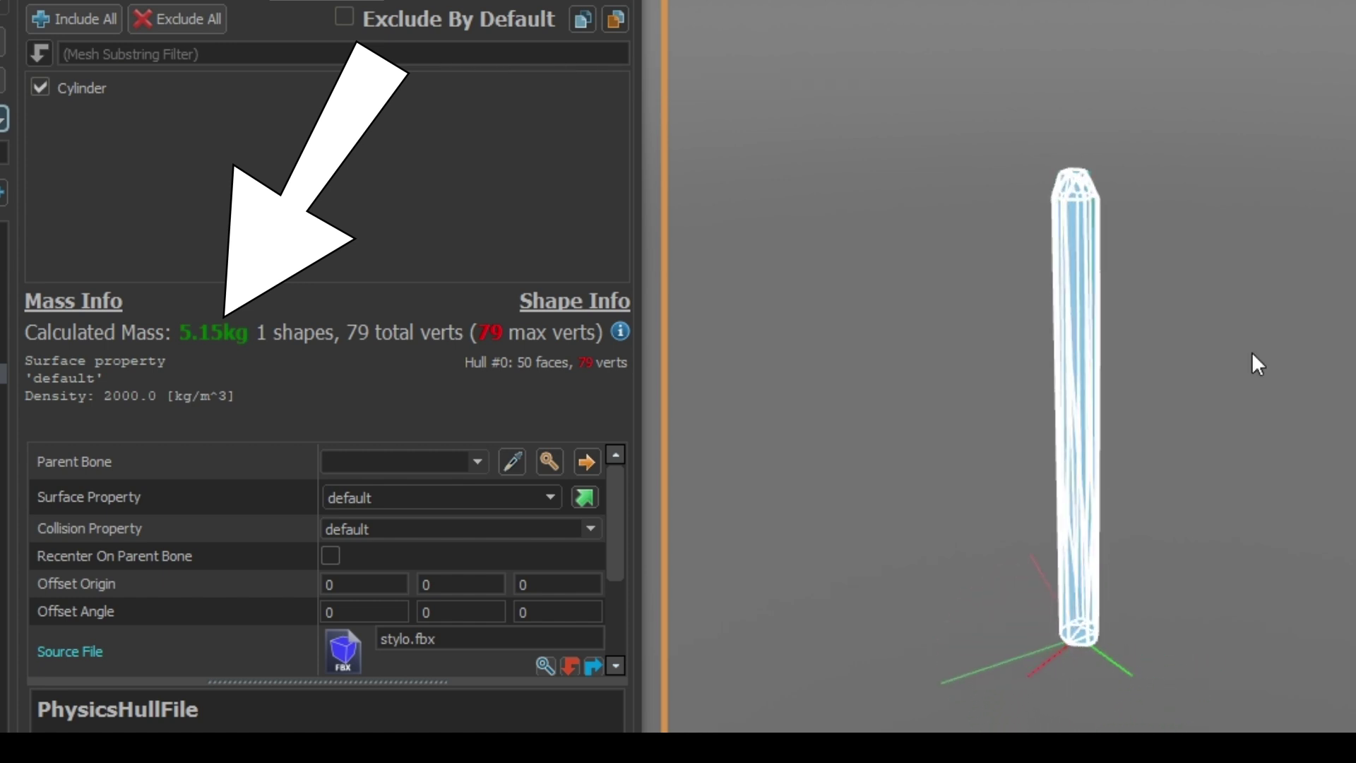
pyautogui.moveTo(616, 501); pyautogui.dragTo(601, 594)
pyautogui.moveTo(425, 585); pyautogui.dragTo(566, 602)
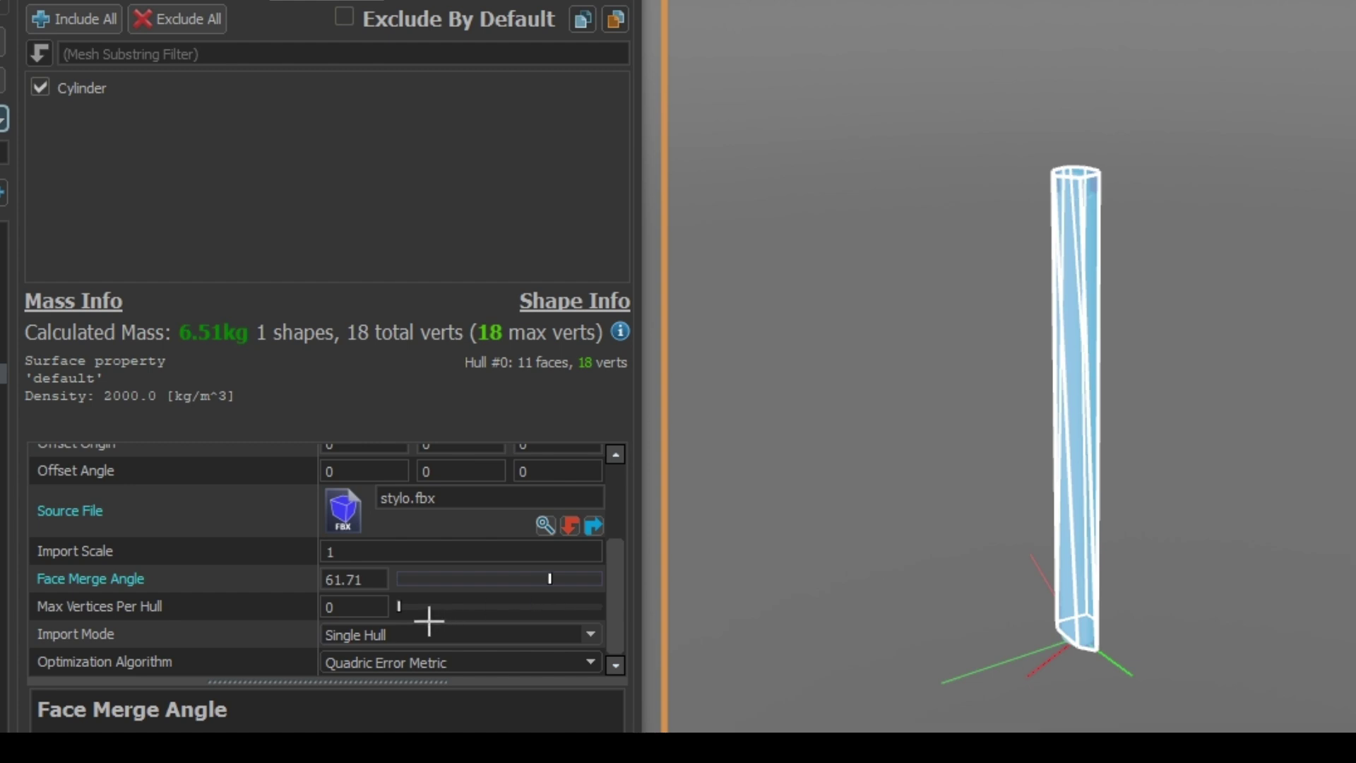
pyautogui.moveTo(417, 608); pyautogui.dragTo(554, 630)
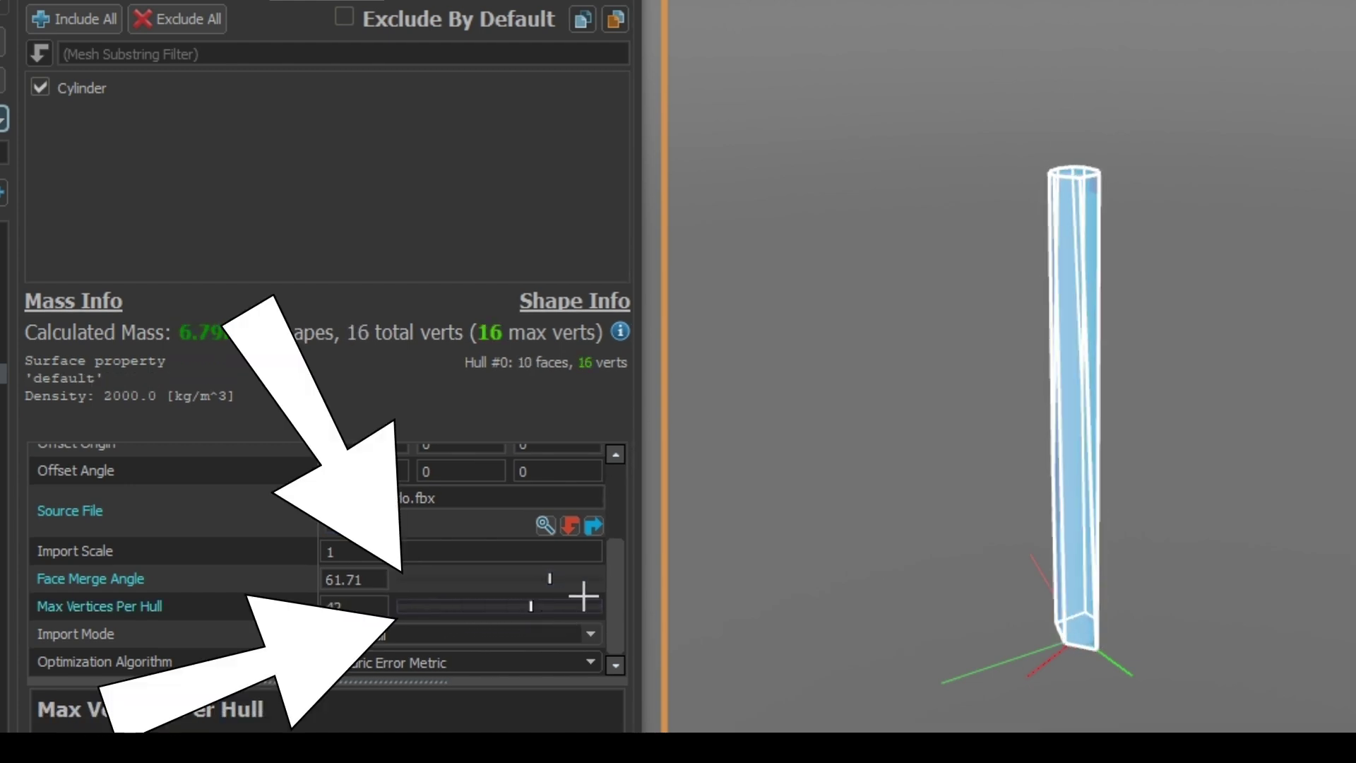
# - Refine the pen's collision hull with a Face Merge Angle of 29.84 and Max Vertices Per Hull of 22
pyautogui.scroll(5, 1057, 469)
pyautogui.moveTo(563, 594)
pyautogui.mouseDown()
pyautogui.moveTo(514, 597)
pyautogui.moveTo(521, 624)
pyautogui.moveTo(467, 625)
pyautogui.mouseUp()
pyautogui.moveTo(508, 578)
pyautogui.mouseDown()
pyautogui.moveTo(563, 596)
pyautogui.moveTo(385, 627)
pyautogui.moveTo(603, 644)
pyautogui.moveTo(486, 654)
pyautogui.mouseUp()
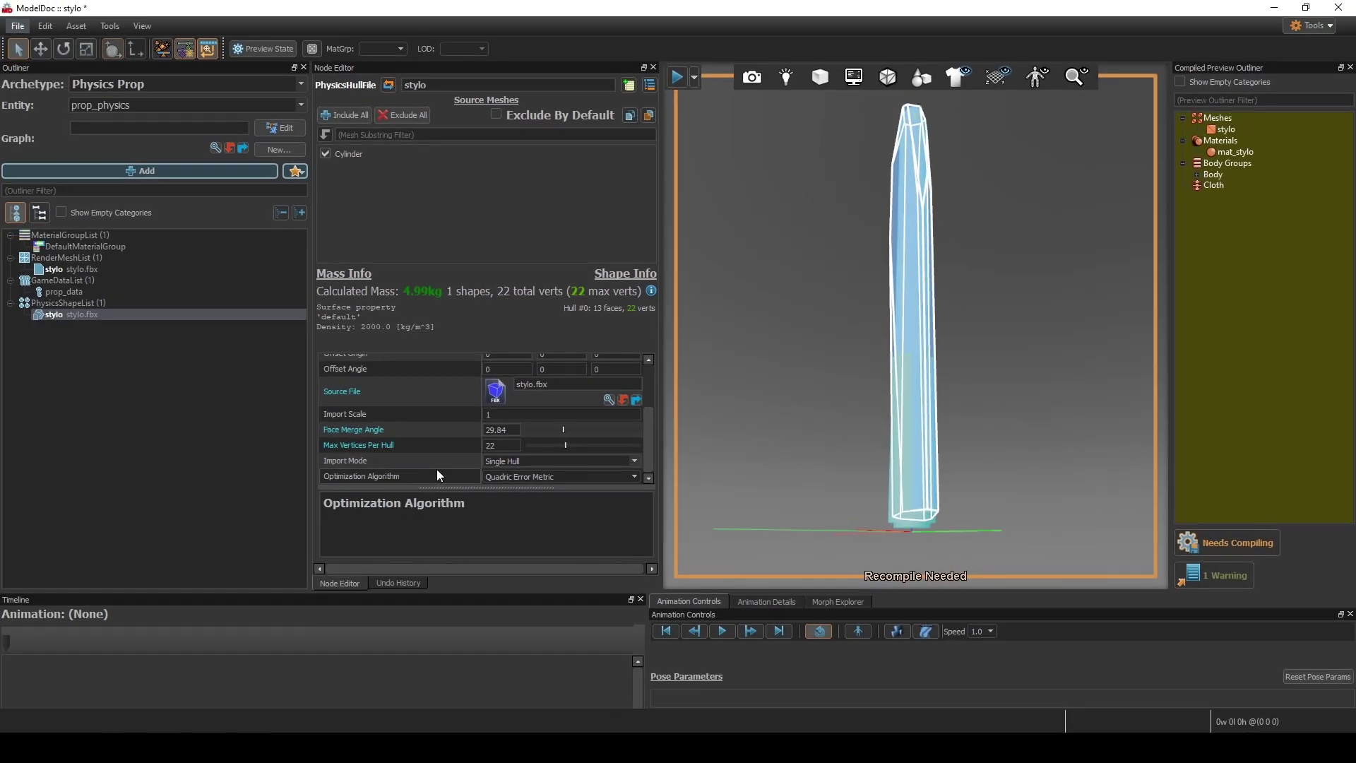
# - Try prop.wood_crate and prop.pottery as the collision hull's Surface Property to compare the calculated mass
pyautogui.scroll(5, 436, 469)
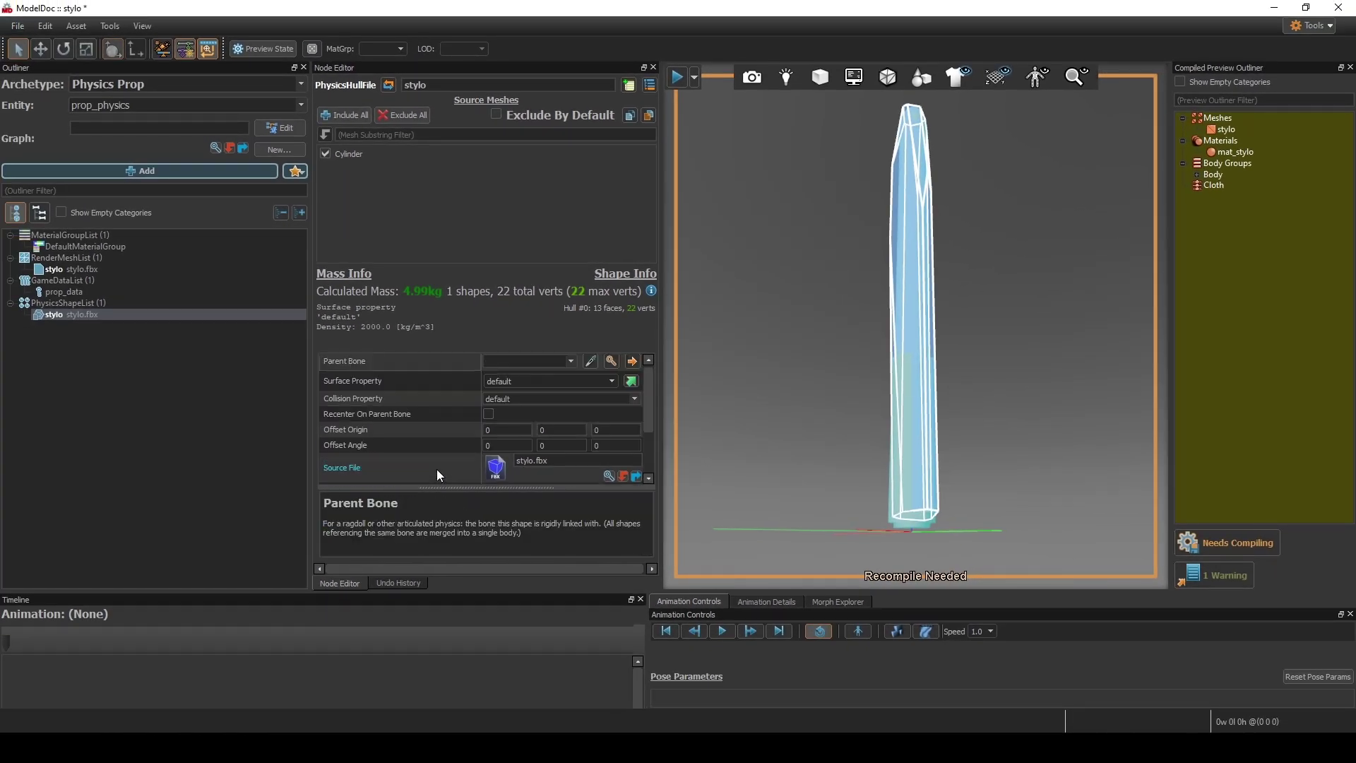
pyautogui.click(612, 383)
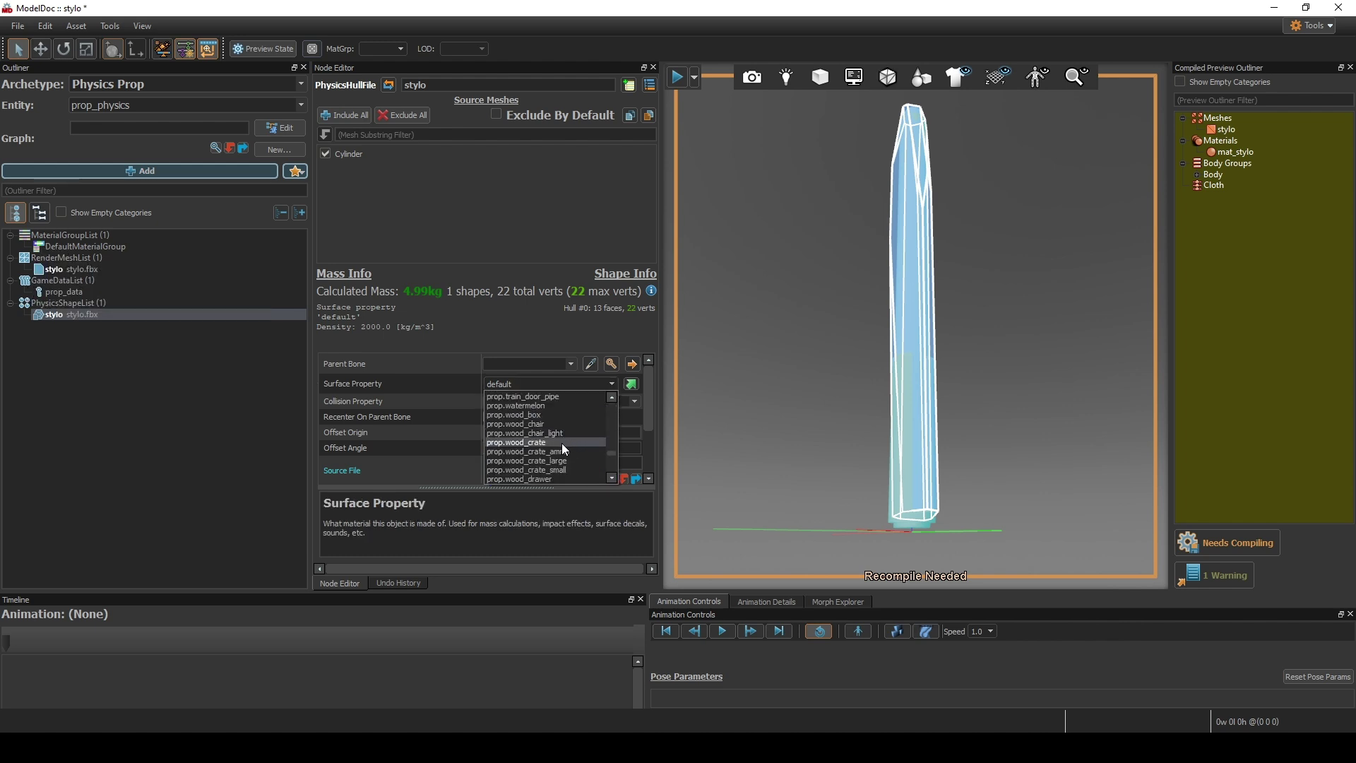
pyautogui.click(564, 443)
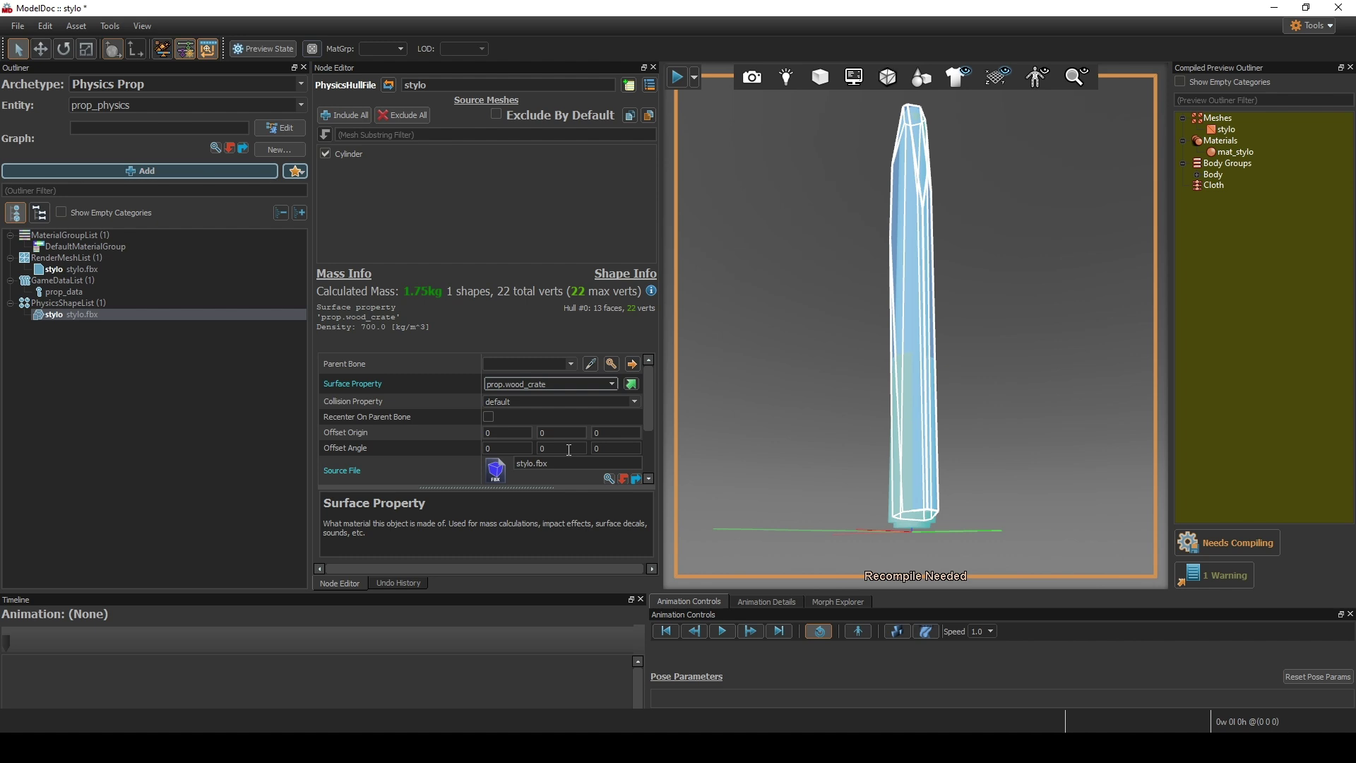
pyautogui.click(612, 385)
pyautogui.scroll(5, 612, 386)
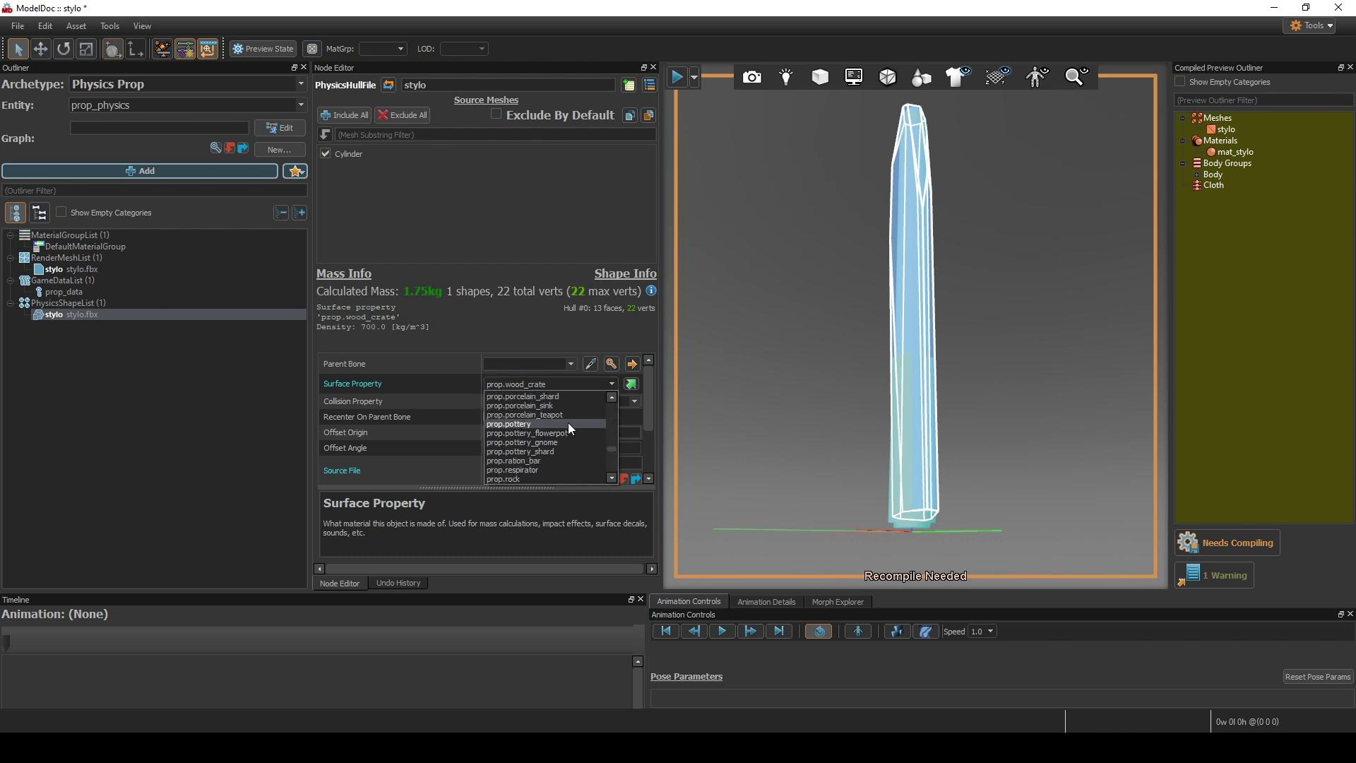
pyautogui.click(568, 424)
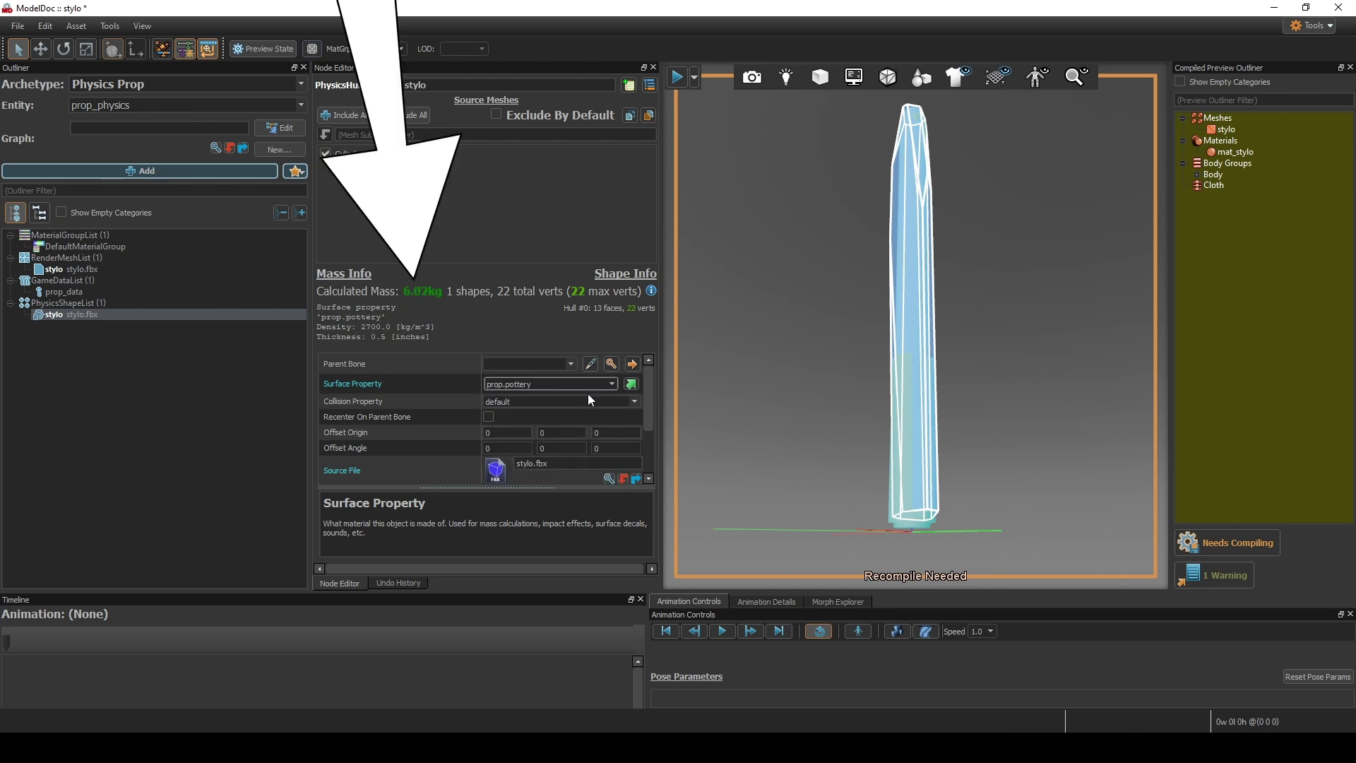
# - Try prop.plastic_trashcan as the collision hull's Surface Property
pyautogui.click(612, 384)
pyautogui.scroll(2, 579, 420)
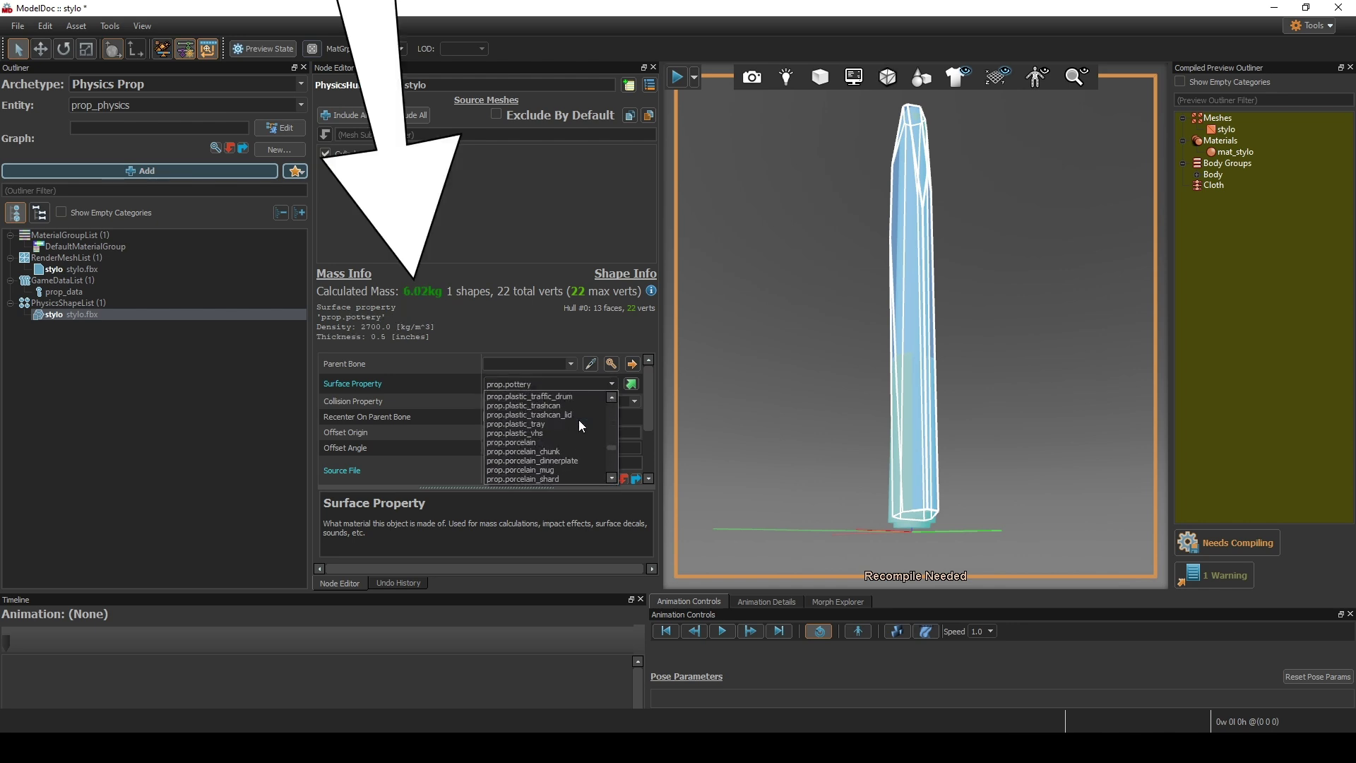
pyautogui.click(573, 406)
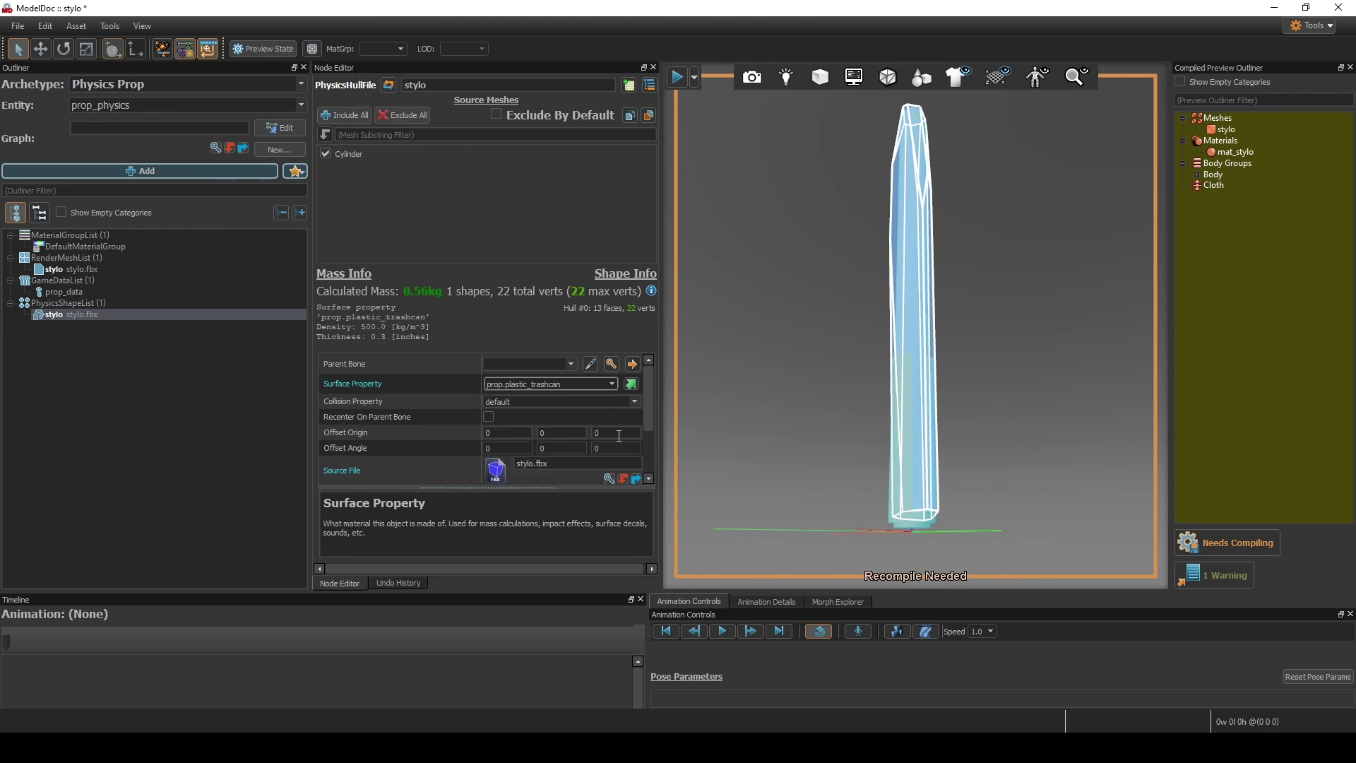
# - Set the collision hull's Surface Property back to default
pyautogui.press('alt')
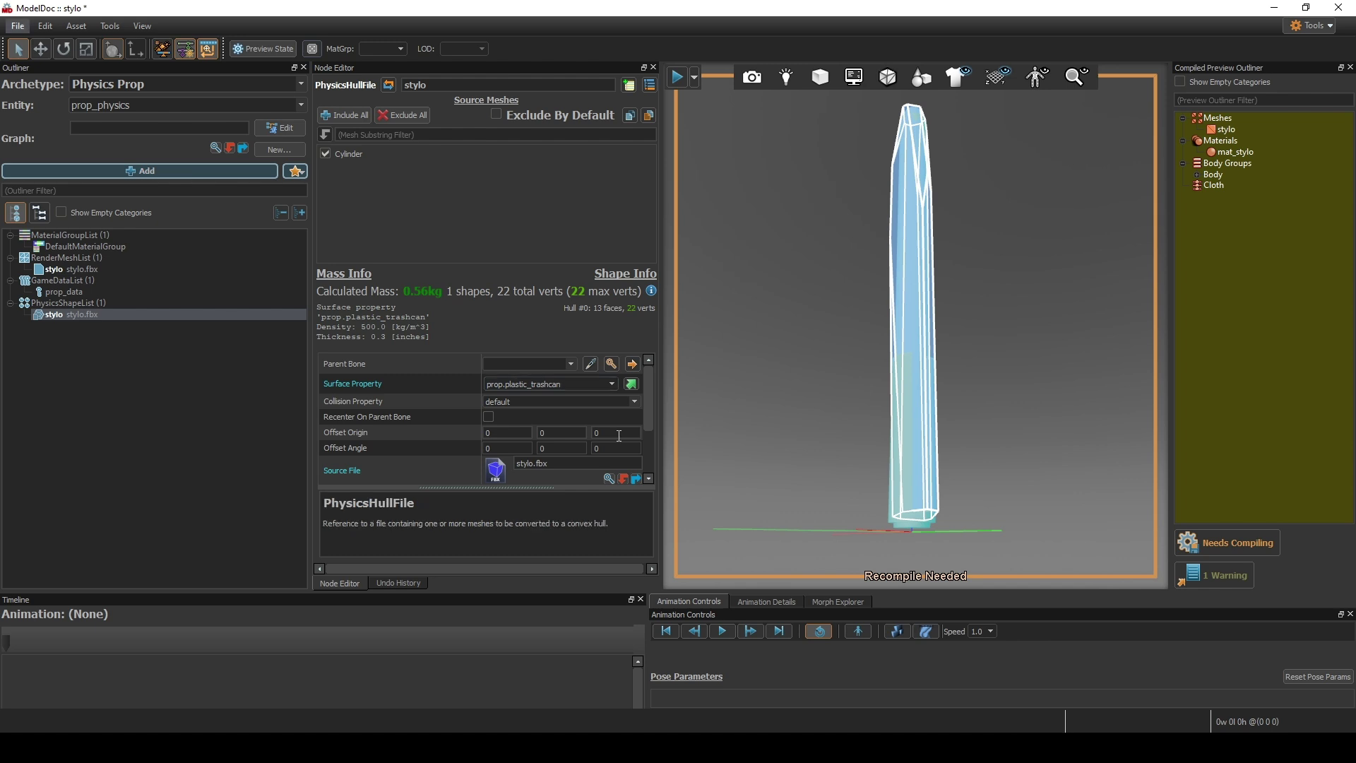
pyautogui.hotkey('alt', 'Down')
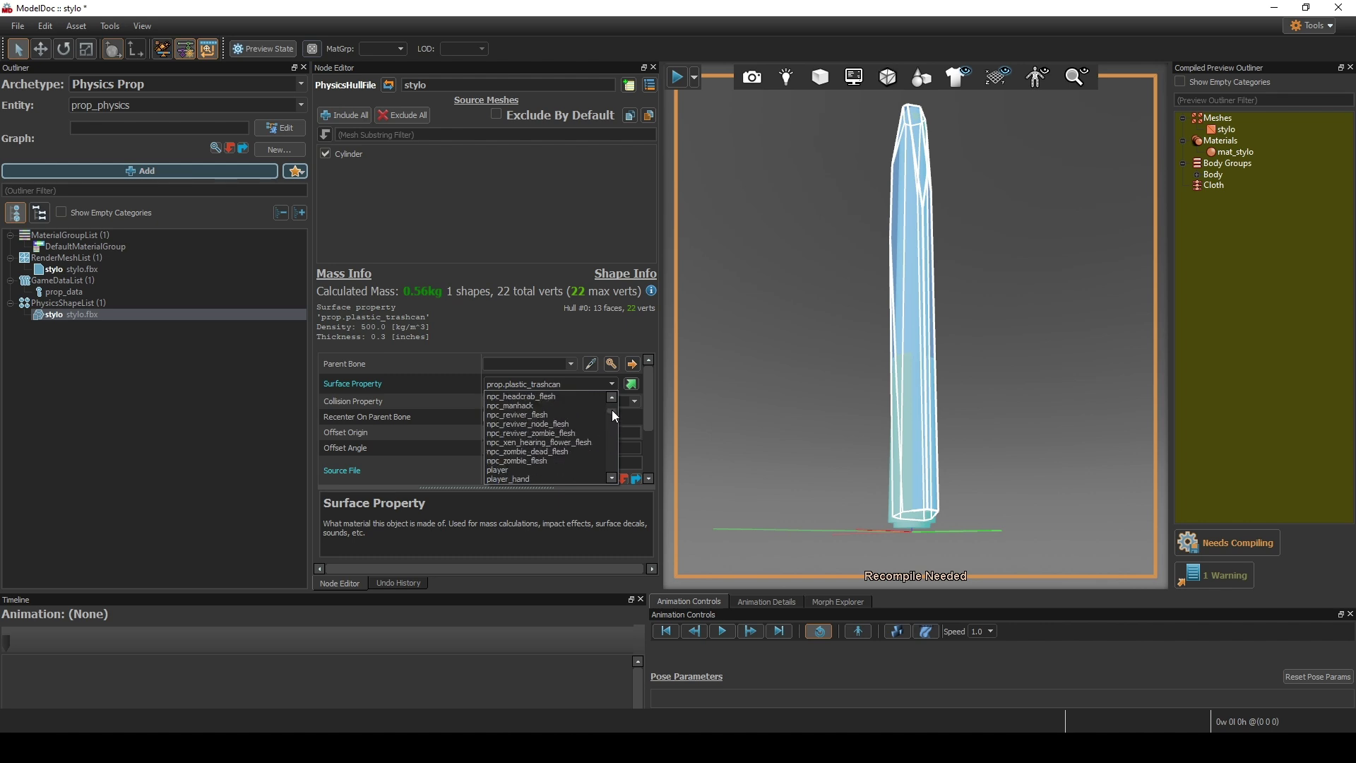
pyautogui.click(549, 415)
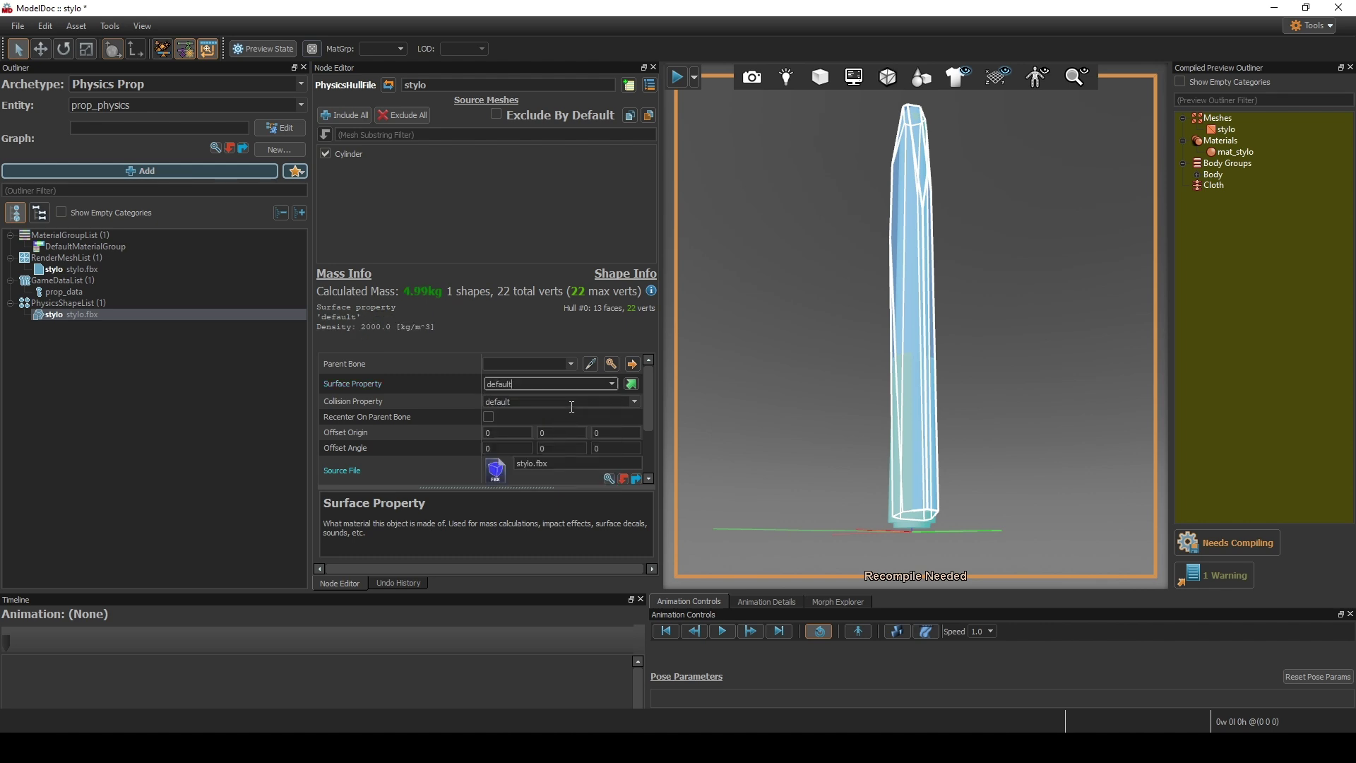
# - Compile the pen model and test its physics in the game preview by knocking and throwing the pile of pens around
pyautogui.click(1231, 544)
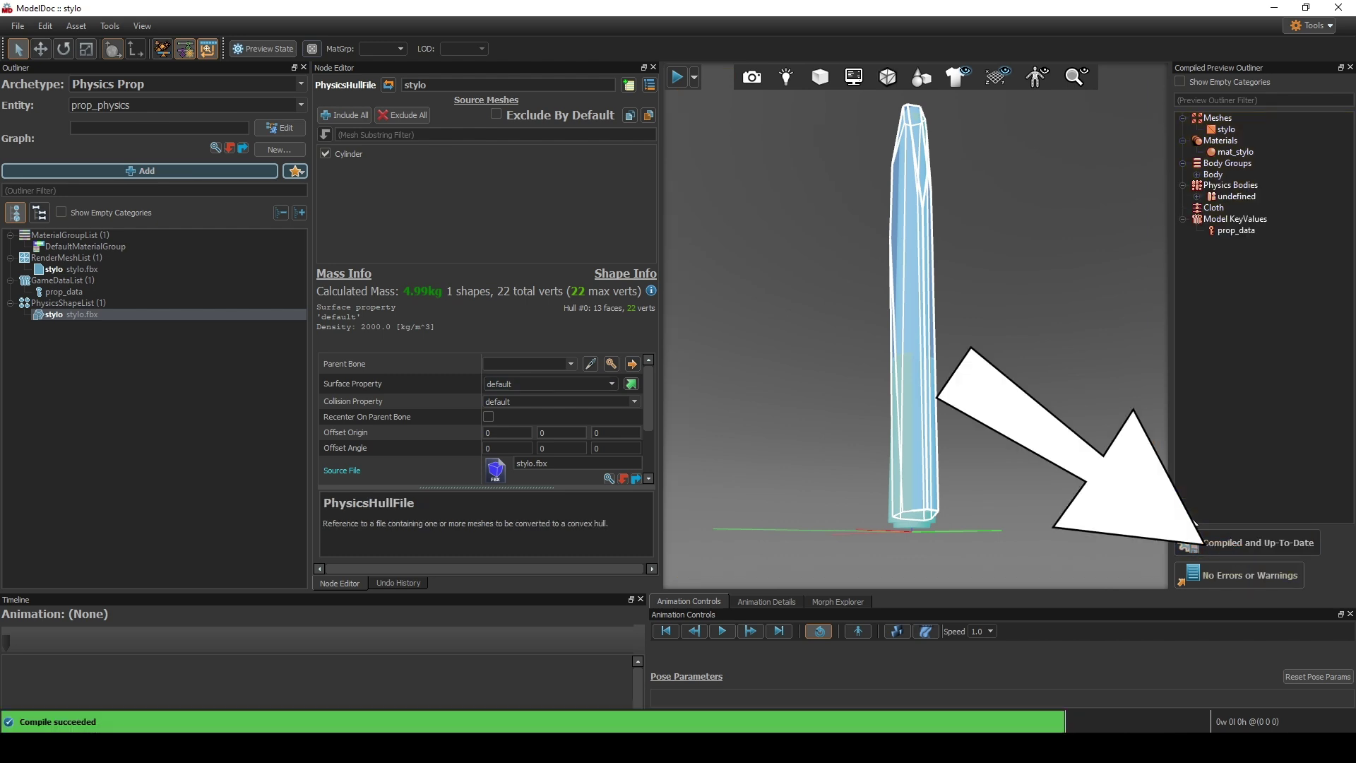
pyautogui.click(680, 79)
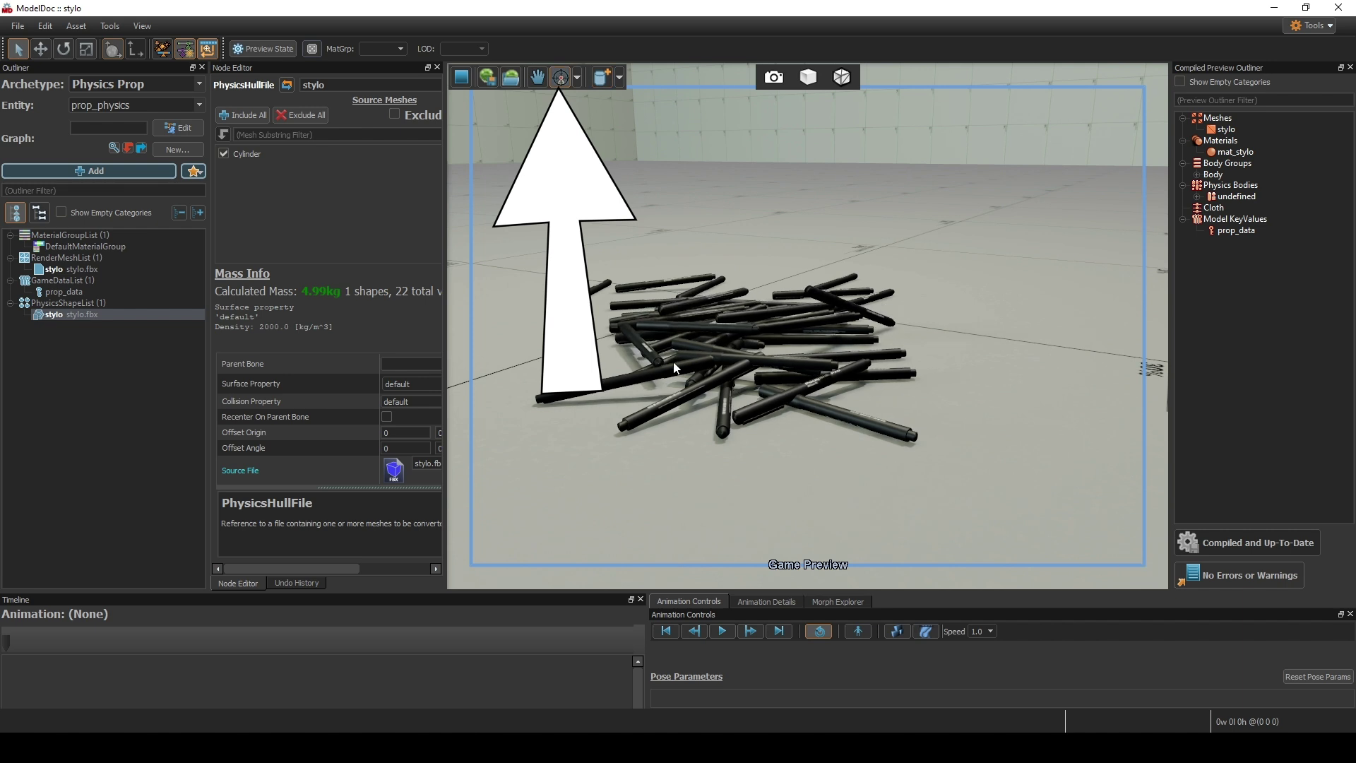
pyautogui.click(680, 324)
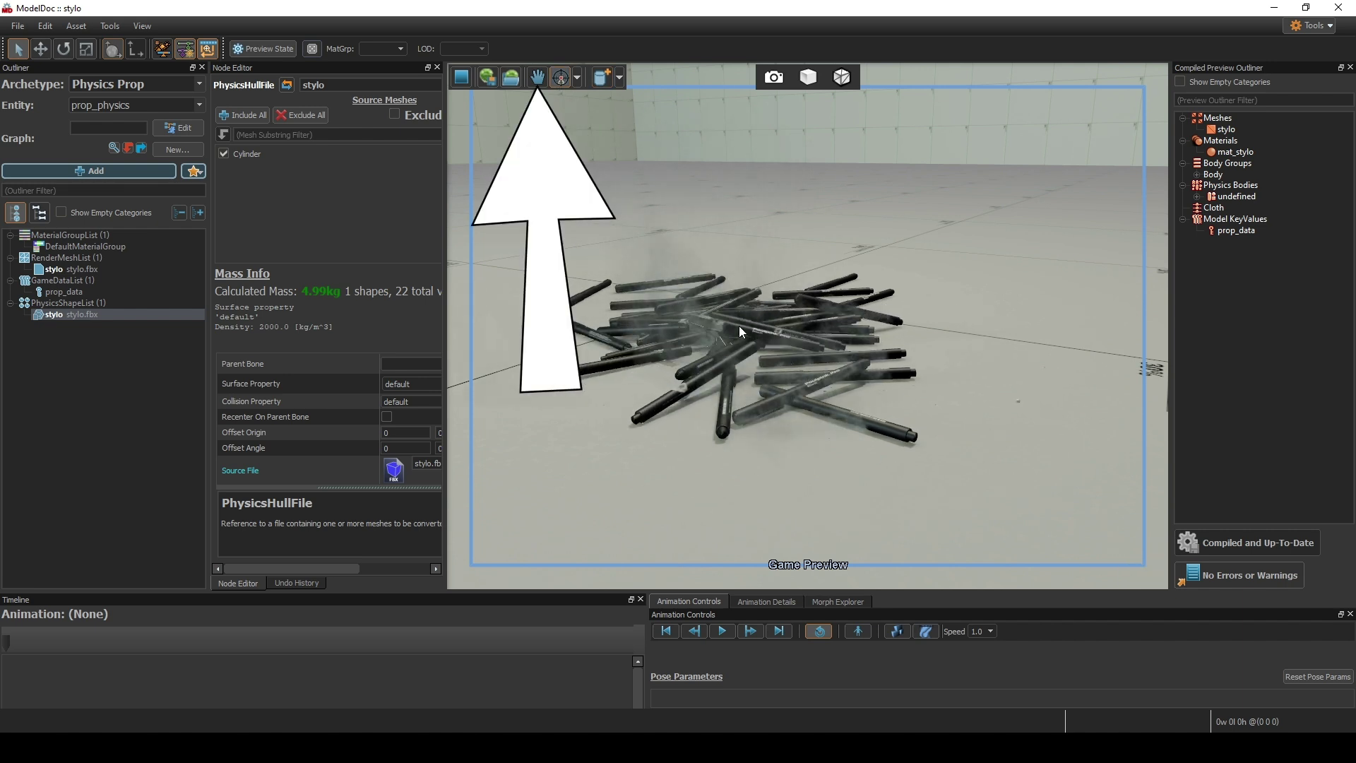
pyautogui.moveTo(727, 325); pyautogui.dragTo(790, 296)
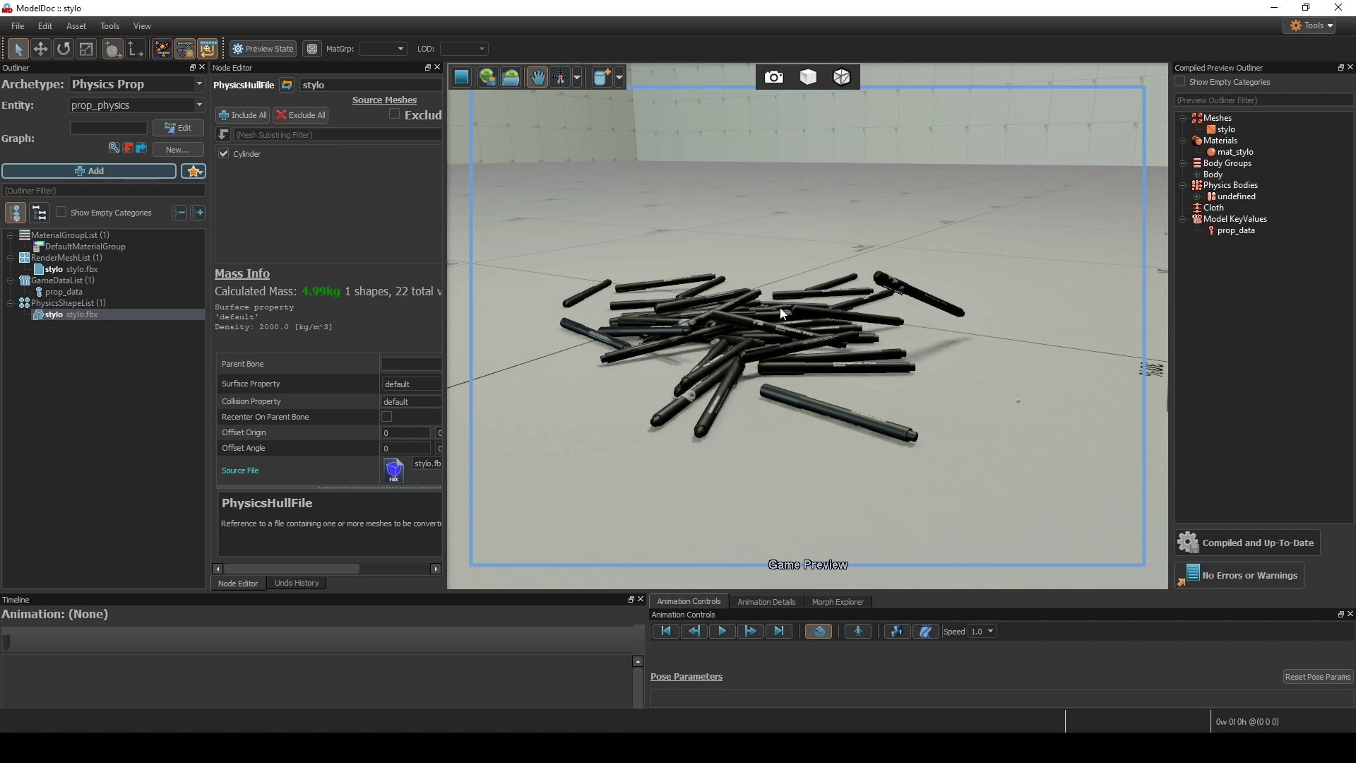
pyautogui.moveTo(727, 260)
pyautogui.mouseDown()
pyautogui.moveTo(740, 277)
pyautogui.moveTo(711, 321)
pyautogui.moveTo(627, 273)
pyautogui.moveTo(701, 302)
pyautogui.moveTo(798, 297)
pyautogui.moveTo(698, 263)
pyautogui.moveTo(613, 270)
pyautogui.moveTo(740, 291)
pyautogui.moveTo(782, 321)
pyautogui.moveTo(638, 281)
pyautogui.moveTo(596, 320)
pyautogui.mouseUp()
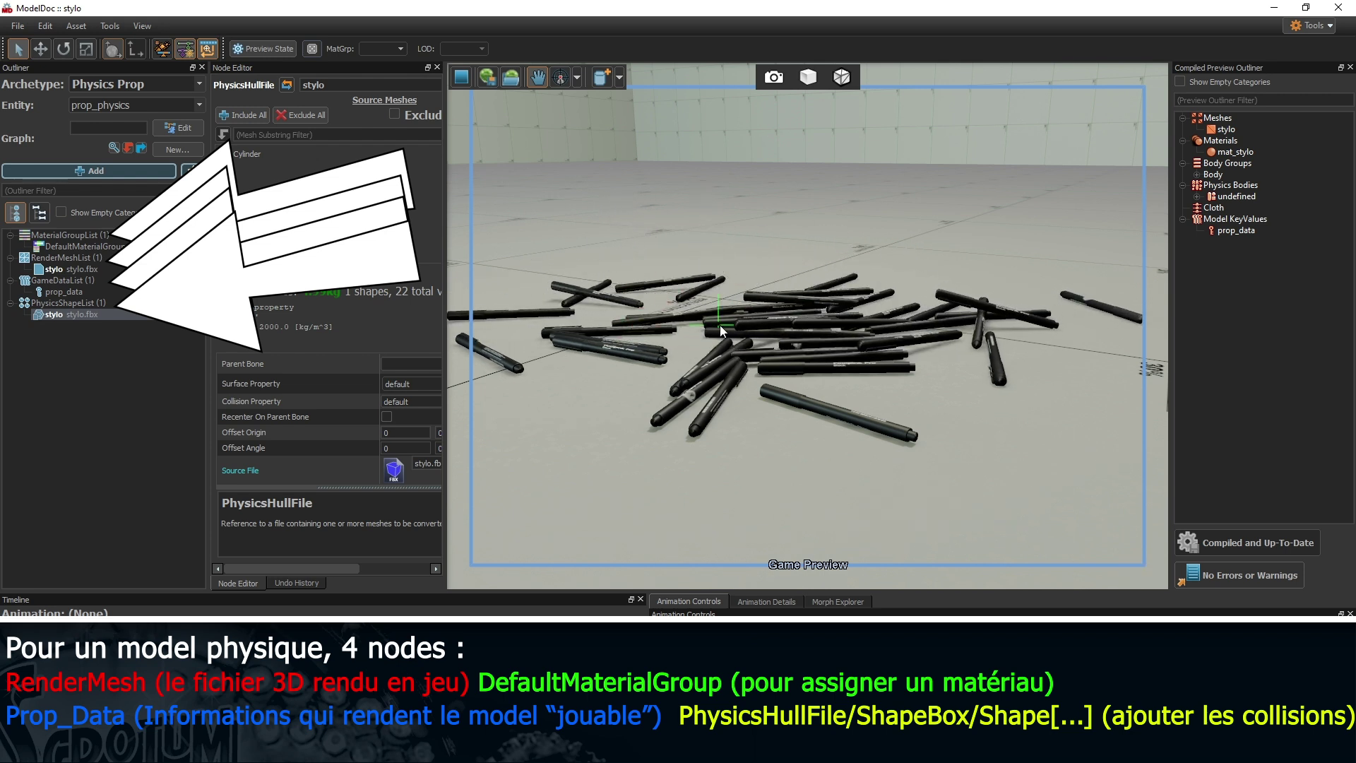
pyautogui.moveTo(714, 393); pyautogui.dragTo(798, 132)
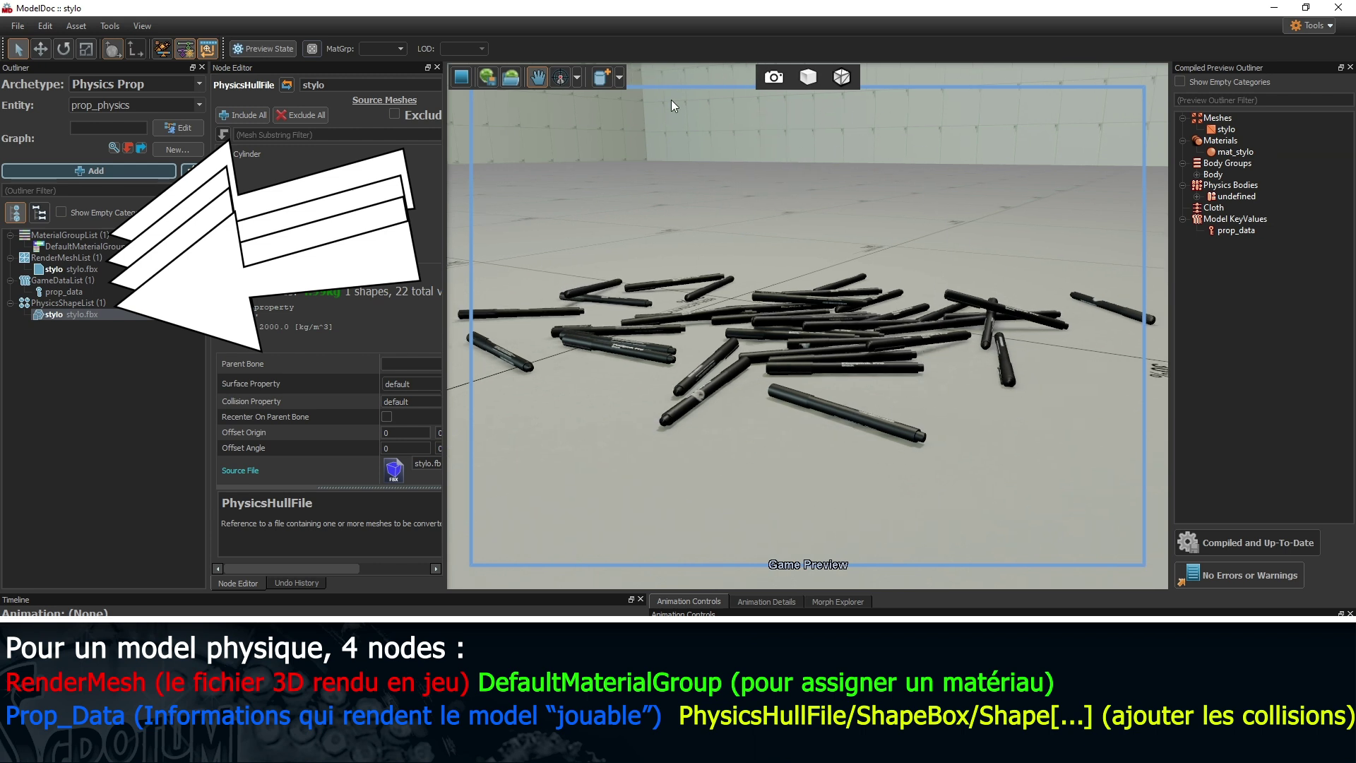
pyautogui.click(462, 78)
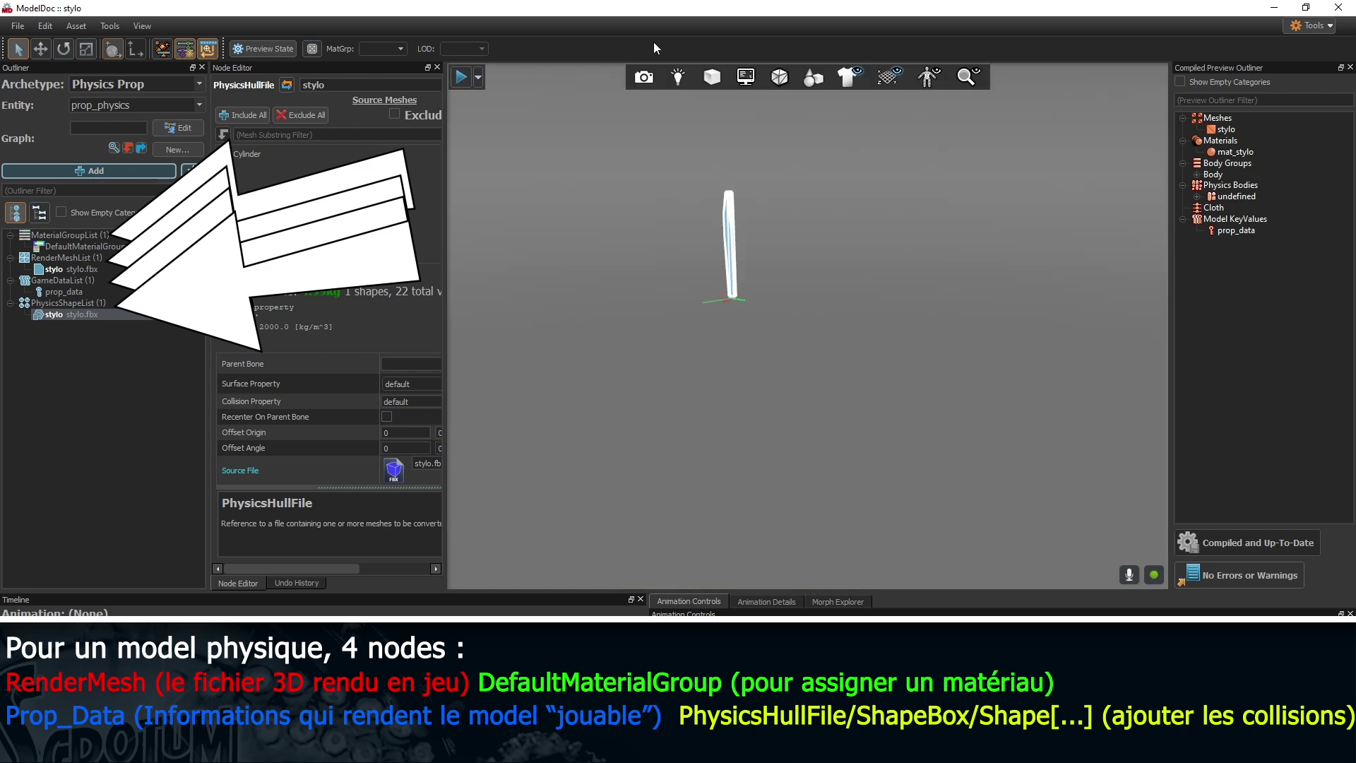
# - Switch to the Hammer editor and create a new map from the empty_box.vmap template
pyautogui.hotkey('alt', 'Tab')
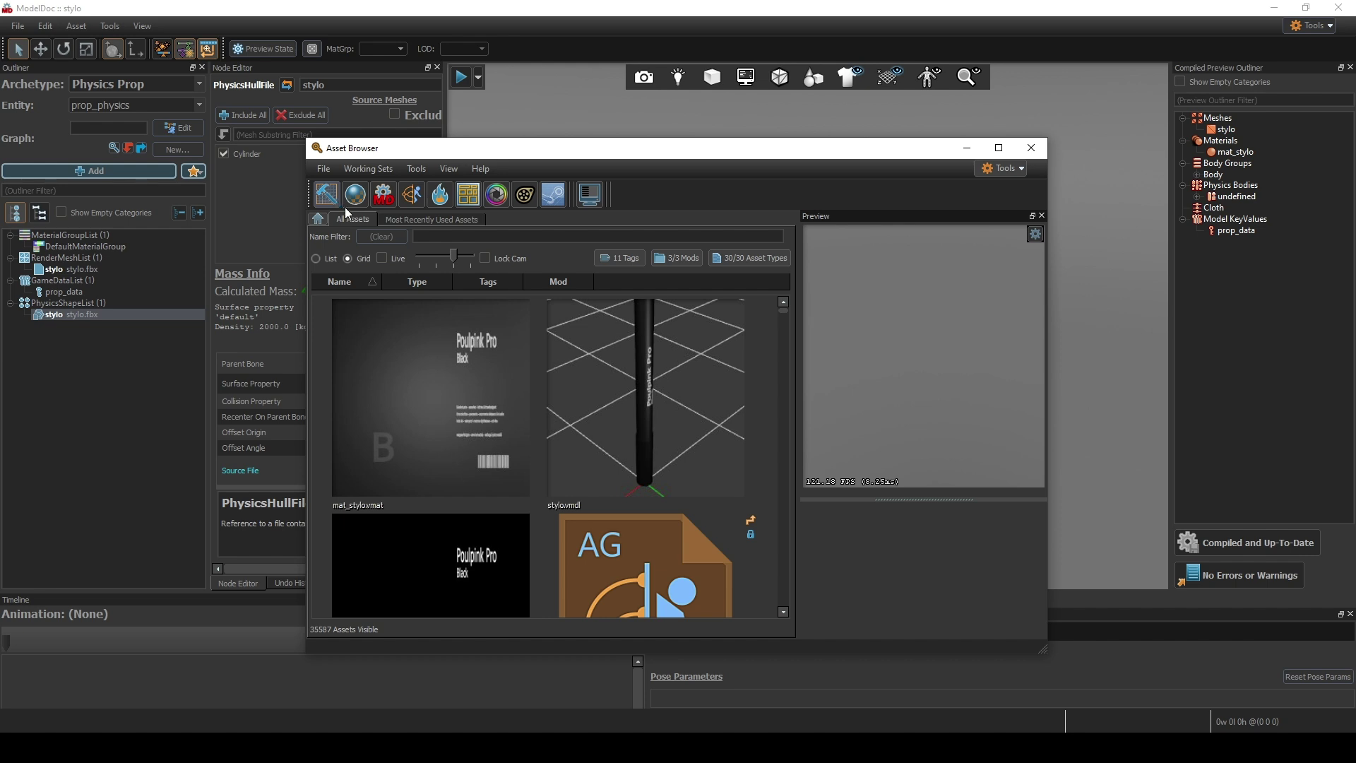
pyautogui.click(340, 203)
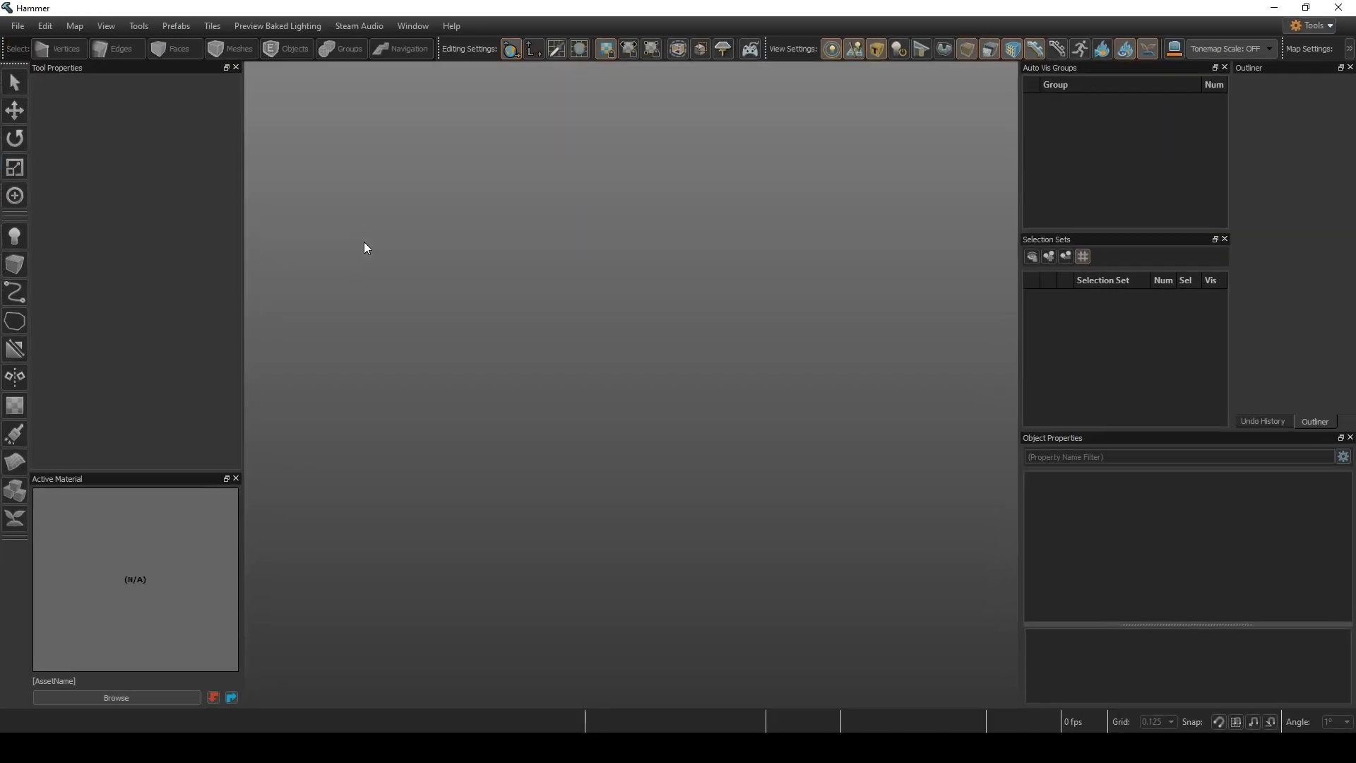
pyautogui.click(17, 26)
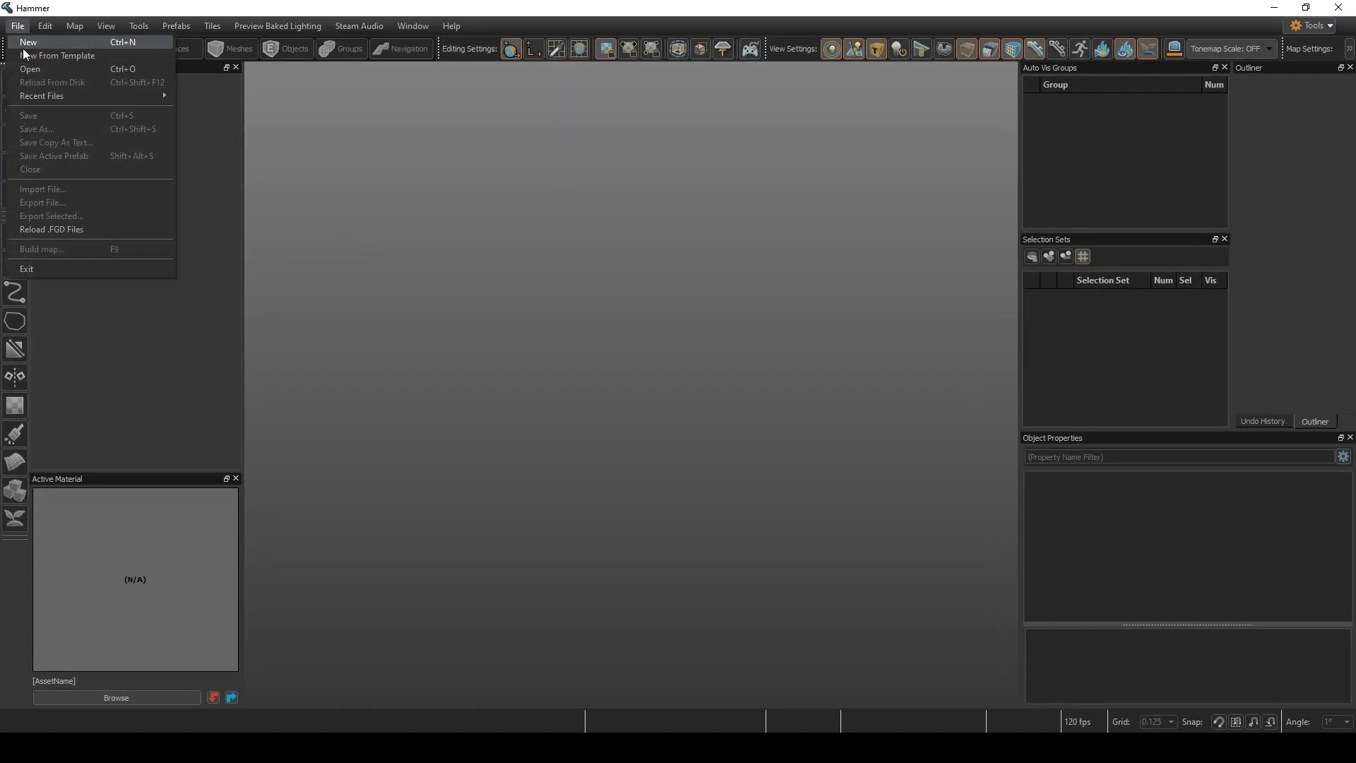
pyautogui.click(29, 56)
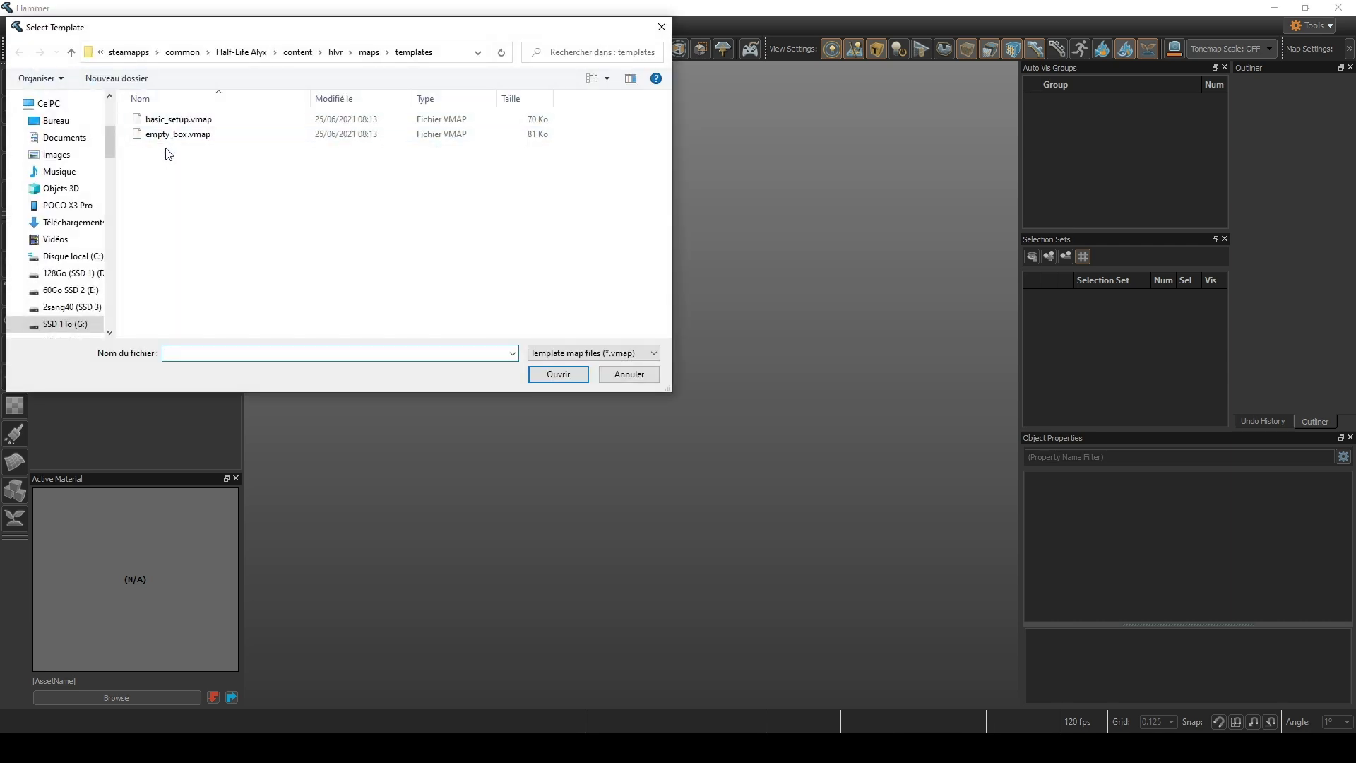
pyautogui.doubleClick(178, 134)
# - Place an entity on the room's floor near the existing player start and set its class to prop_physics
pyautogui.click(638, 455)
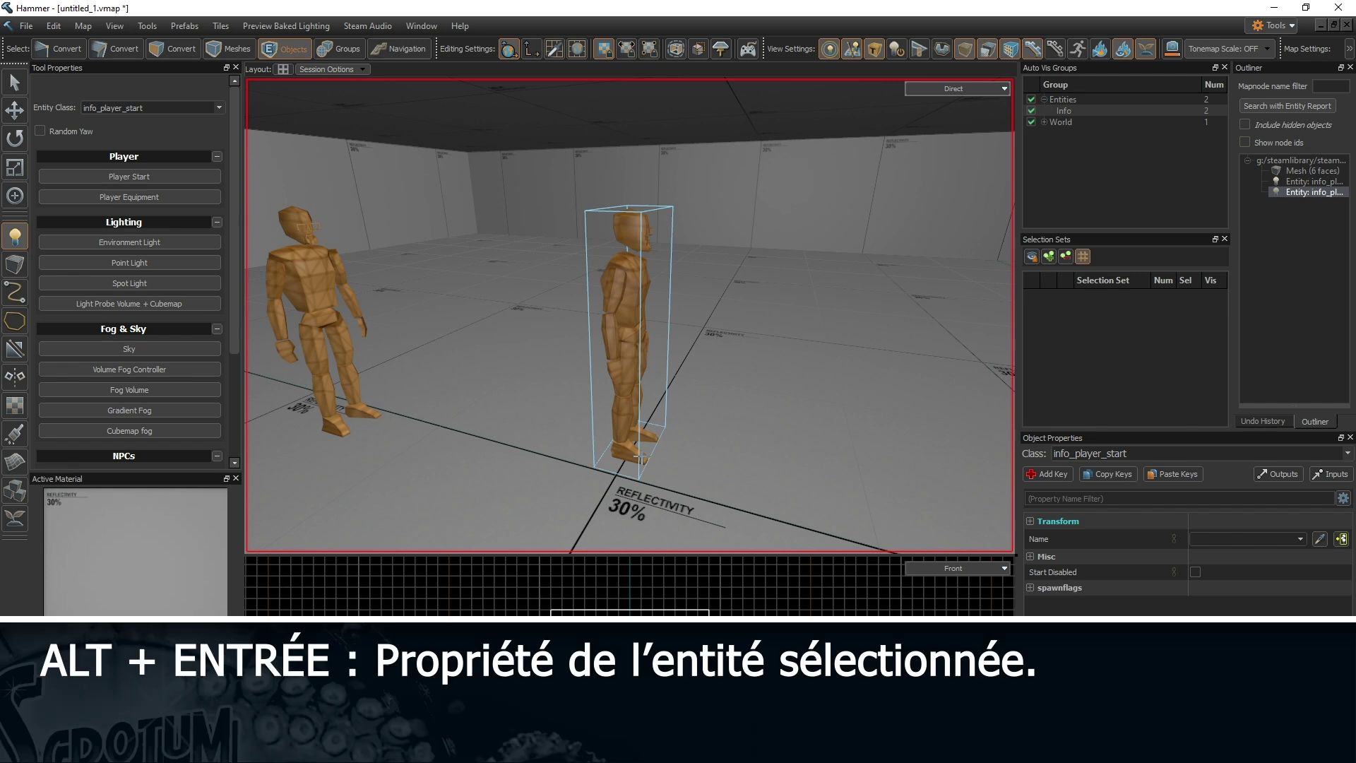
pyautogui.hotkey('alt', 'Return')
pyautogui.doubleClick(540, 207)
pyautogui.write('prop_ph')
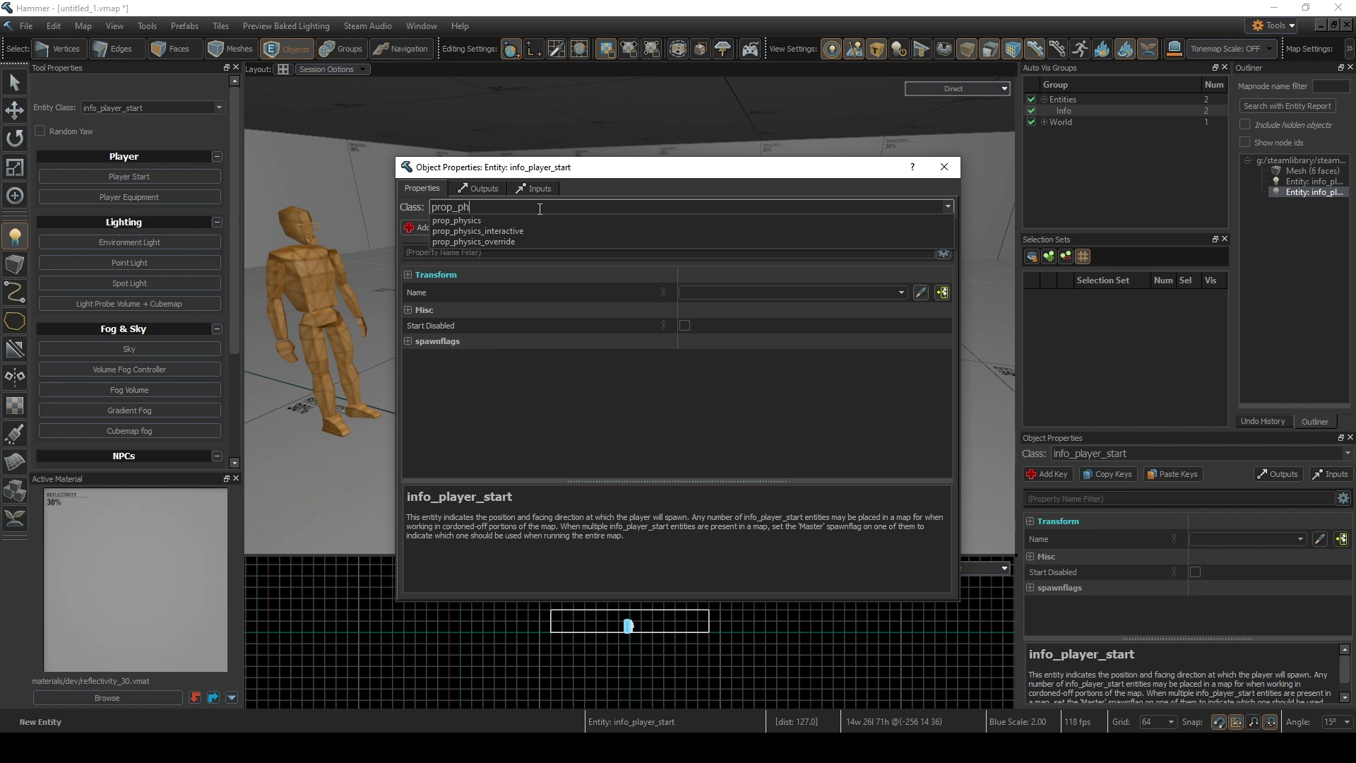
pyautogui.press('Down')
pyautogui.press('Return')
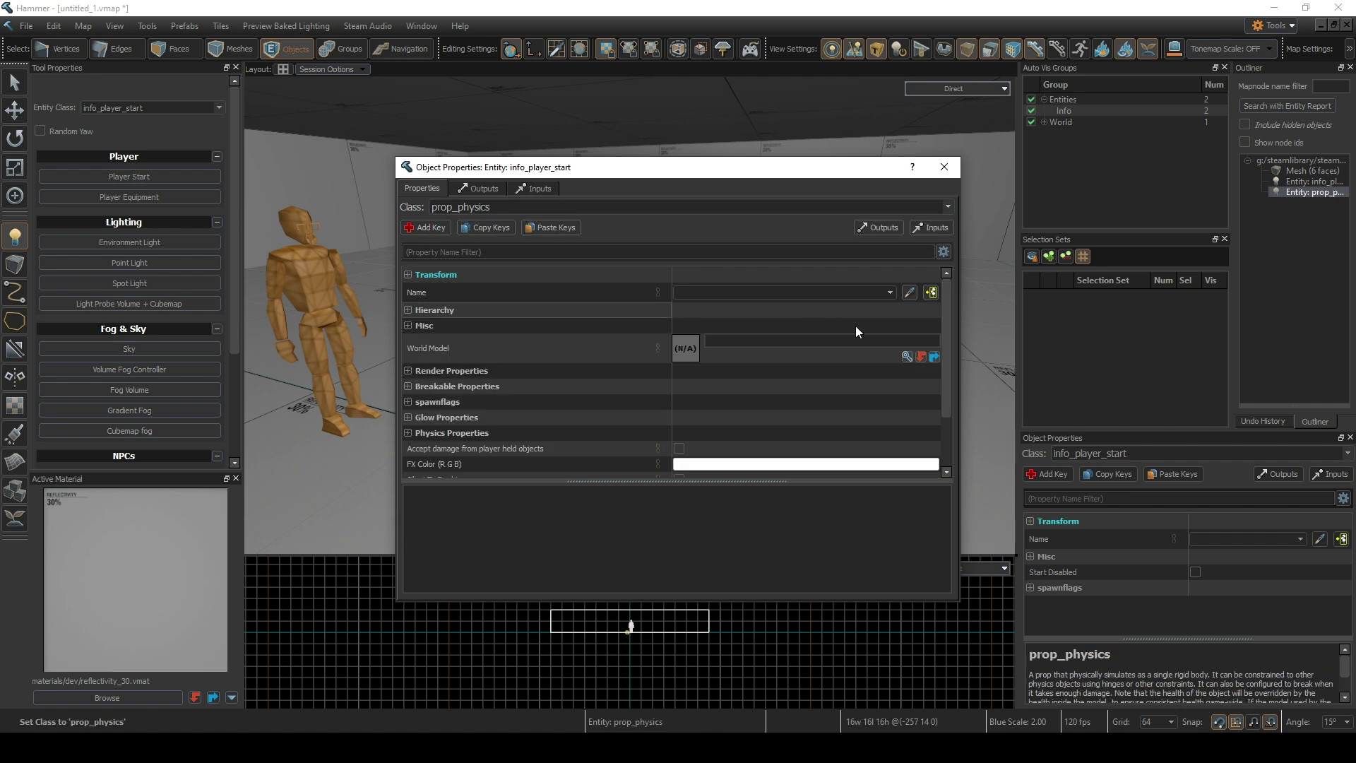
# - Assign stylo.vmdl as the prop's World Model and bring up the map build
pyautogui.click(904, 357)
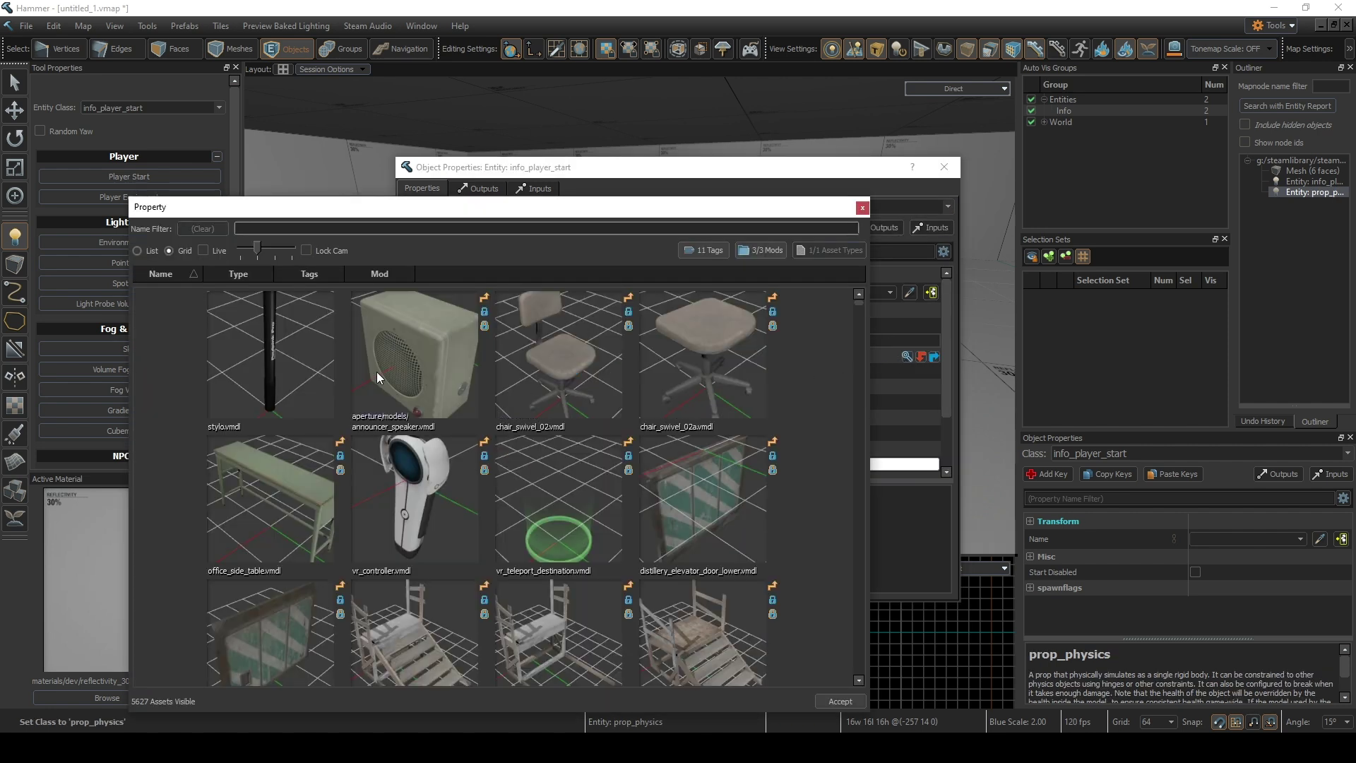
pyautogui.doubleClick(289, 337)
pyautogui.press('F9')
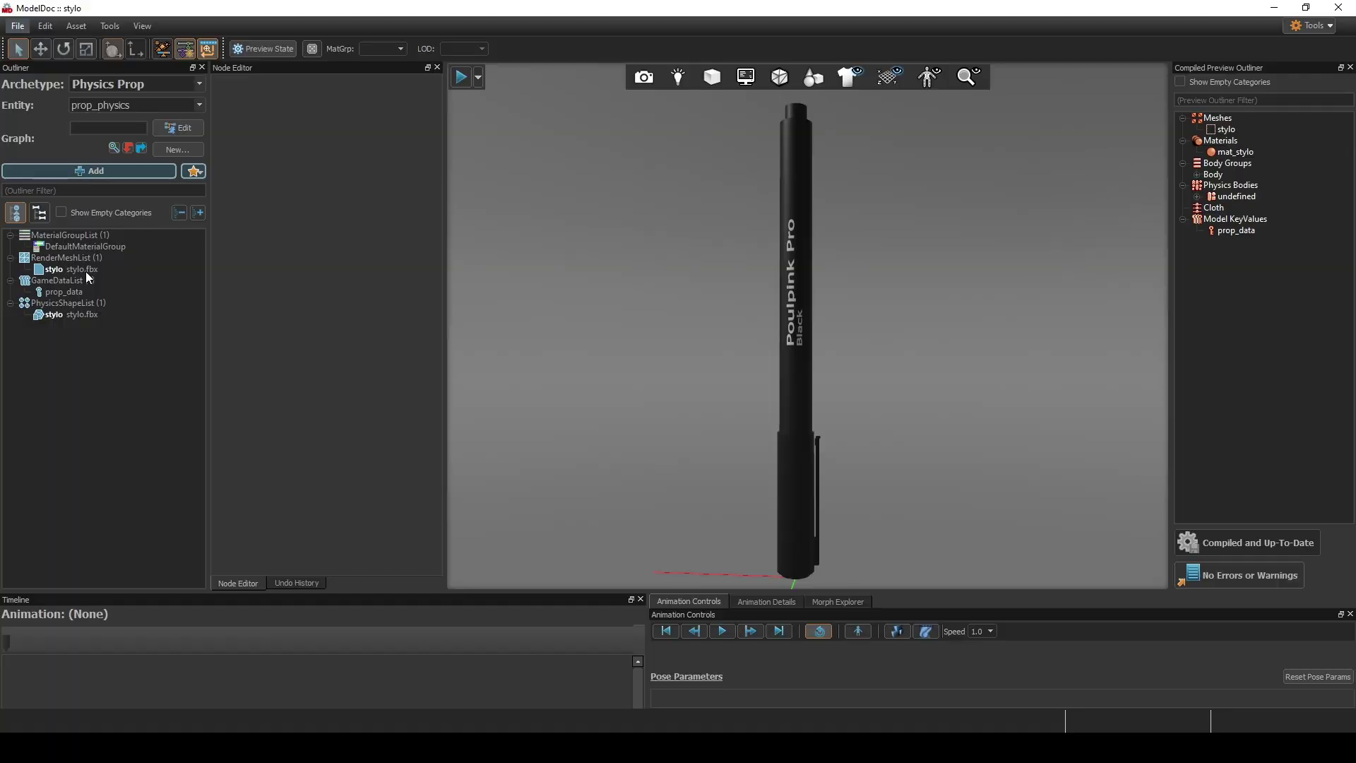
# - In ModelDoc, set the Import Scale of the stylo render mesh to 0.2
pyautogui.click(86, 271)
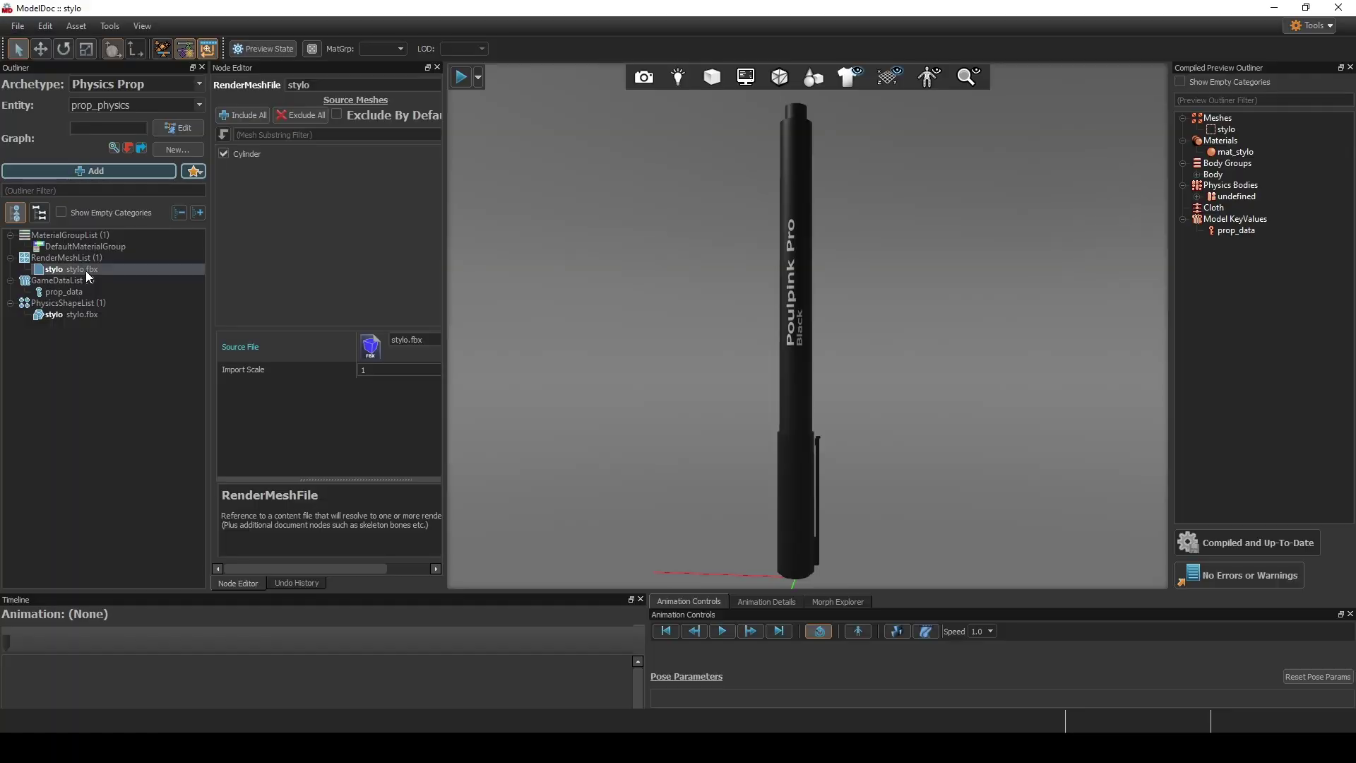
pyautogui.click(319, 371)
pyautogui.write('0.2')
pyautogui.press('Return')
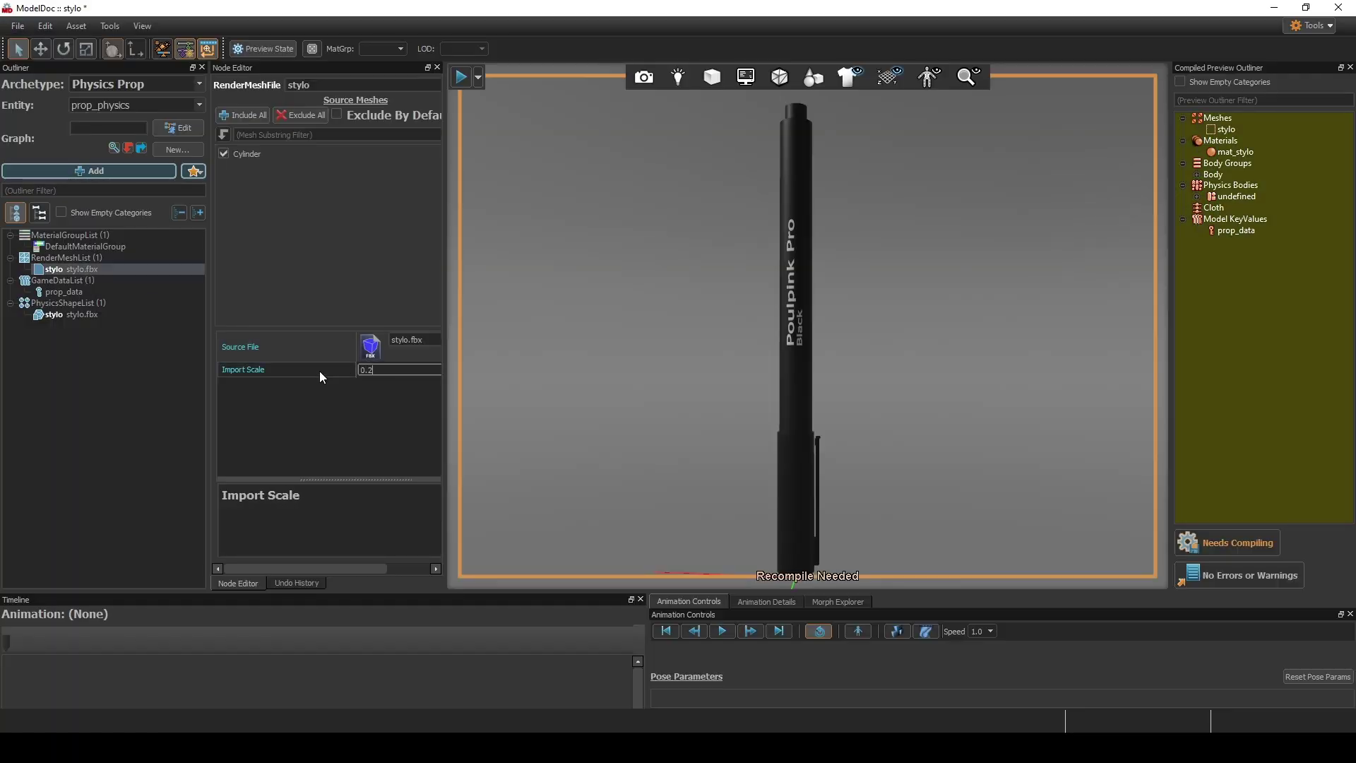
# - Set the Import Scale of the stylo collision hull to 0.2 and recompile the model
pyautogui.click(79, 316)
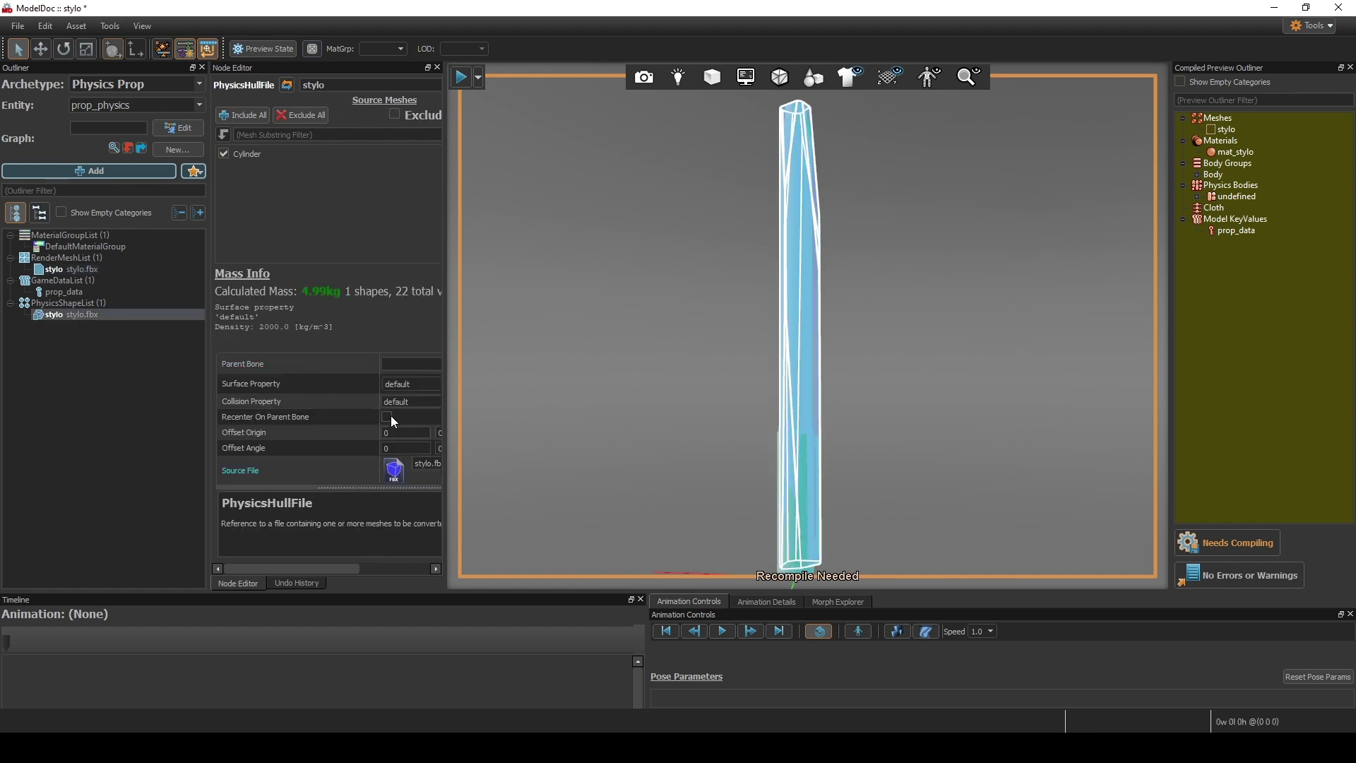
pyautogui.scroll(-1, 370, 413)
pyautogui.write('0.2')
pyautogui.press('Return')
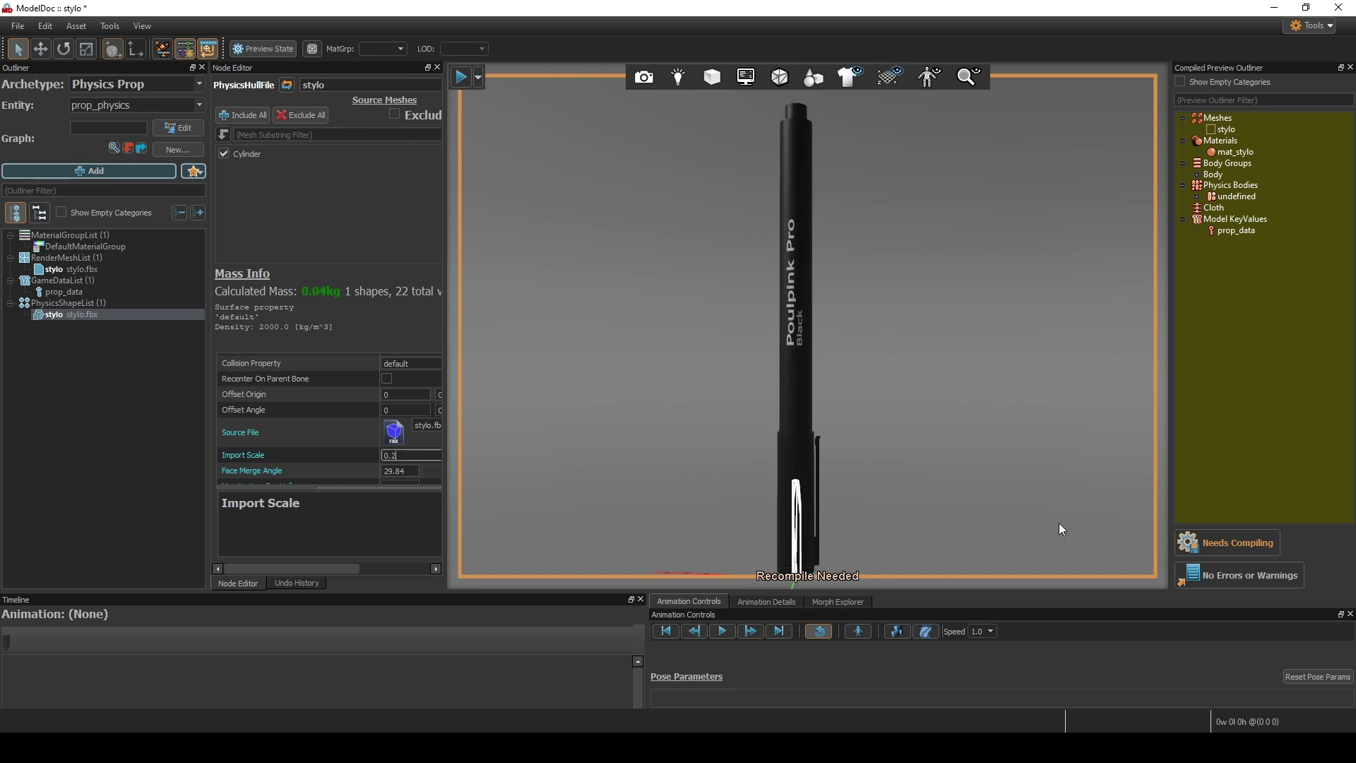
pyautogui.click(1229, 543)
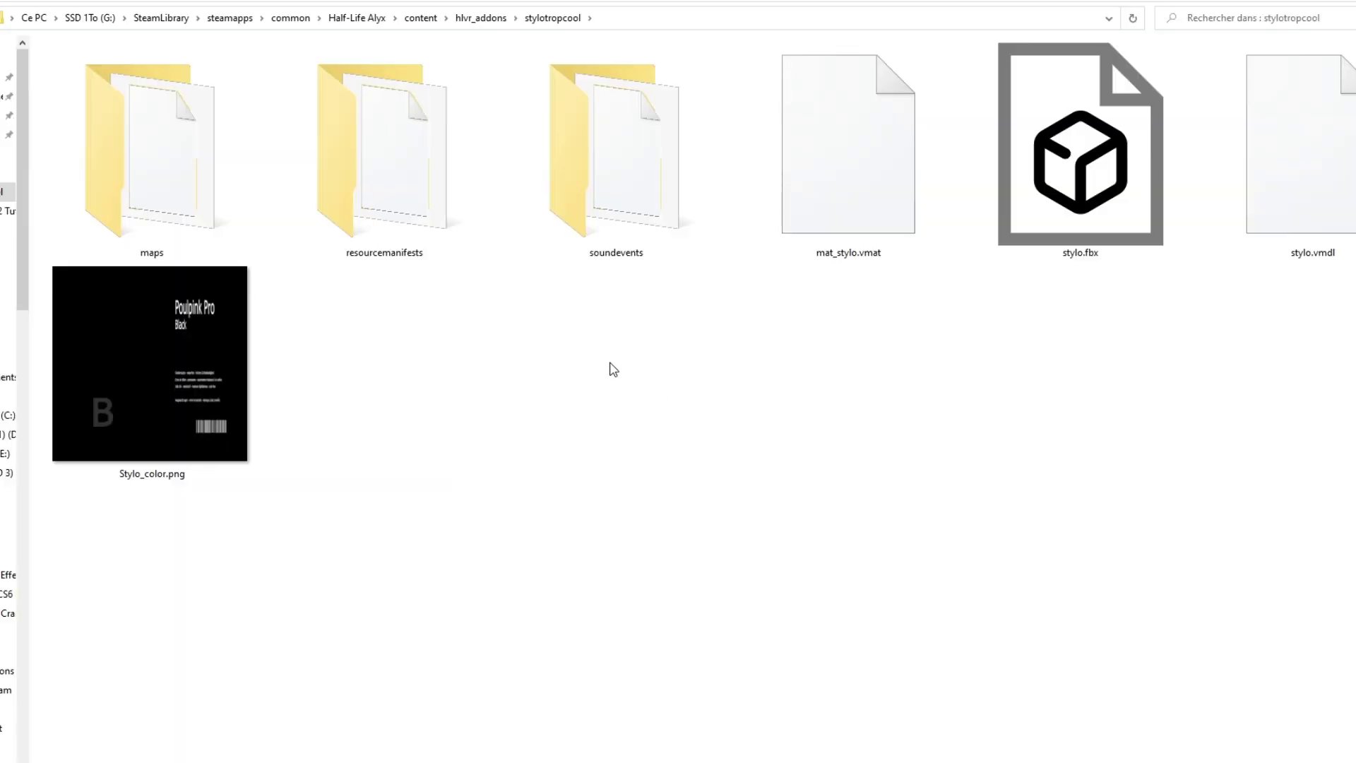
# - Paste Stylo_rough.png into the stylotropcool addon folder and assign it as mat_stylo's Roughness texture
pyautogui.rightClick(589, 359)
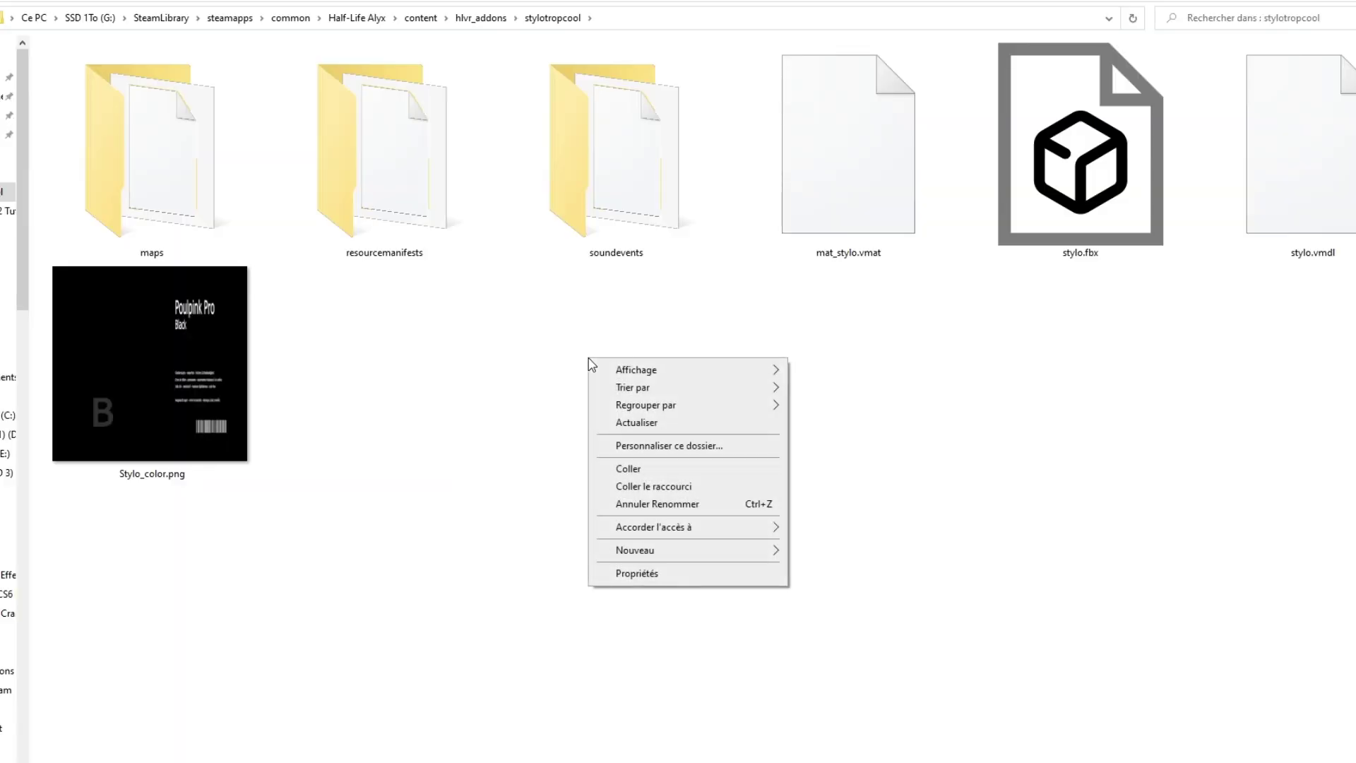
pyautogui.click(628, 469)
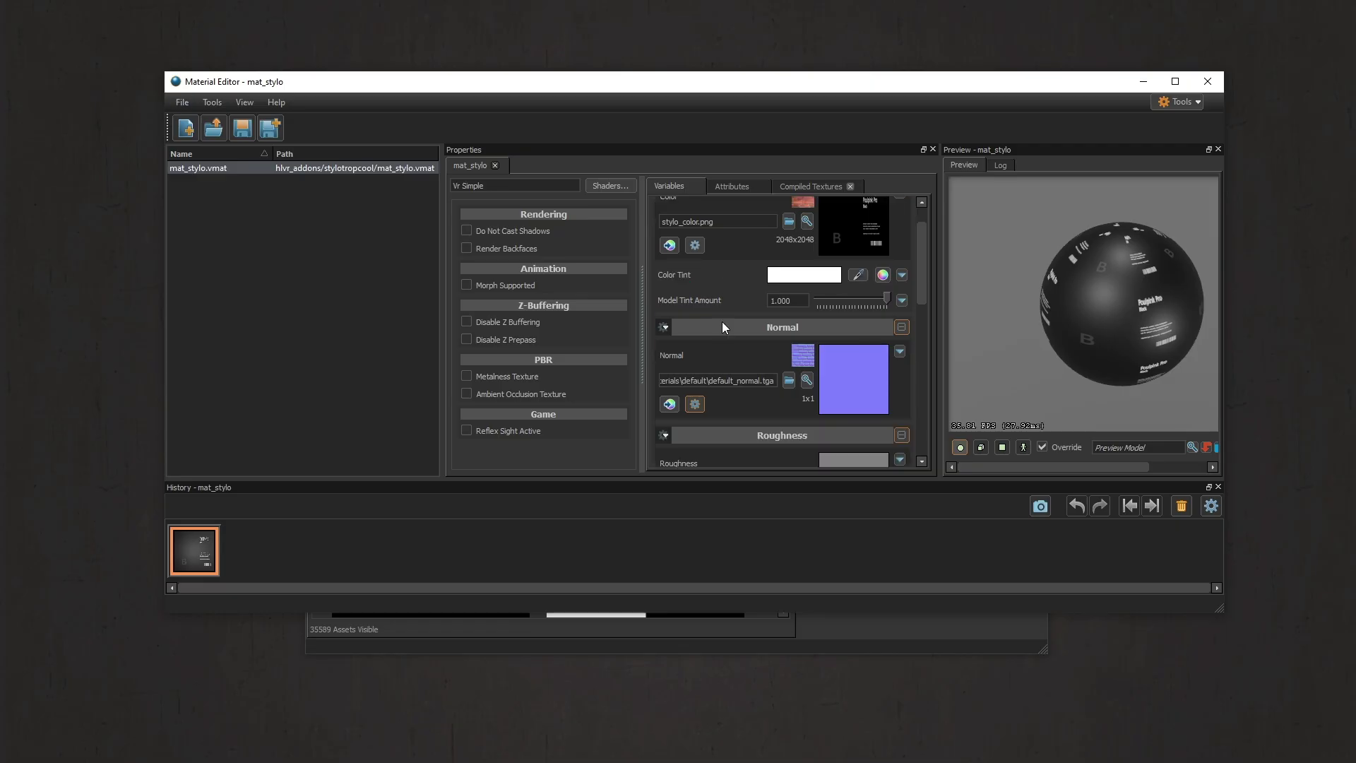
pyautogui.scroll(-3, 722, 321)
pyautogui.click(777, 328)
pyautogui.click(723, 450)
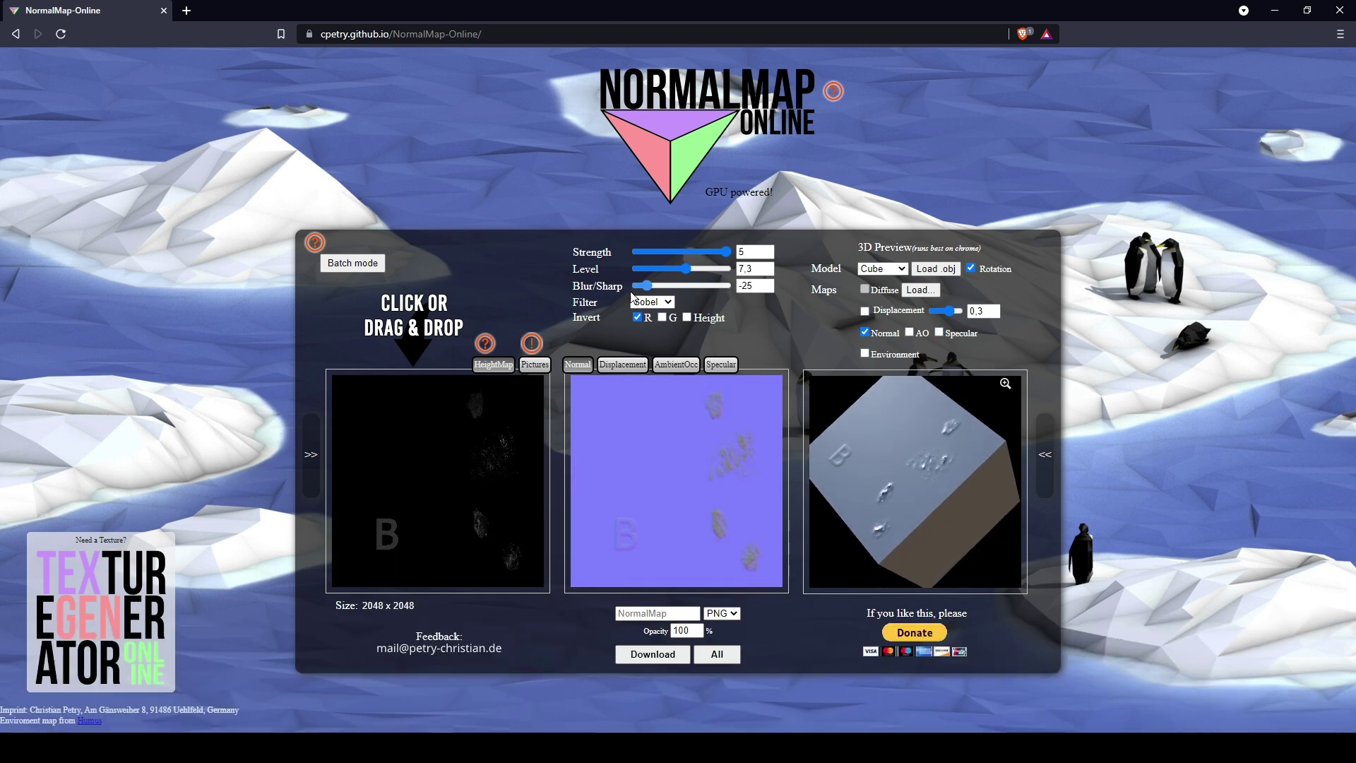
# - Adjust the normal map's Blur/Sharp setting in NormalMap-Online and paste Stylo_normal.png into the stylotropcool addon folder
pyautogui.moveTo(641, 295); pyautogui.dragTo(717, 296)
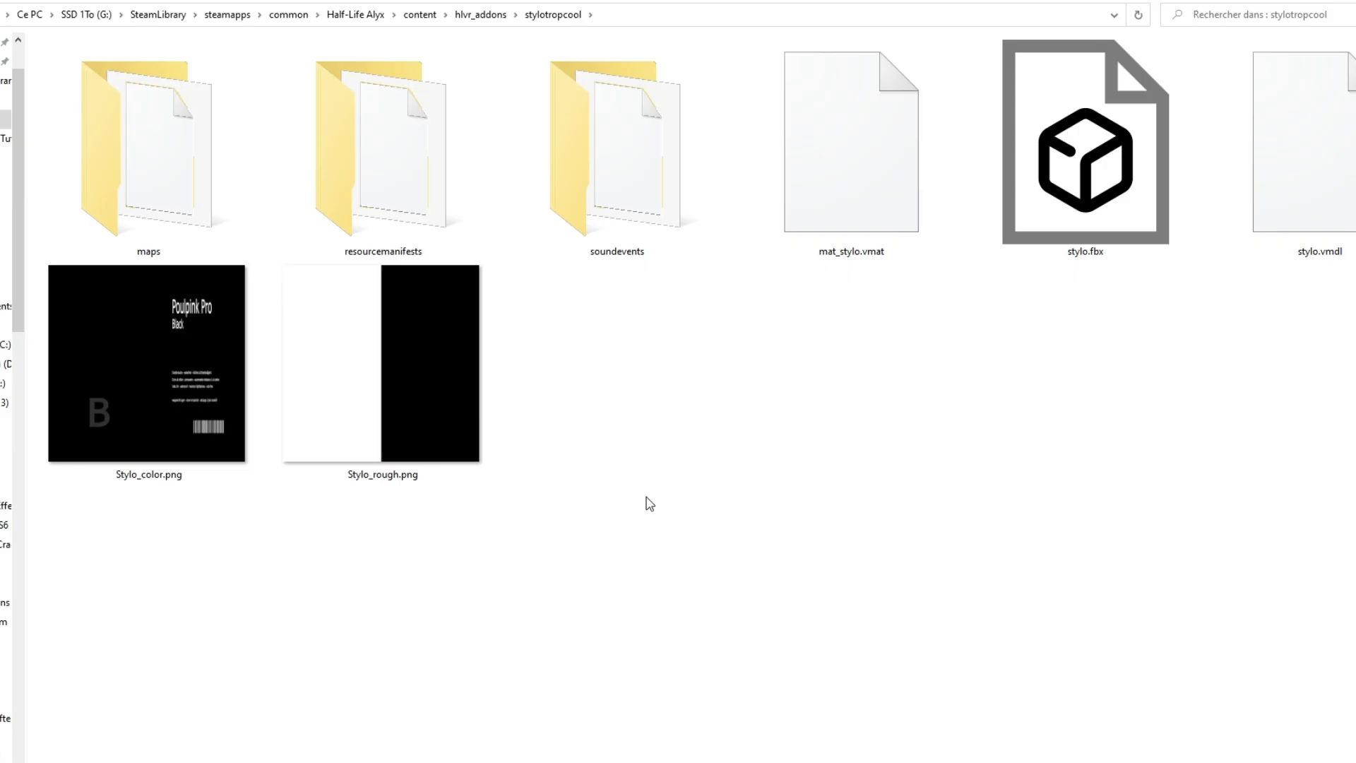
pyautogui.rightClick(651, 429)
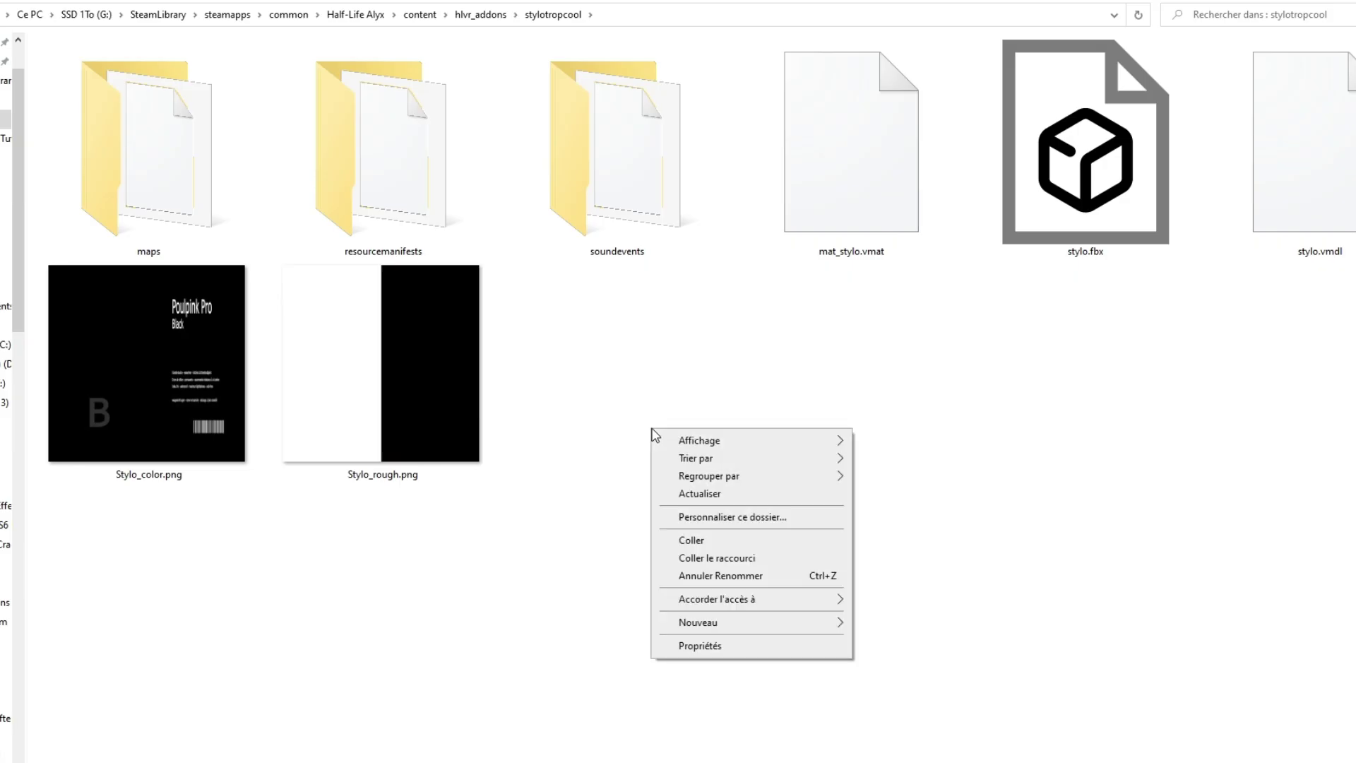
pyautogui.click(690, 540)
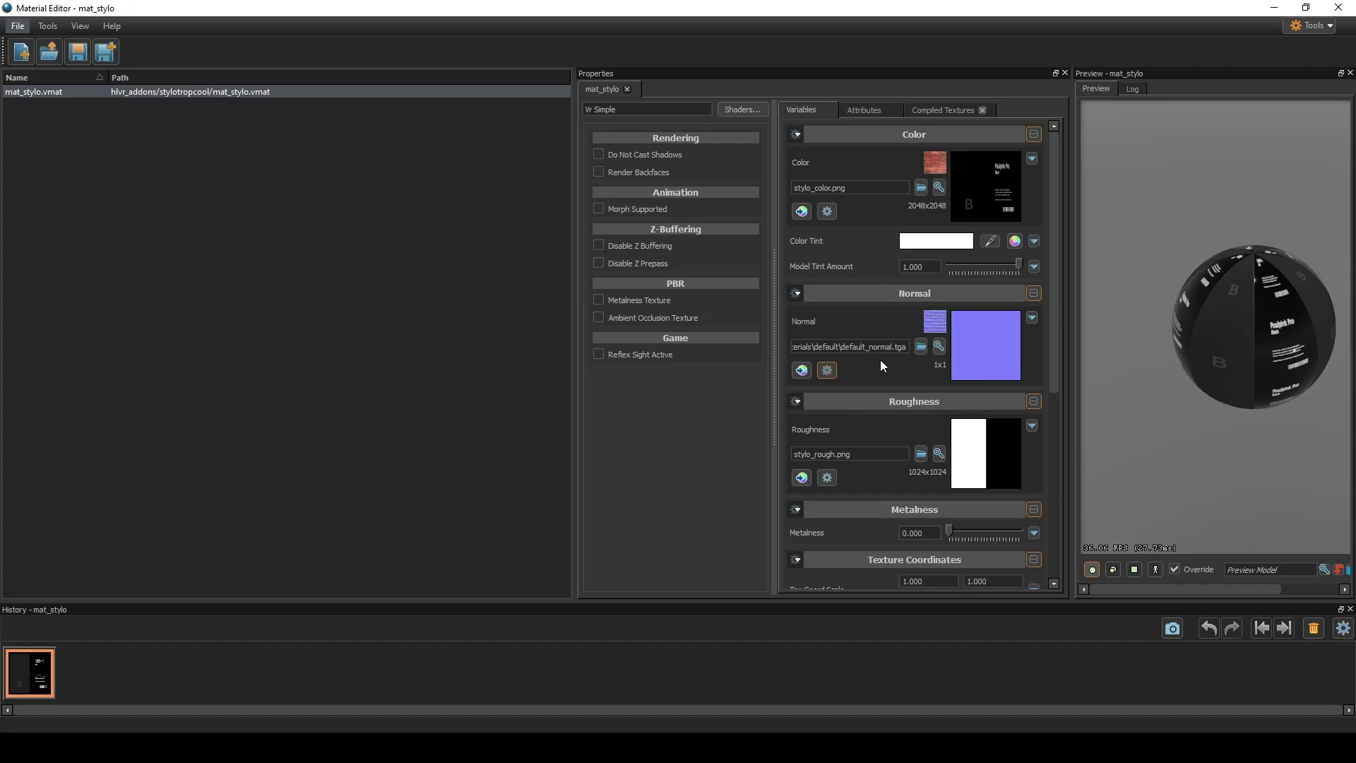
# - Assign Stylo_normal.png as the Normal texture of mat_stylo in the Material Editor
pyautogui.click(921, 346)
pyautogui.click(200, 170)
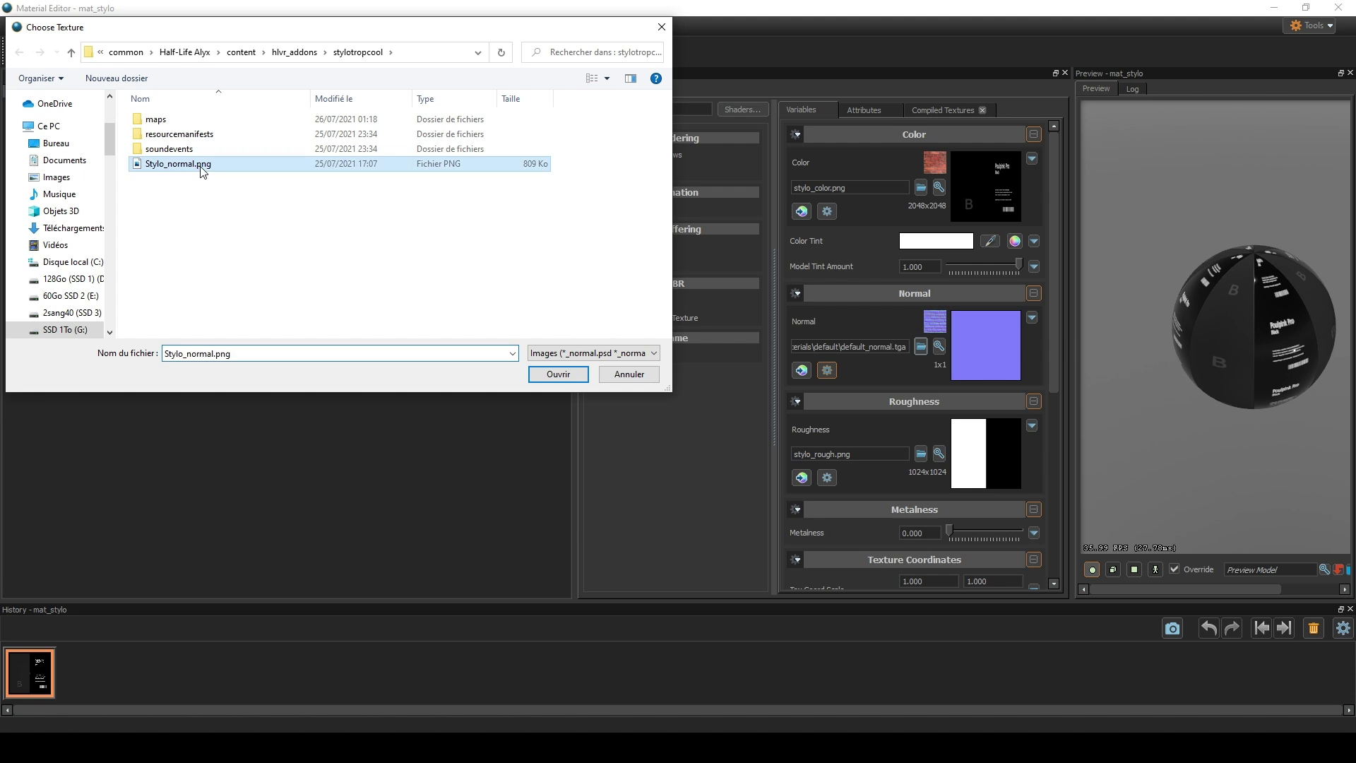
pyautogui.click(548, 372)
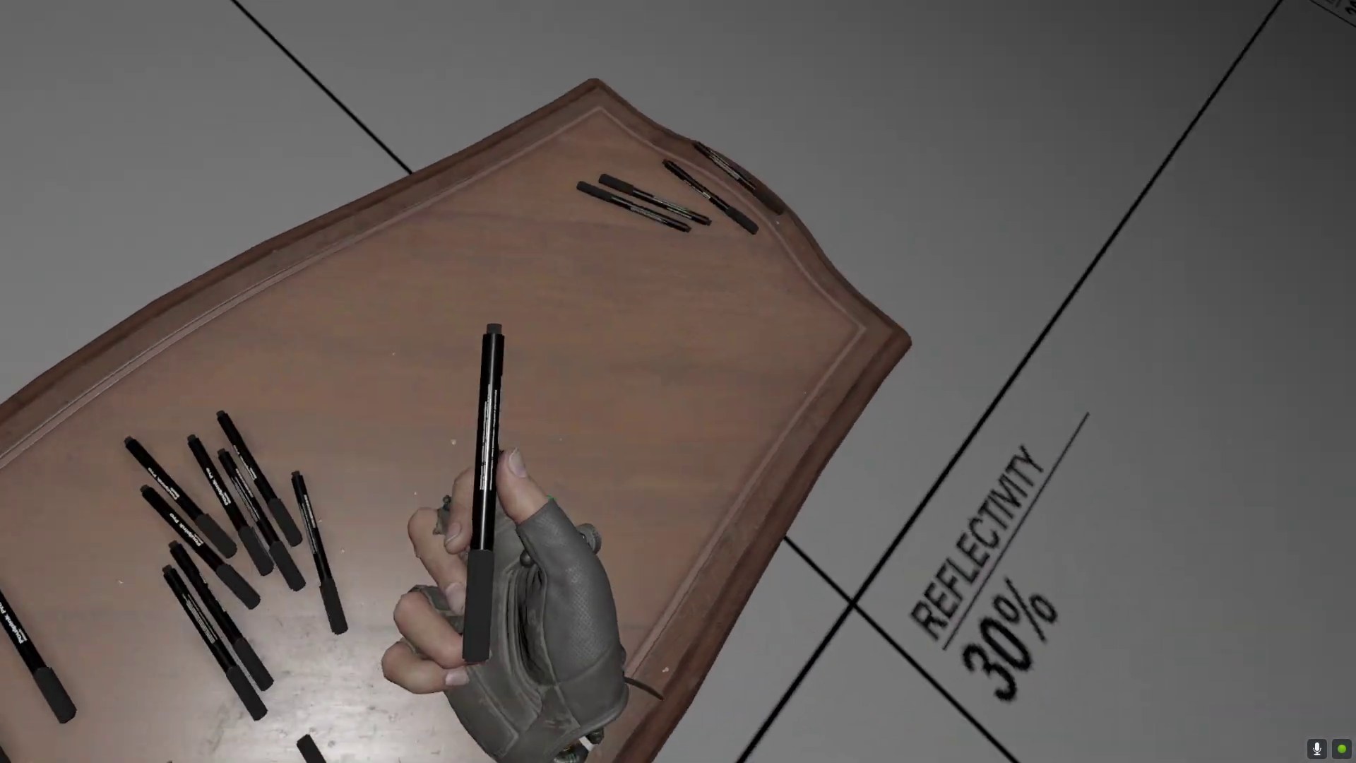